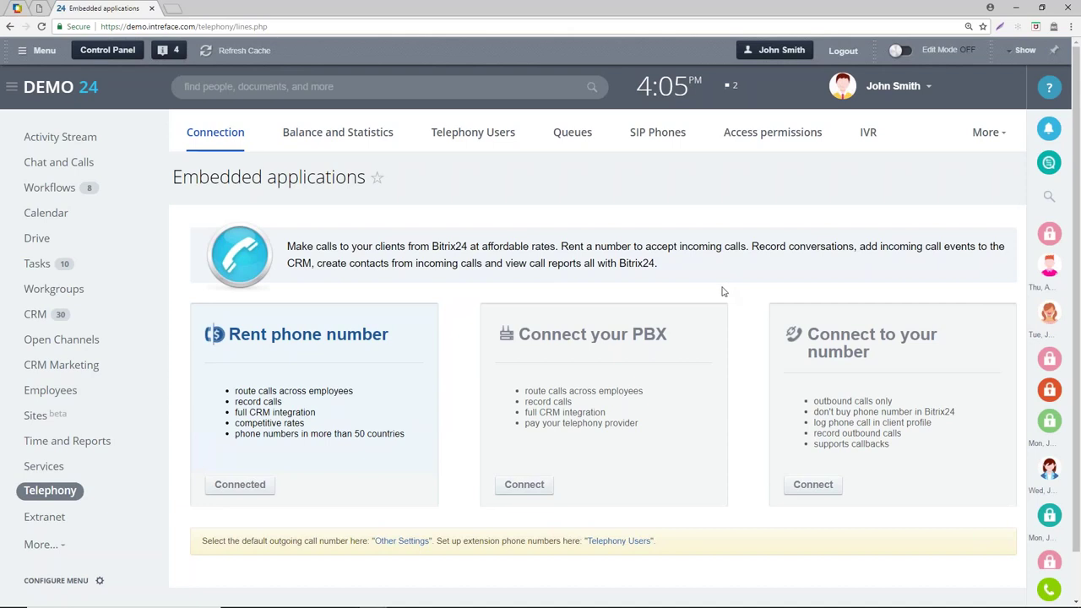
Expand the connected Rent phone number section and start renting another number
{"action": "scroll", "coordinate": [587, 330], "scroll_direction": "down", "scroll_amount": 1}
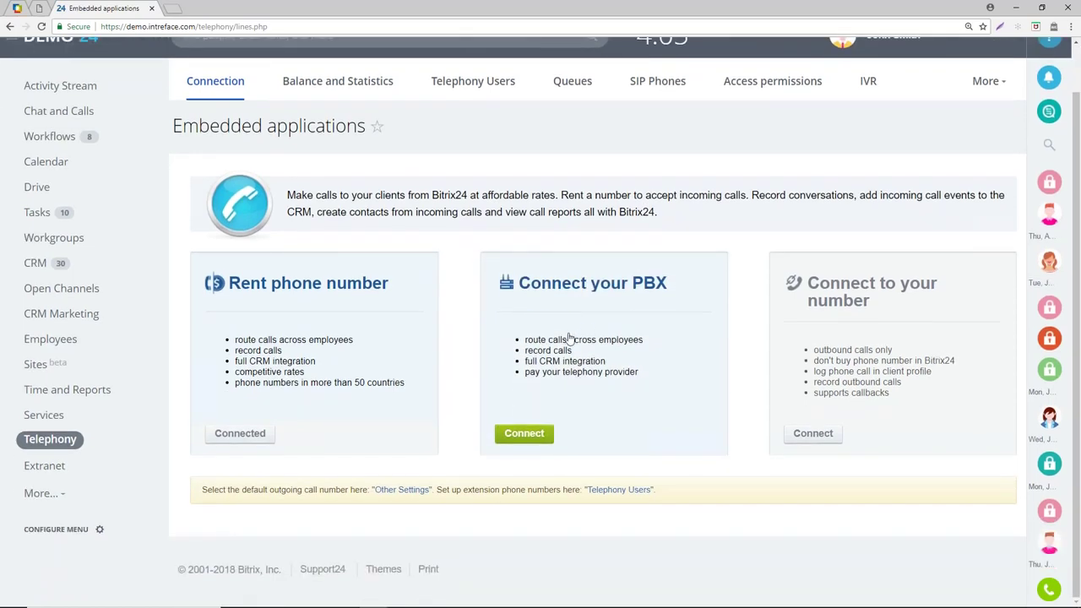
{"action": "left_click", "coordinate": [242, 434]}
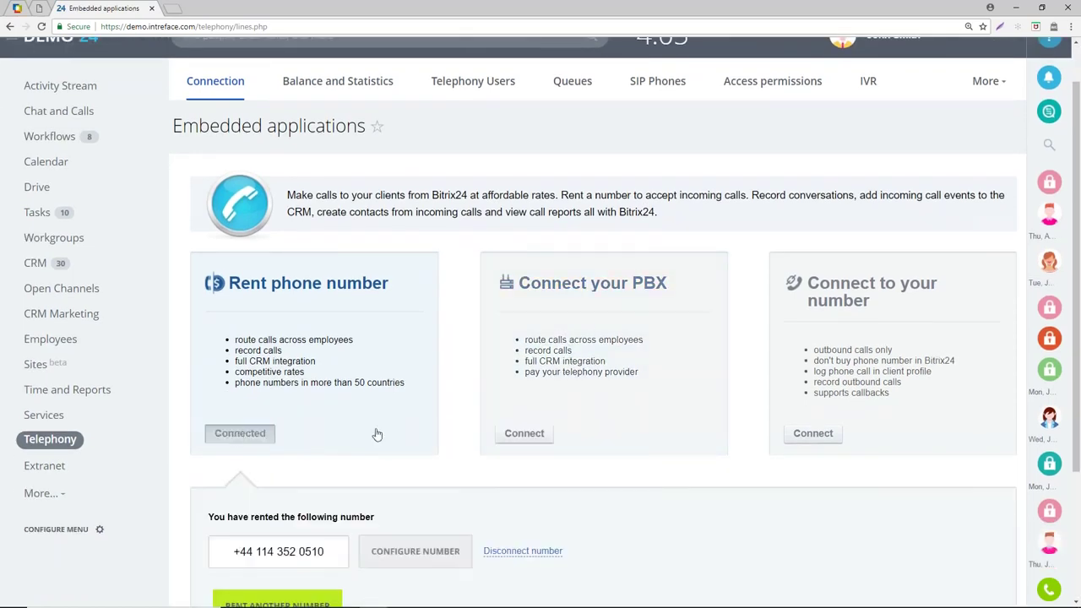
{"action": "scroll", "coordinate": [395, 437], "scroll_direction": "down", "scroll_amount": 2}
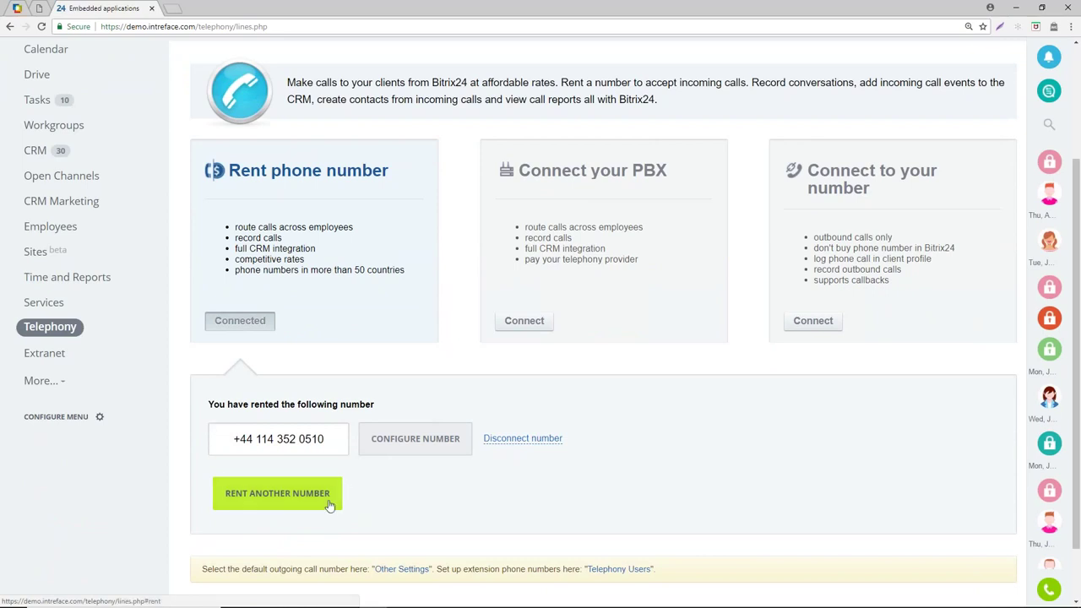
{"action": "scroll", "coordinate": [462, 513], "scroll_direction": "down", "scroll_amount": 1}
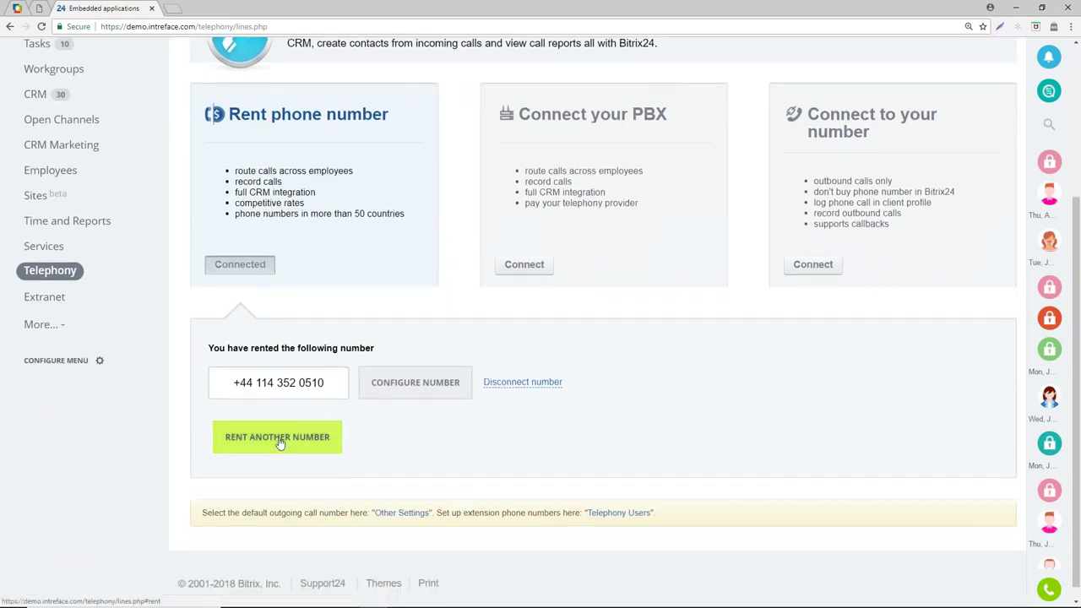
{"action": "left_click", "coordinate": [280, 441]}
Choose France as the country for the additional rental number and look through the available countries
{"action": "left_click", "coordinate": [287, 505]}
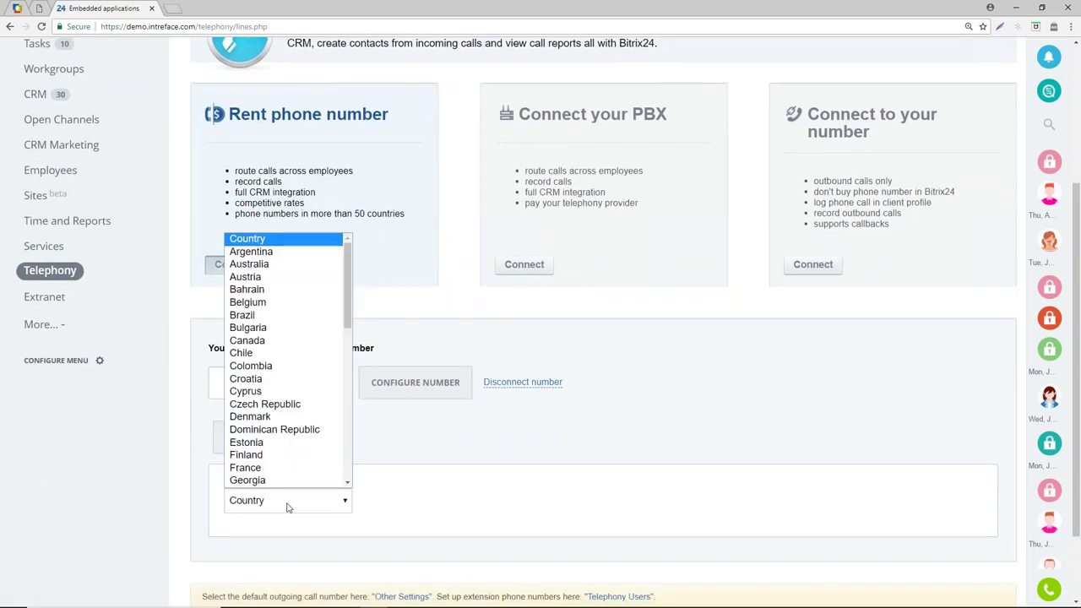
{"action": "left_click", "coordinate": [284, 468]}
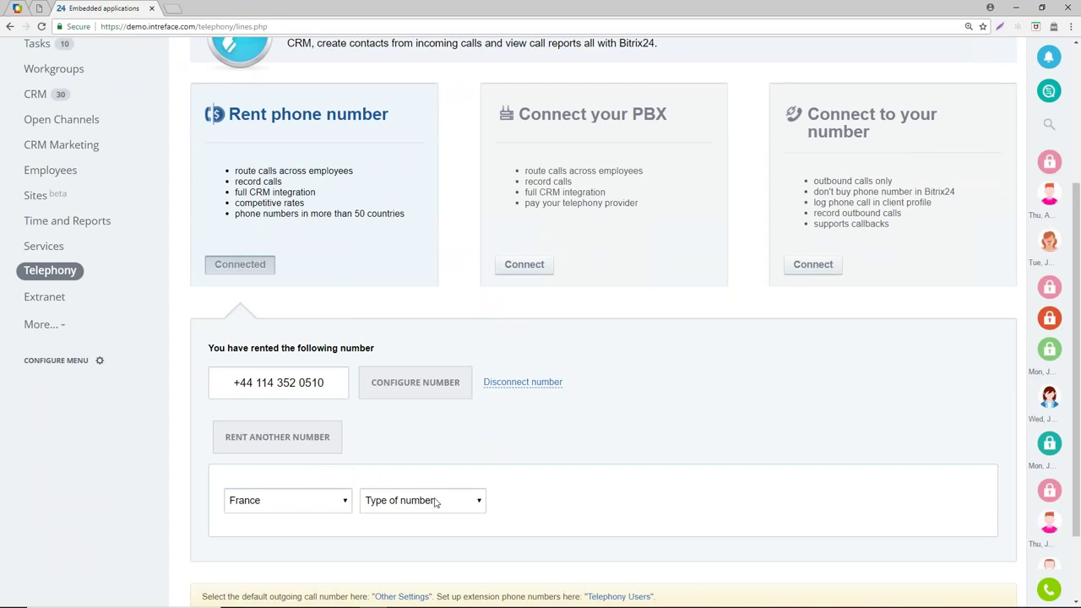
{"action": "scroll", "coordinate": [557, 541], "scroll_direction": "down", "scroll_amount": 1}
{"action": "left_click", "coordinate": [320, 446]}
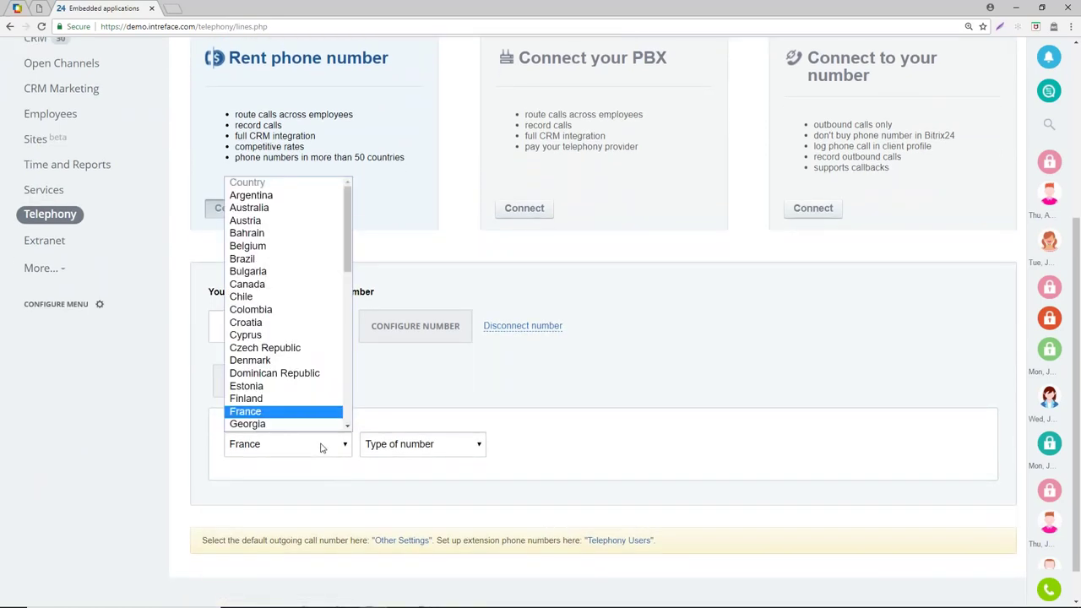
{"action": "mouse_move", "coordinate": [346, 253]}
{"action": "left_mouse_down"}
{"action": "mouse_move", "coordinate": [345, 402]}
{"action": "mouse_move", "coordinate": [345, 238]}
{"action": "left_mouse_up"}
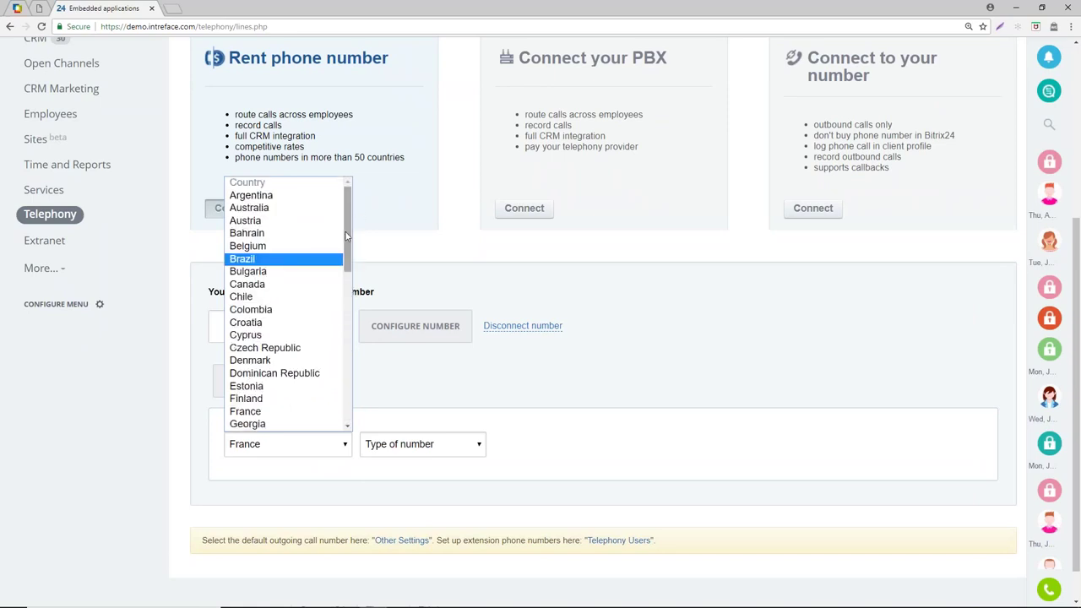
{"action": "left_click", "coordinate": [307, 453]}
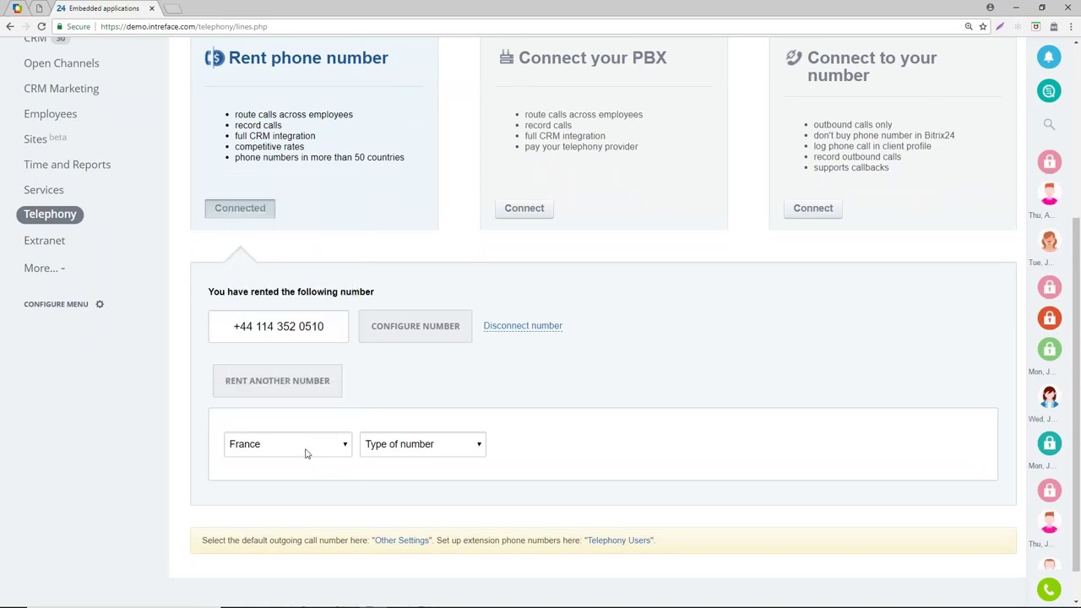
{"action": "left_click", "coordinate": [306, 454]}
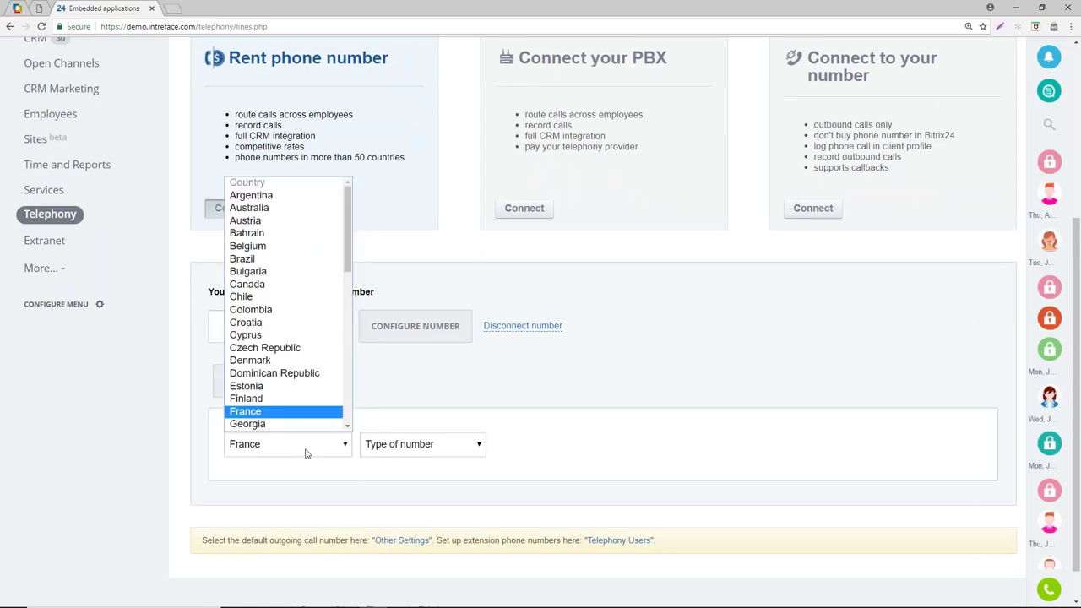
{"action": "left_click", "coordinate": [306, 453]}
Set the French number's type to Local and its region to BORDEAUX, and view the rental conditions
{"action": "left_click", "coordinate": [450, 455]}
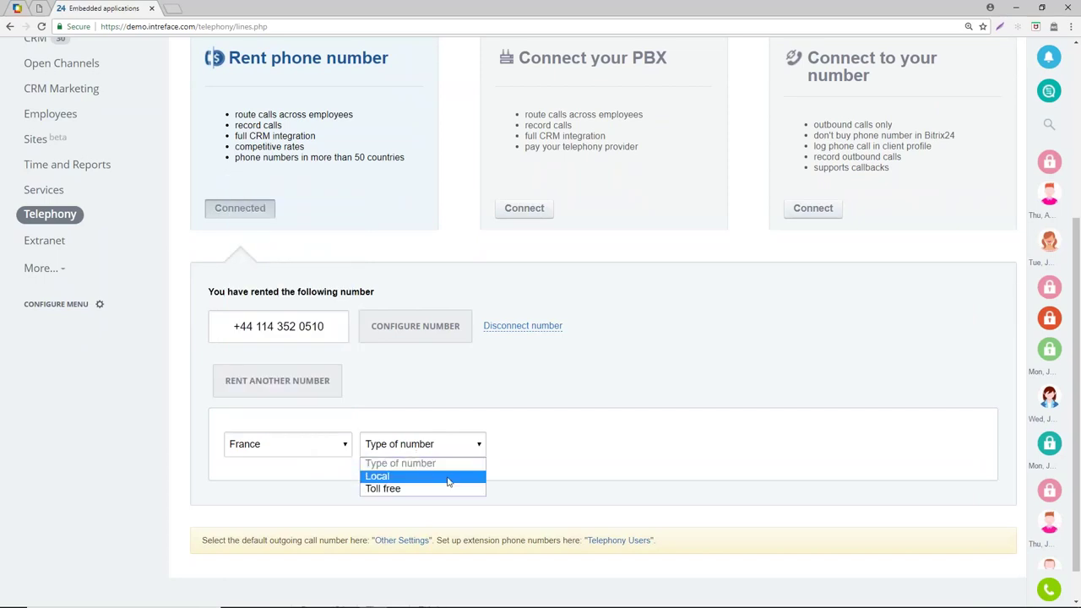
{"action": "left_click", "coordinate": [438, 476]}
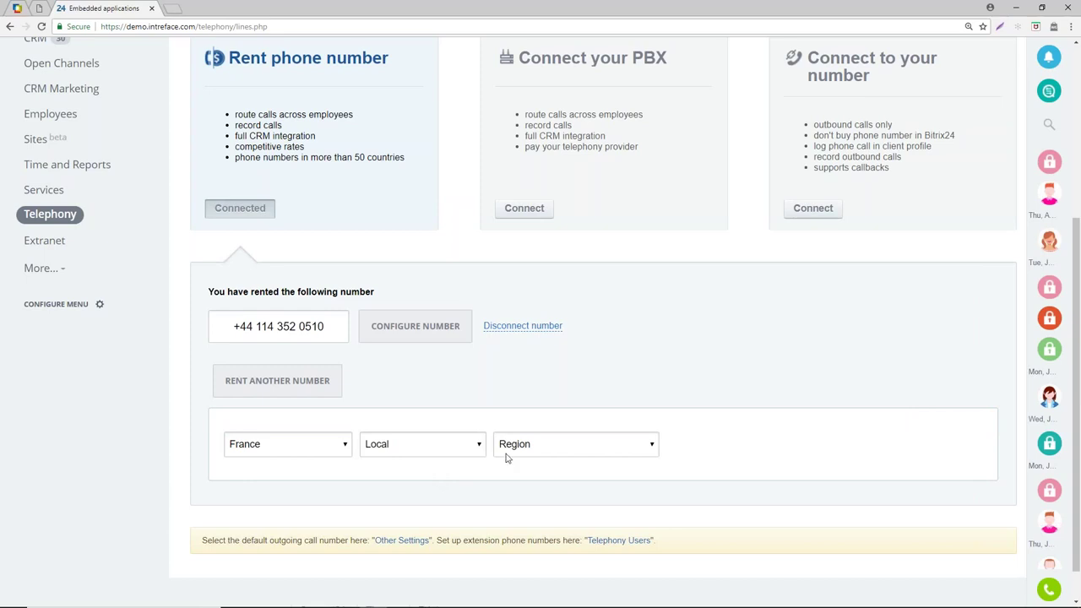
{"action": "left_click", "coordinate": [563, 448]}
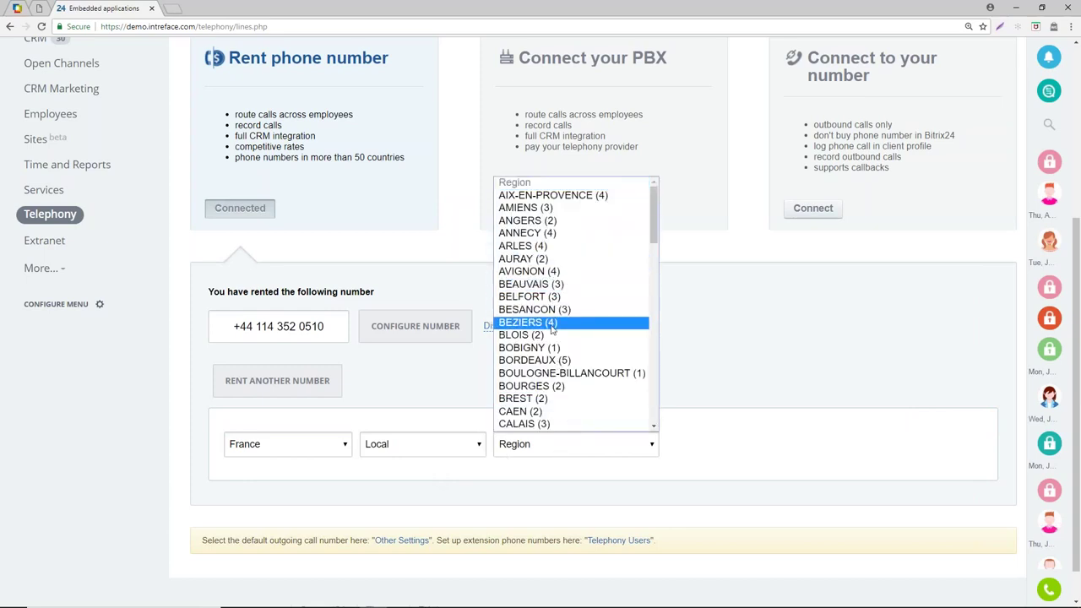
{"action": "left_click", "coordinate": [548, 360]}
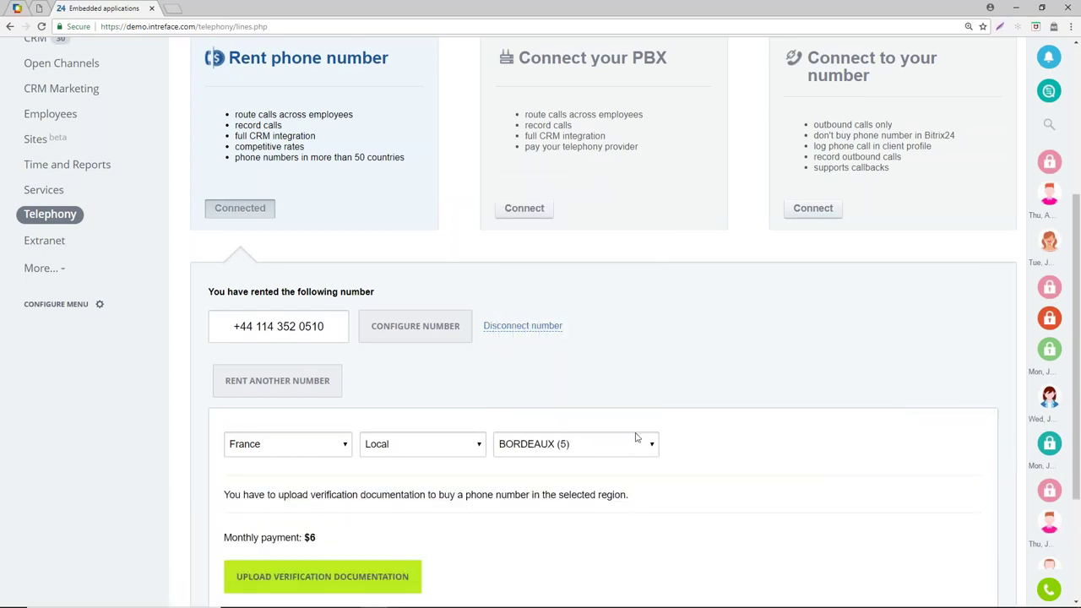
{"action": "scroll", "coordinate": [639, 492], "scroll_direction": "down", "scroll_amount": 2}
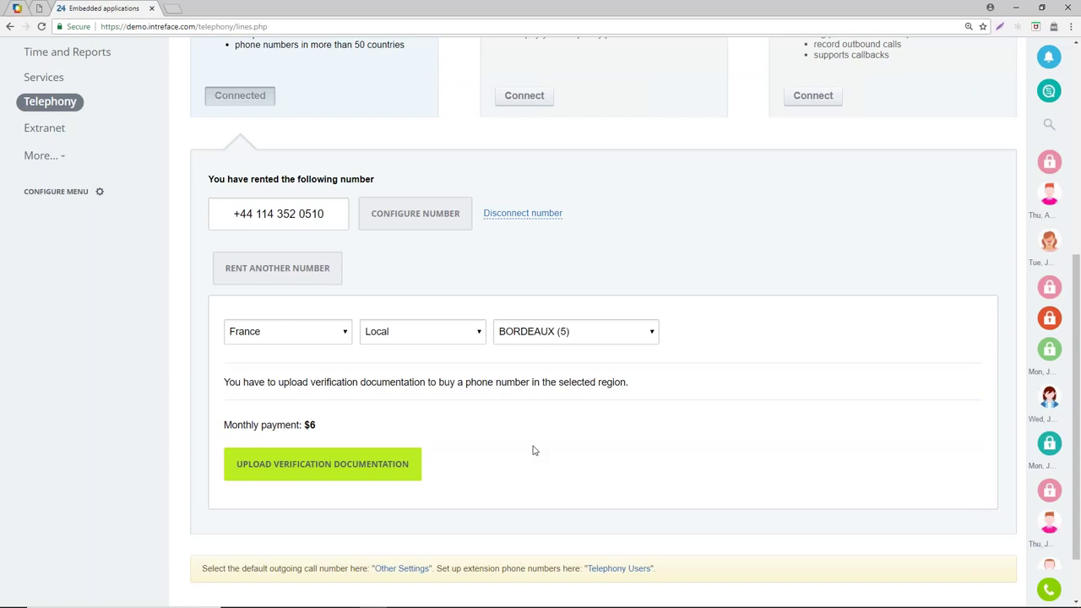
Set the rental number's country to UK, type to Local and region to AMMANFORD, and review the rental terms
{"action": "left_click", "coordinate": [276, 337]}
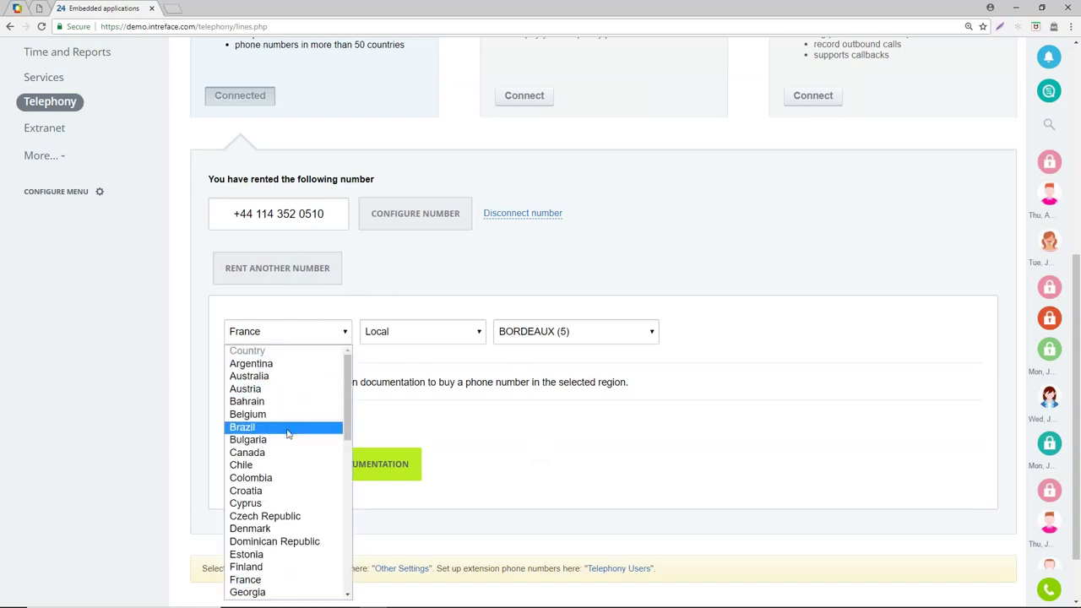
{"action": "scroll", "coordinate": [287, 456], "scroll_direction": "down", "scroll_amount": 10}
{"action": "left_click", "coordinate": [308, 580]}
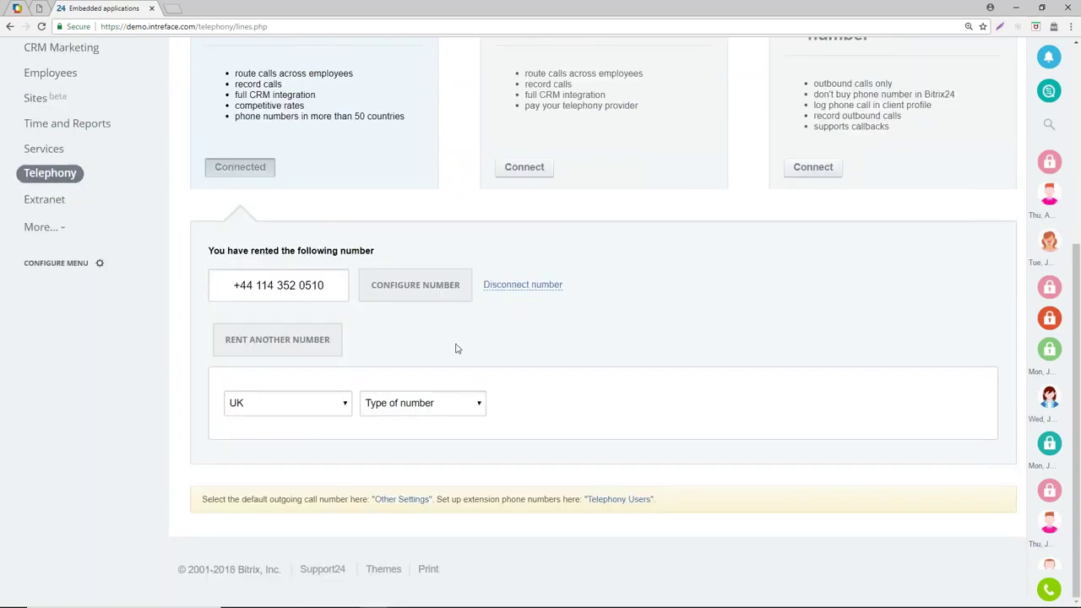
{"action": "left_click", "coordinate": [436, 406]}
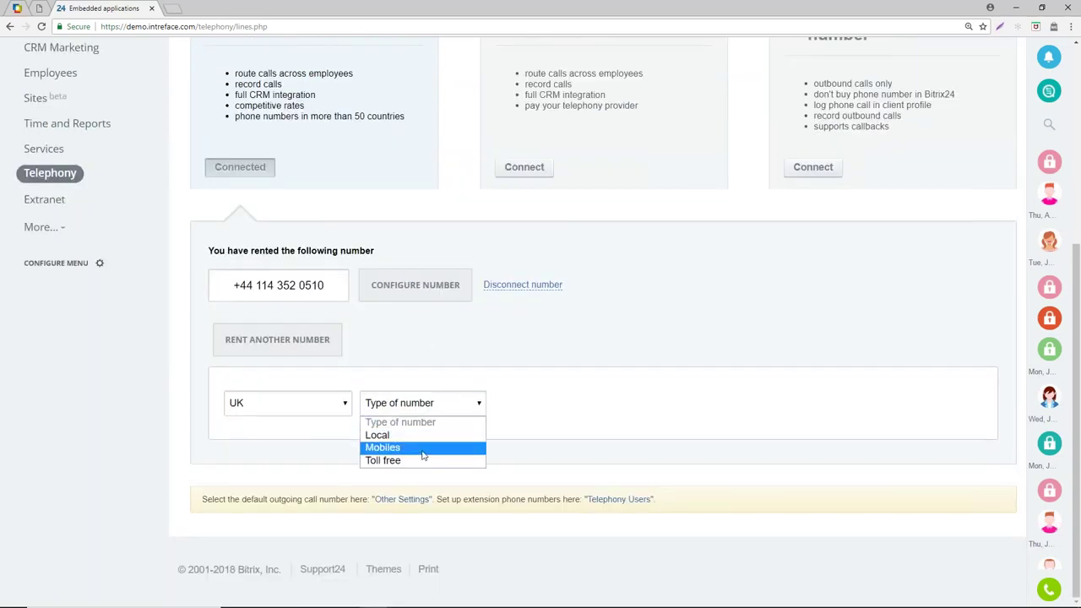
{"action": "left_click", "coordinate": [420, 435]}
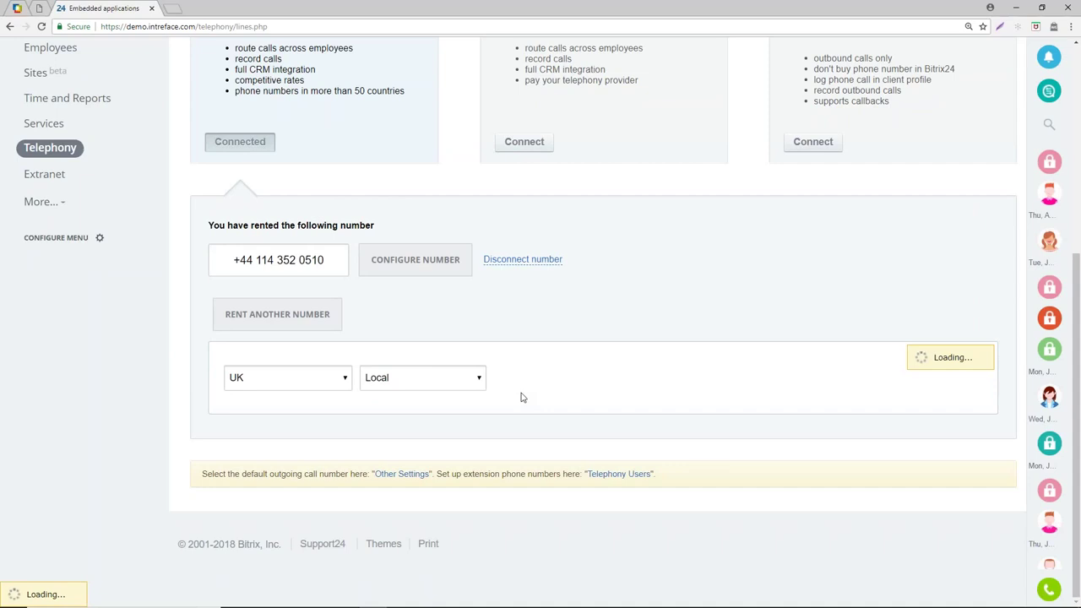
{"action": "left_click", "coordinate": [539, 403]}
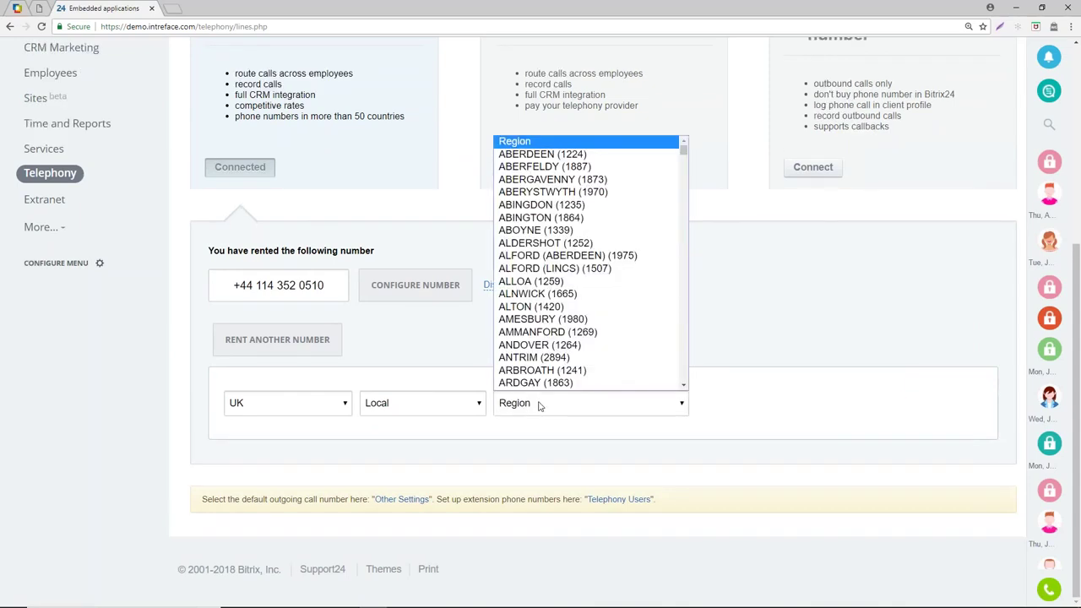
{"action": "left_click", "coordinate": [540, 332]}
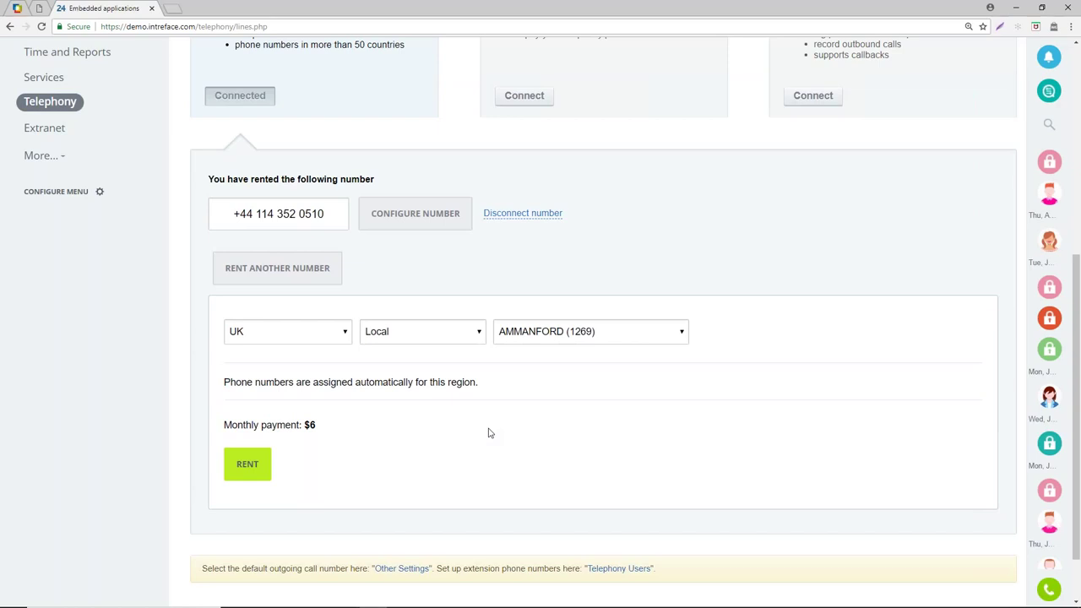
{"action": "scroll", "coordinate": [488, 433], "scroll_direction": "up", "scroll_amount": 3}
{"action": "scroll", "coordinate": [488, 432], "scroll_direction": "down", "scroll_amount": 2}
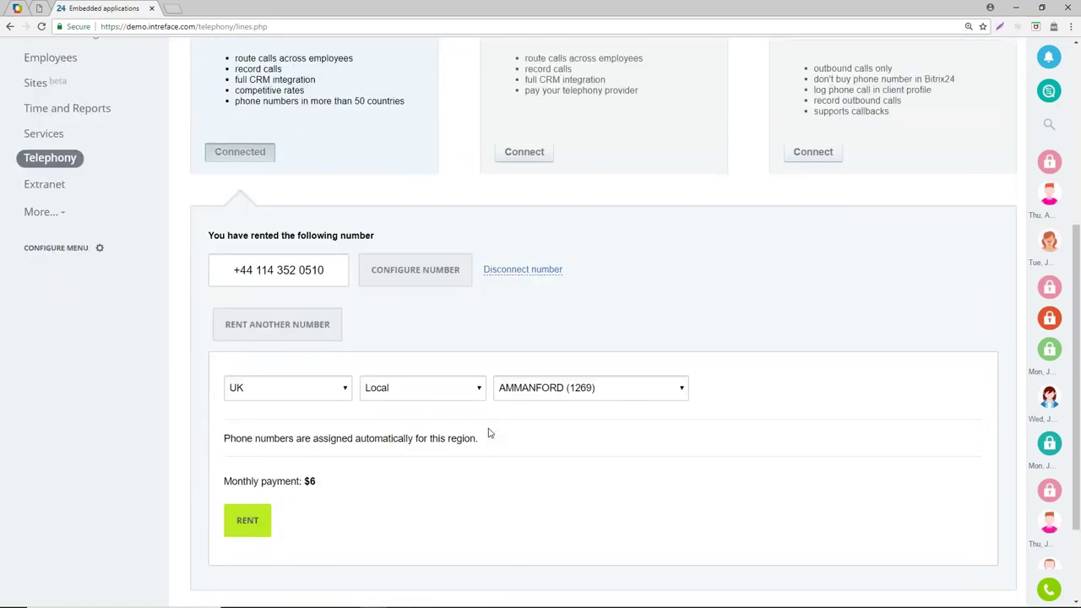
{"action": "scroll", "coordinate": [489, 433], "scroll_direction": "down", "scroll_amount": 1}
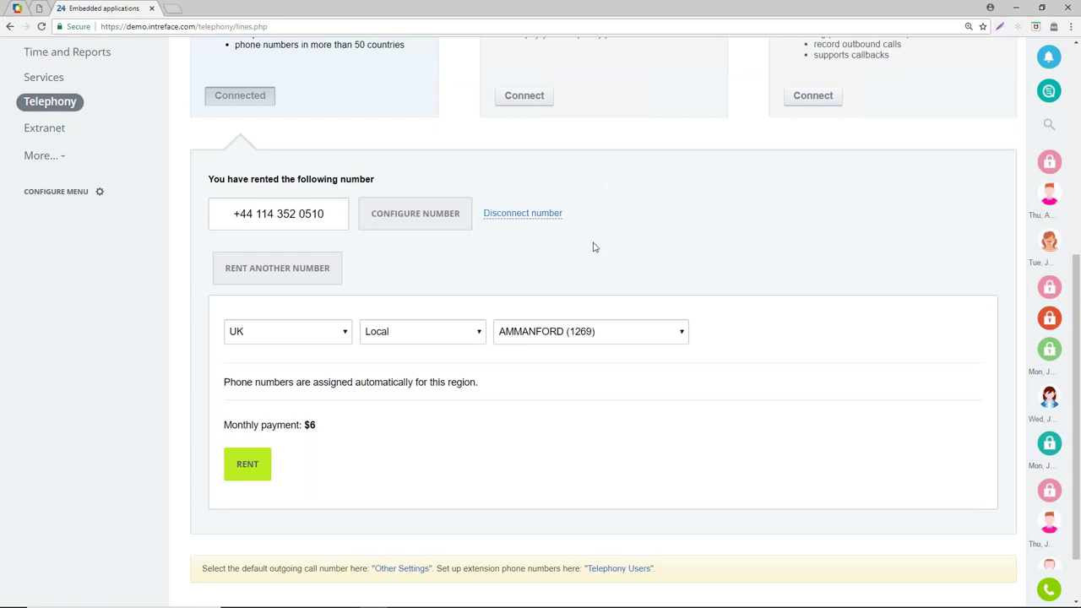
Open the phone number settings from the Connect to your number section and examine the number's verification options
{"action": "scroll", "coordinate": [640, 308], "scroll_direction": "up", "scroll_amount": 4}
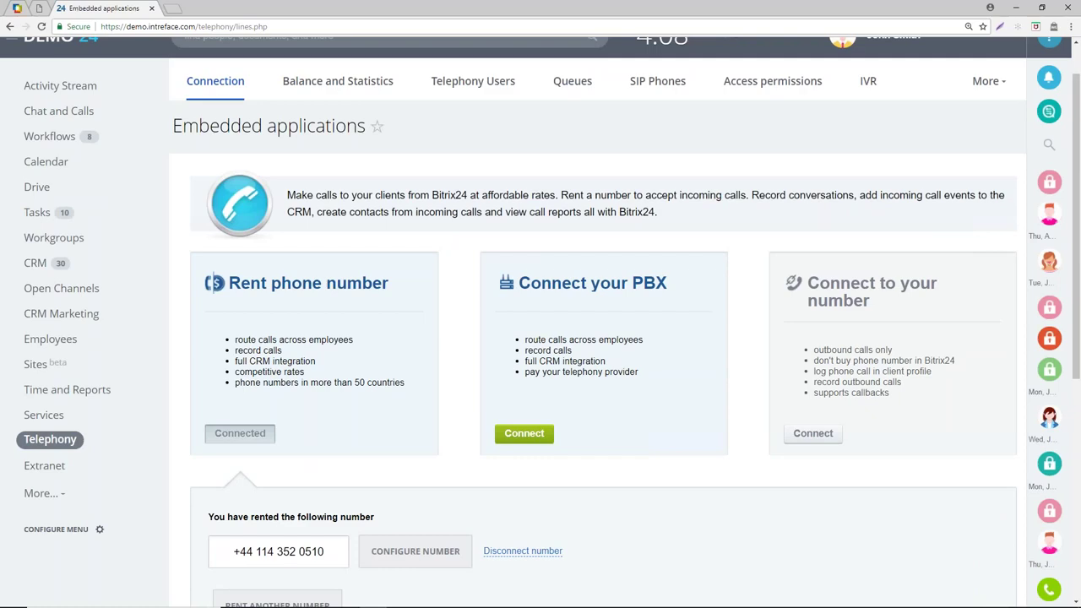
{"action": "left_click", "coordinate": [812, 435]}
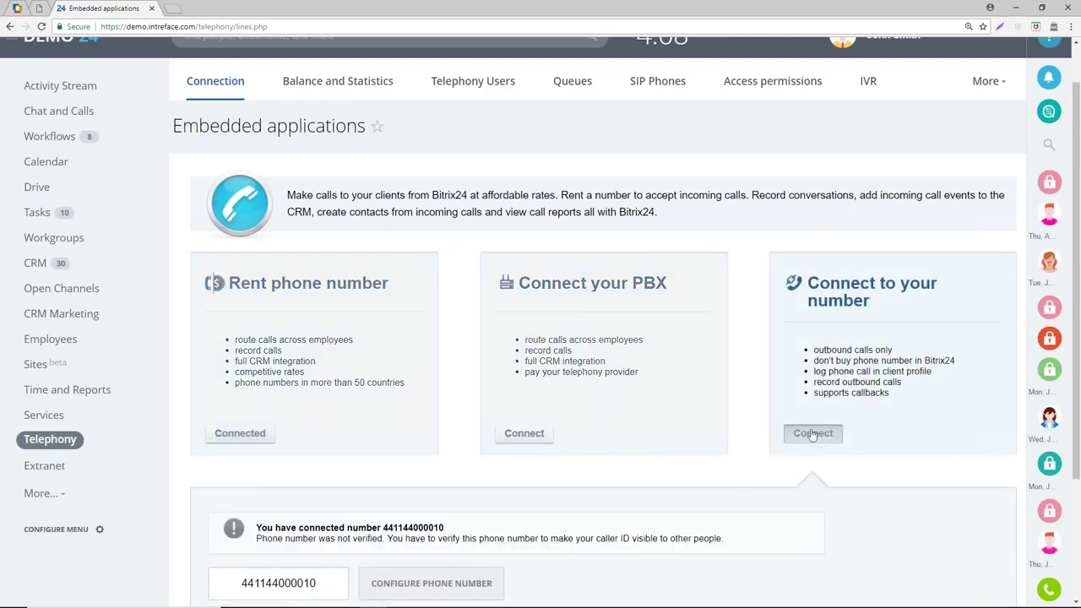
{"action": "scroll", "coordinate": [765, 412], "scroll_direction": "down", "scroll_amount": 3}
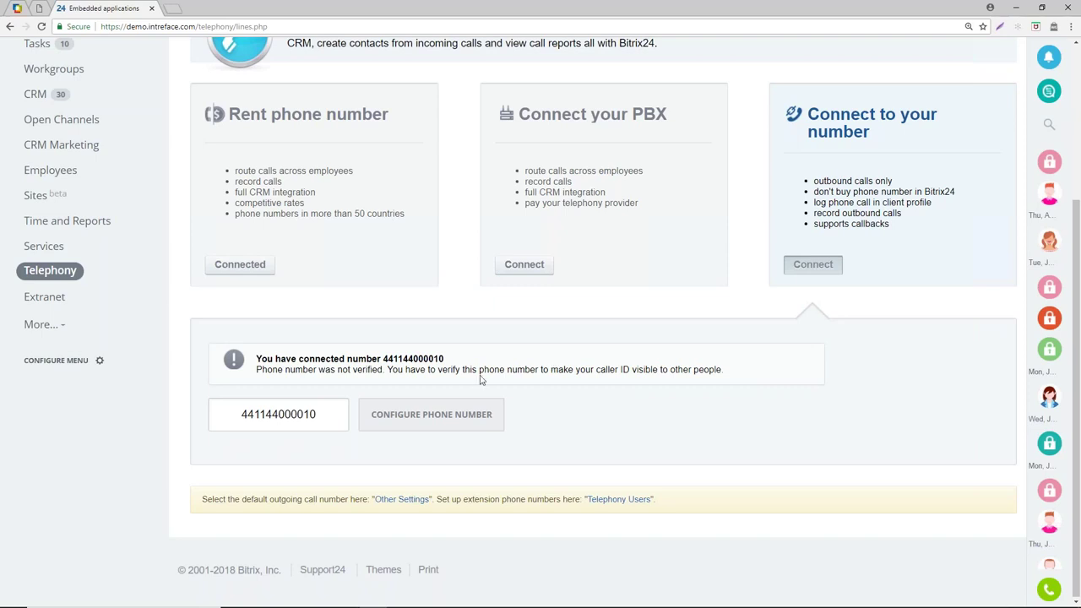
{"action": "left_click", "coordinate": [429, 423]}
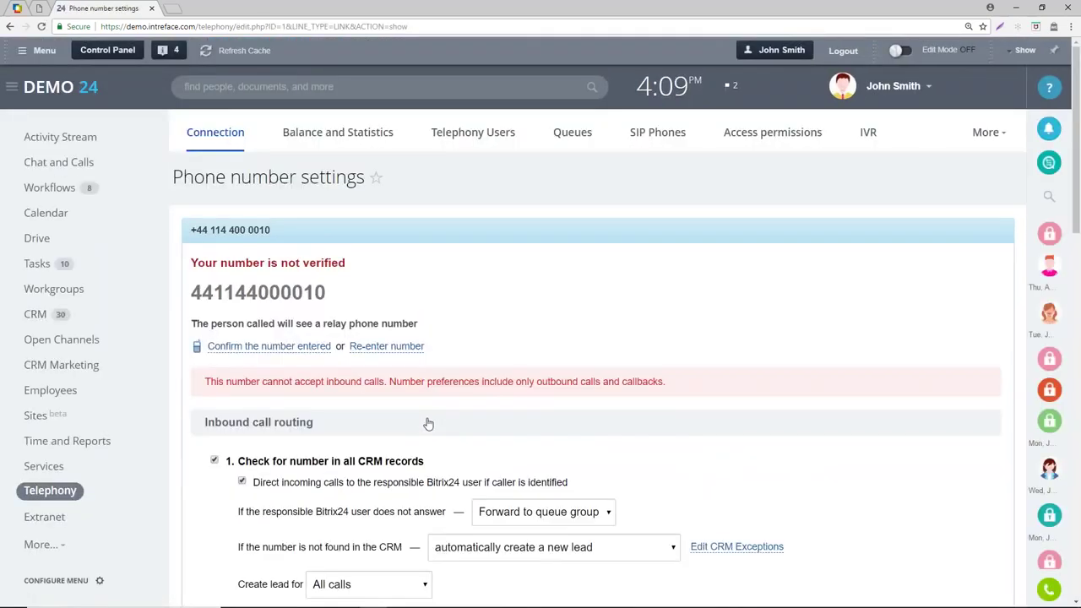
{"action": "scroll", "coordinate": [428, 423], "scroll_direction": "down", "scroll_amount": 1}
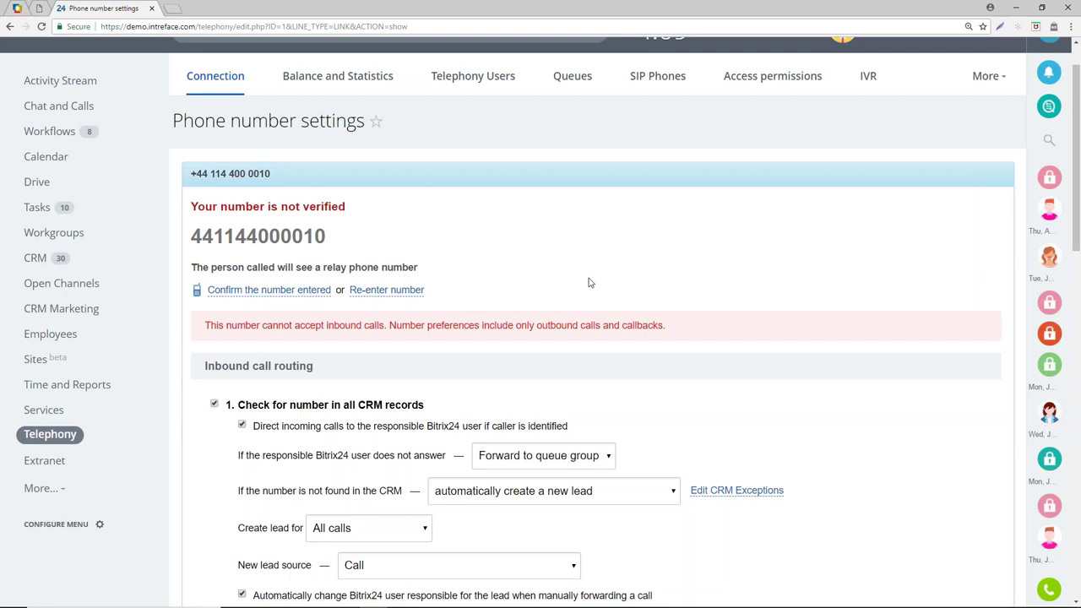
{"action": "left_click_drag", "start_coordinate": [328, 239], "coordinate": [217, 225]}
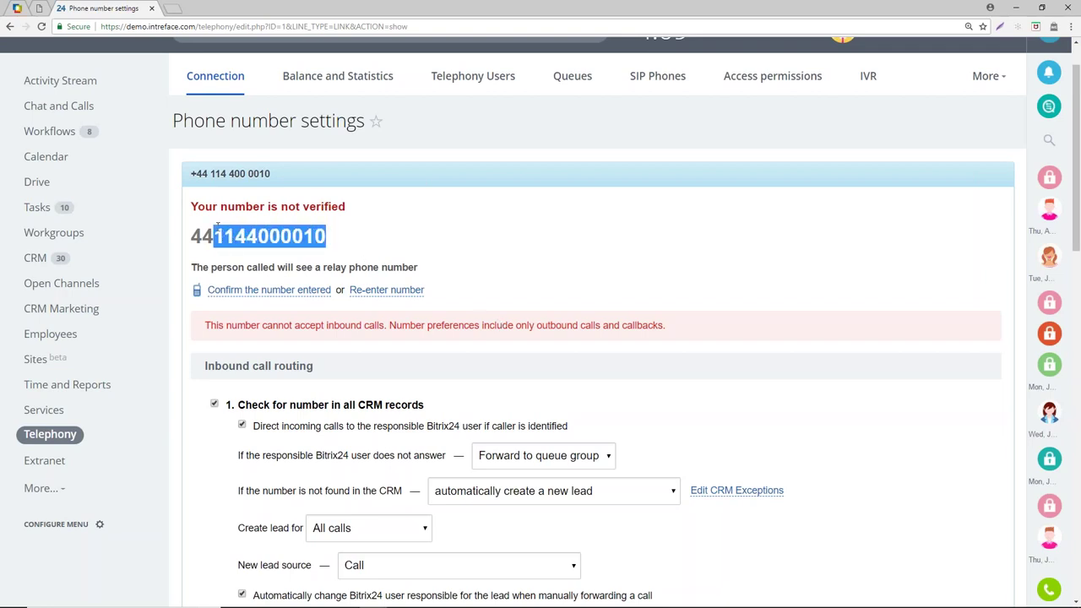
{"action": "left_click", "coordinate": [413, 223]}
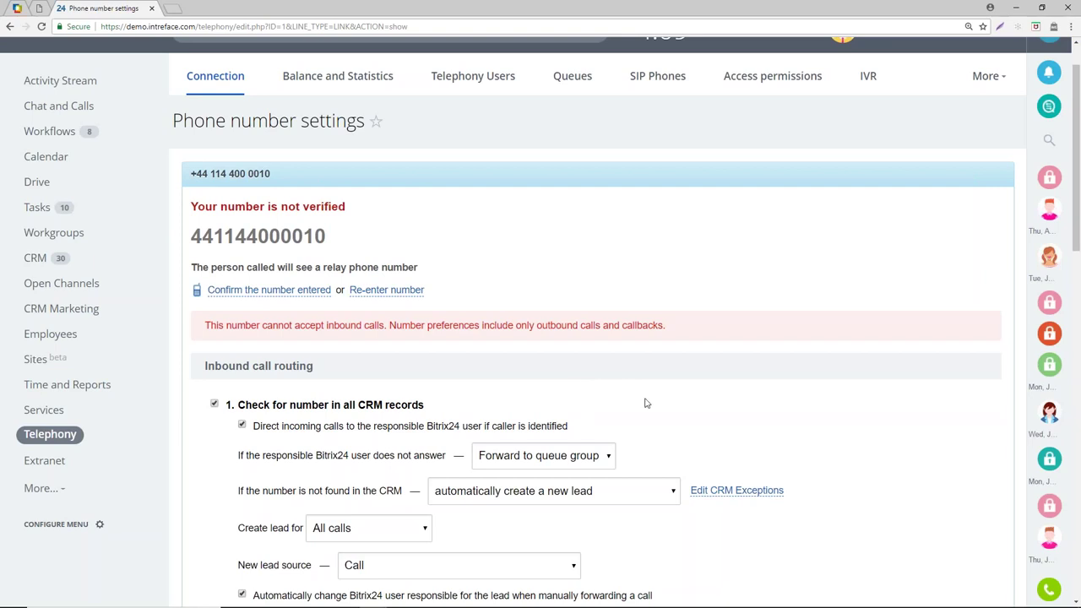
{"action": "scroll", "coordinate": [645, 403], "scroll_direction": "up", "scroll_amount": 1}
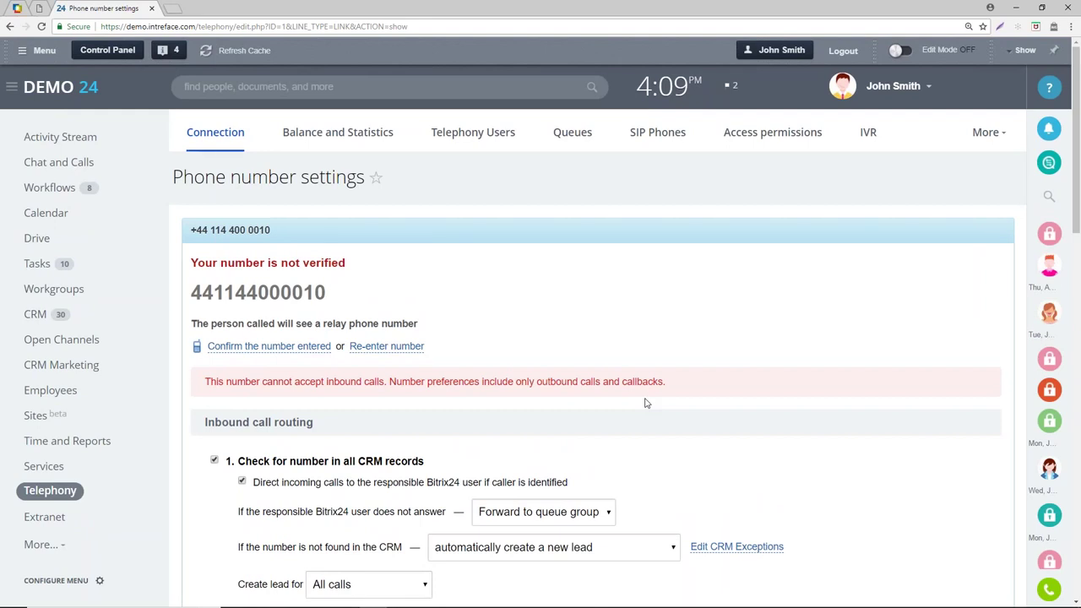
Return to the connection options and open the configuration of the number rented under Rent phone number
{"action": "left_click", "coordinate": [10, 27]}
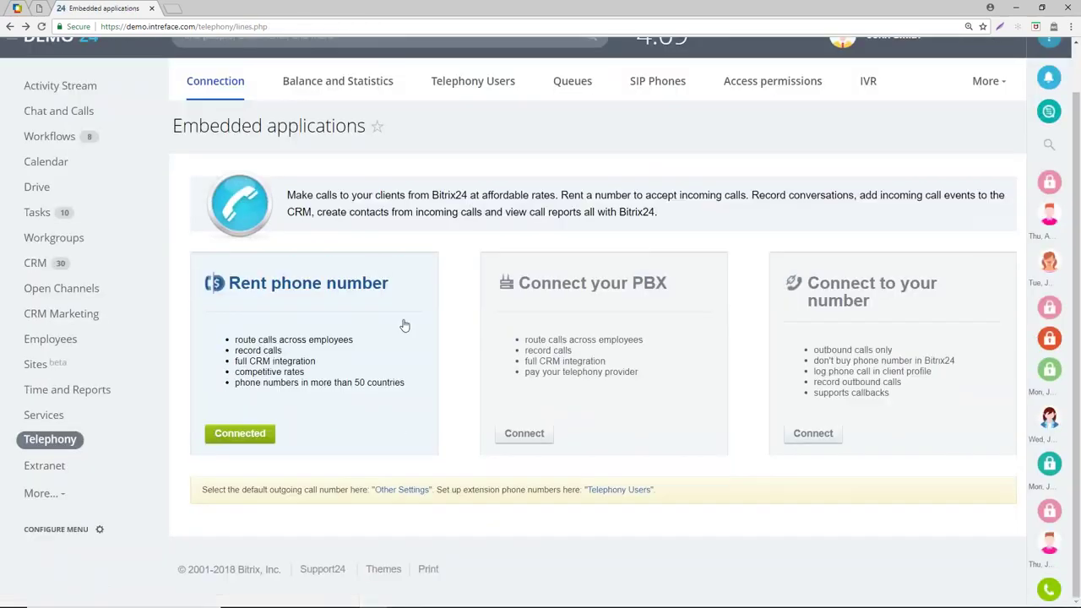
{"action": "left_click", "coordinate": [272, 437]}
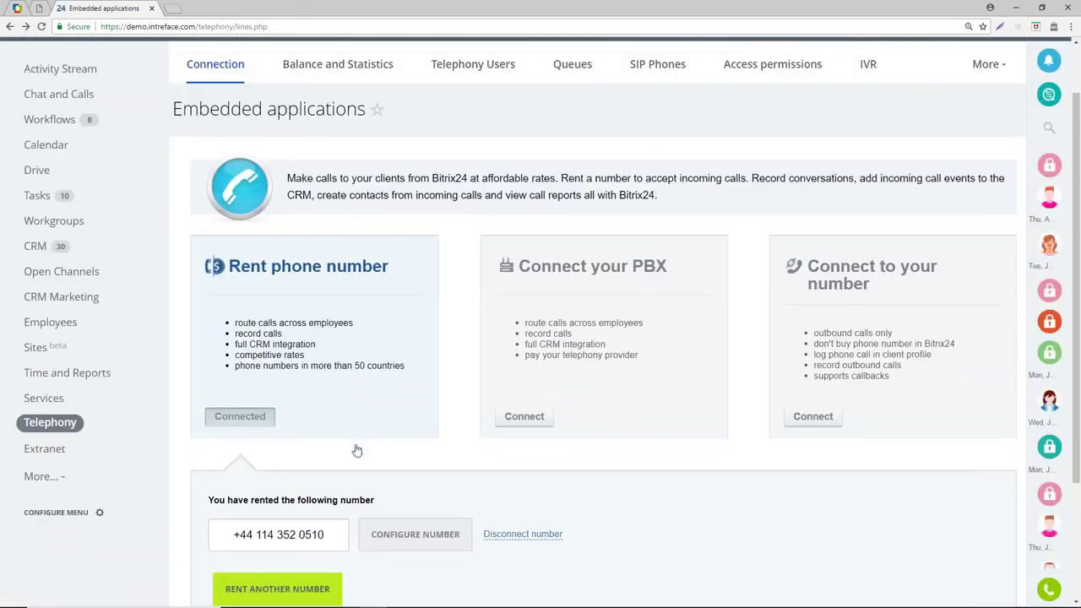
{"action": "scroll", "coordinate": [357, 450], "scroll_direction": "down", "scroll_amount": 1}
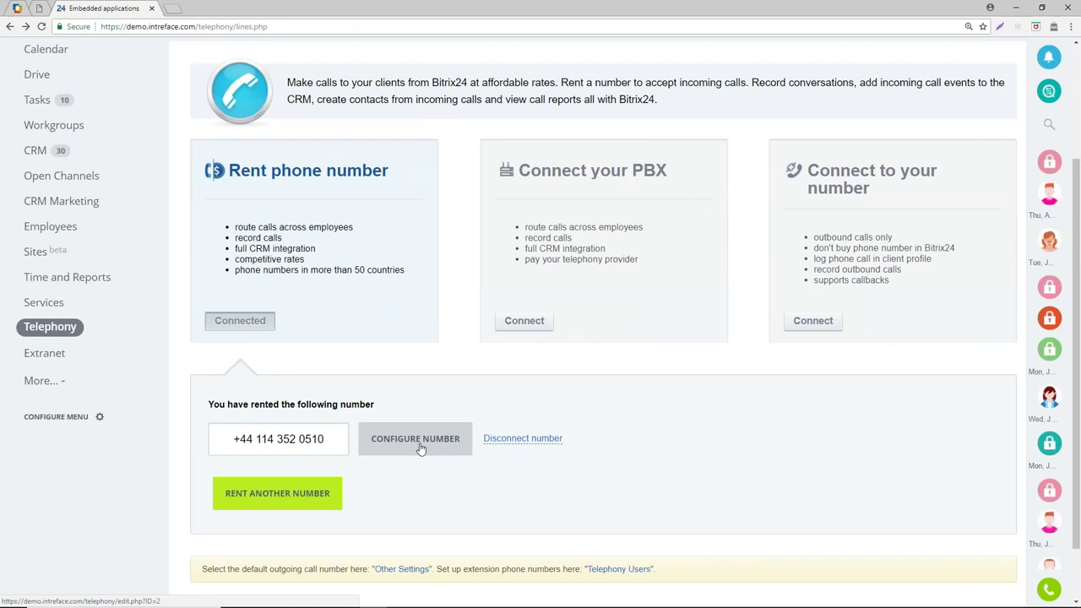
{"action": "left_click", "coordinate": [420, 447]}
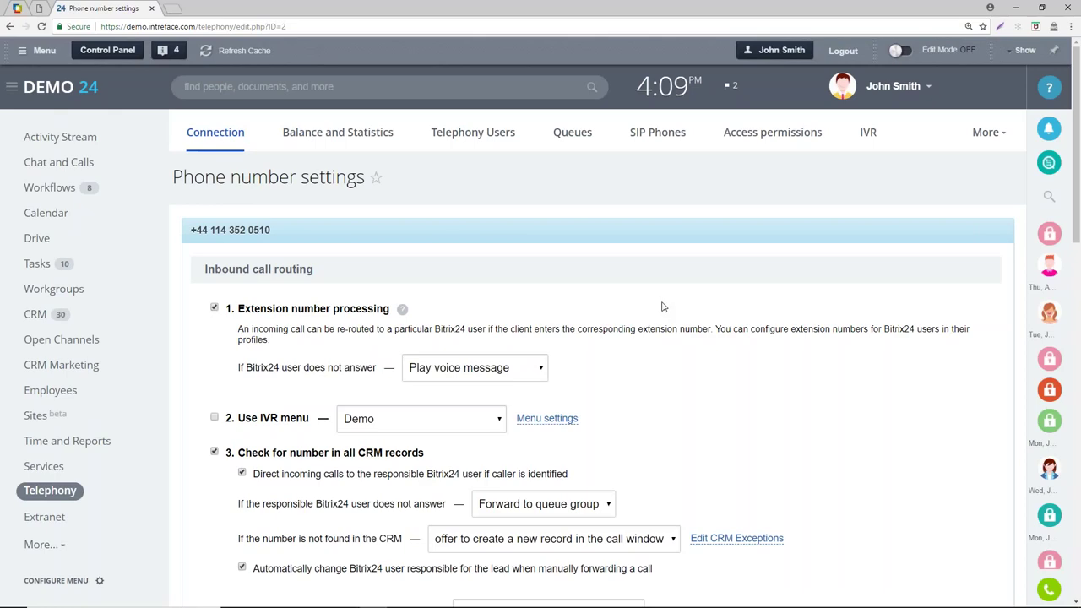
Examine the rented number's inbound call routing settings, from extension number processing and the IVR menu to the CRM record checks
{"action": "scroll", "coordinate": [663, 306], "scroll_direction": "down", "scroll_amount": 6}
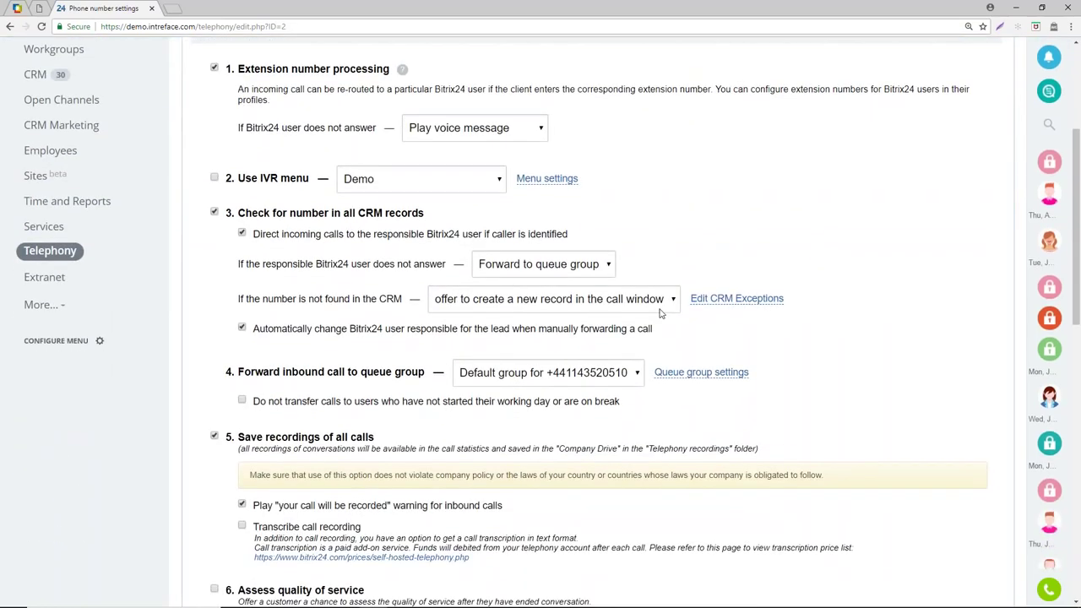
{"action": "scroll", "coordinate": [662, 313], "scroll_direction": "up", "scroll_amount": 5}
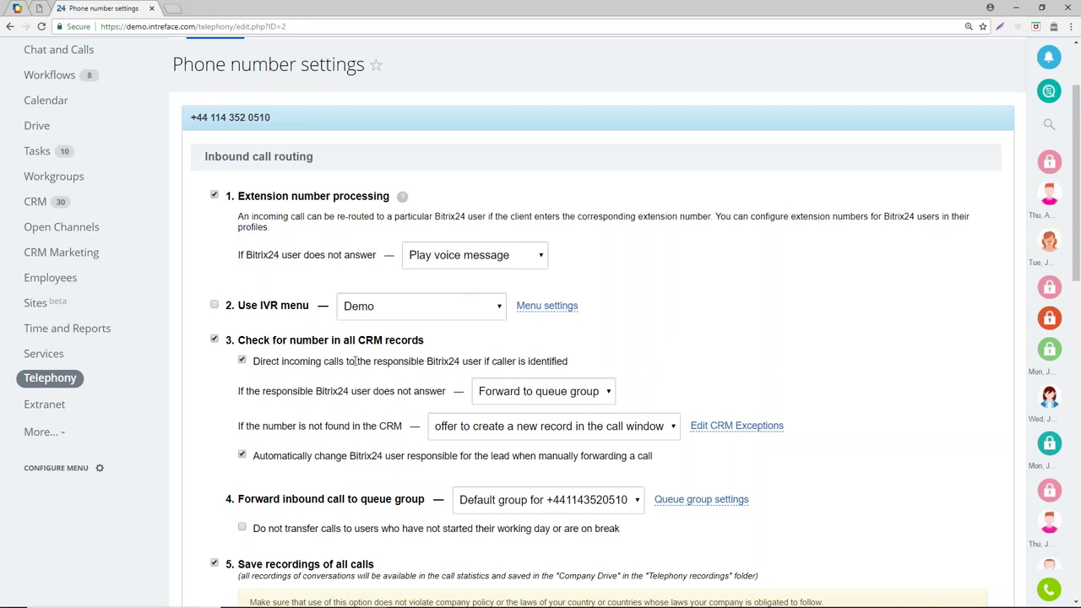
{"action": "scroll", "coordinate": [465, 344], "scroll_direction": "down", "scroll_amount": 2}
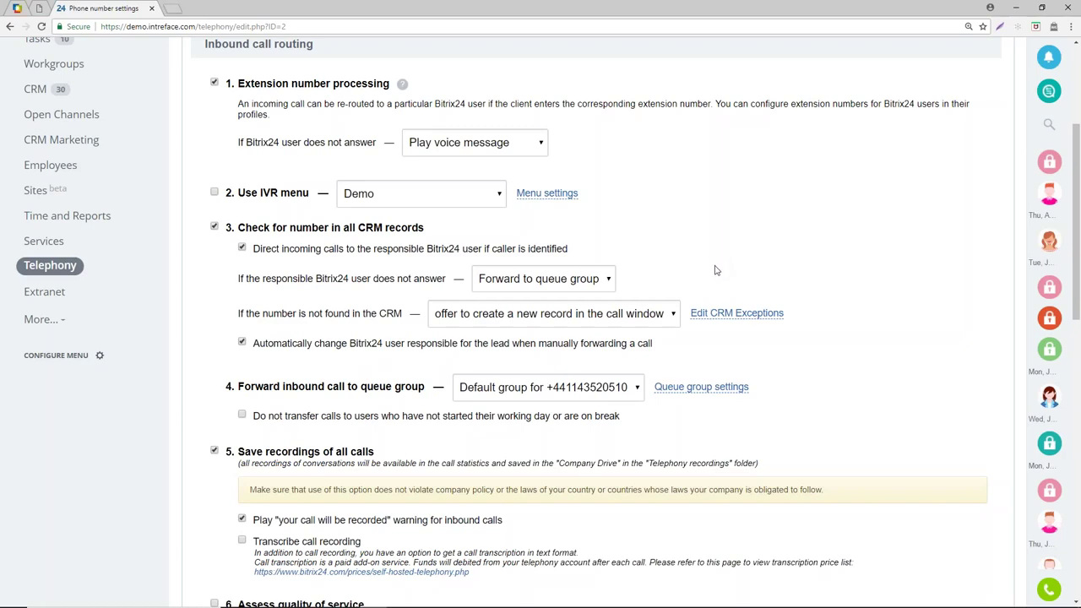
{"action": "scroll", "coordinate": [717, 268], "scroll_direction": "down", "scroll_amount": 3}
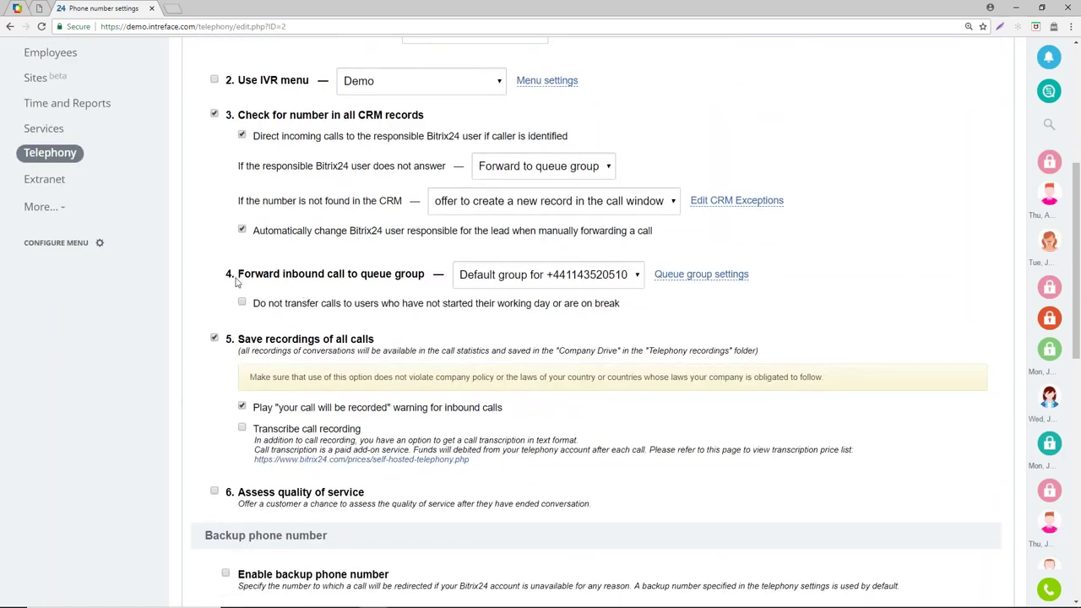
View the queue groups available for forwarding inbound calls and open the settings of the rented number's default group
{"action": "left_click", "coordinate": [535, 275]}
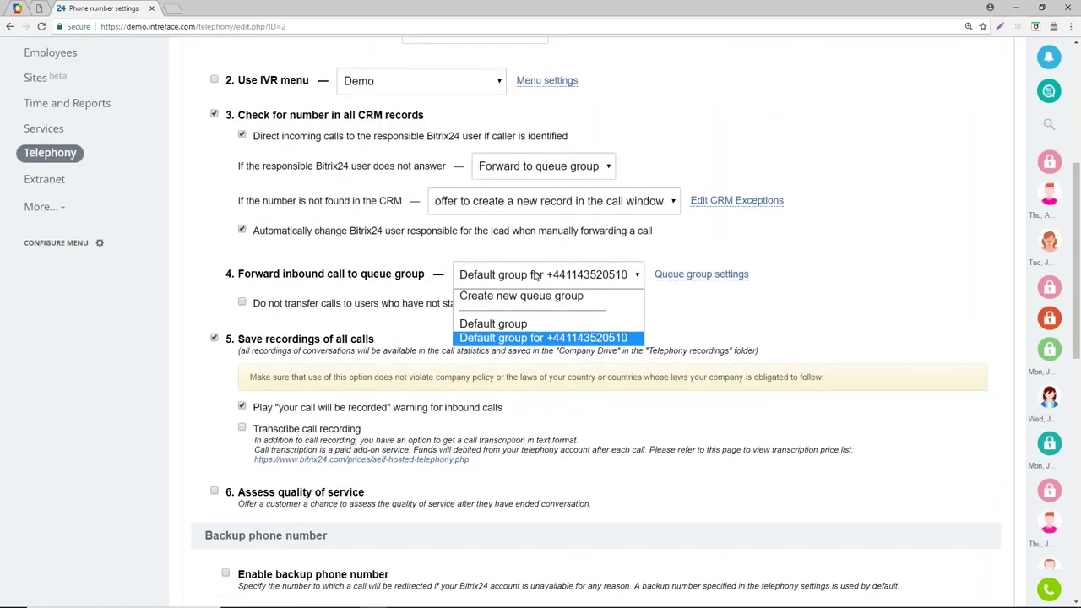
{"action": "left_click", "coordinate": [748, 323]}
{"action": "left_click", "coordinate": [722, 277]}
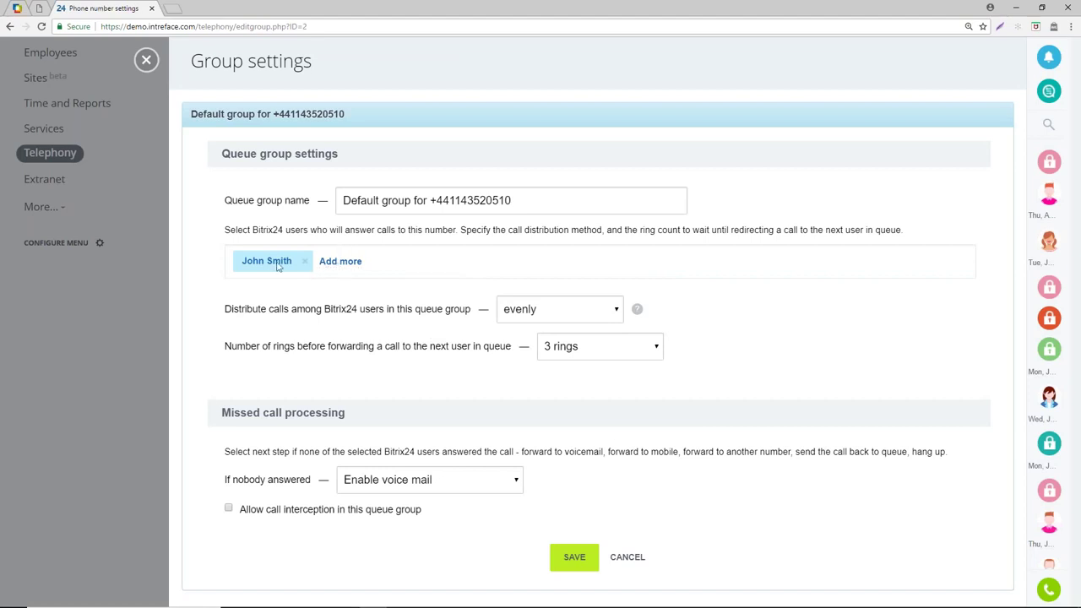
Add two more employees to the rented number's default queue group, then close the group settings without saving
{"action": "left_click", "coordinate": [341, 261]}
{"action": "left_click", "coordinate": [296, 385]}
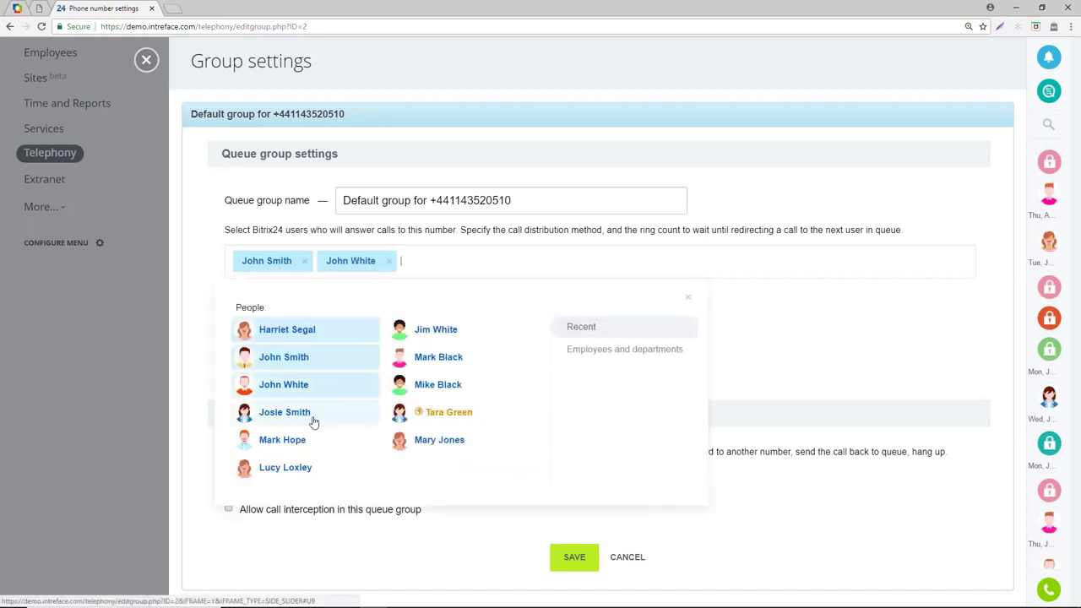
{"action": "left_click", "coordinate": [312, 415]}
{"action": "left_click", "coordinate": [774, 295]}
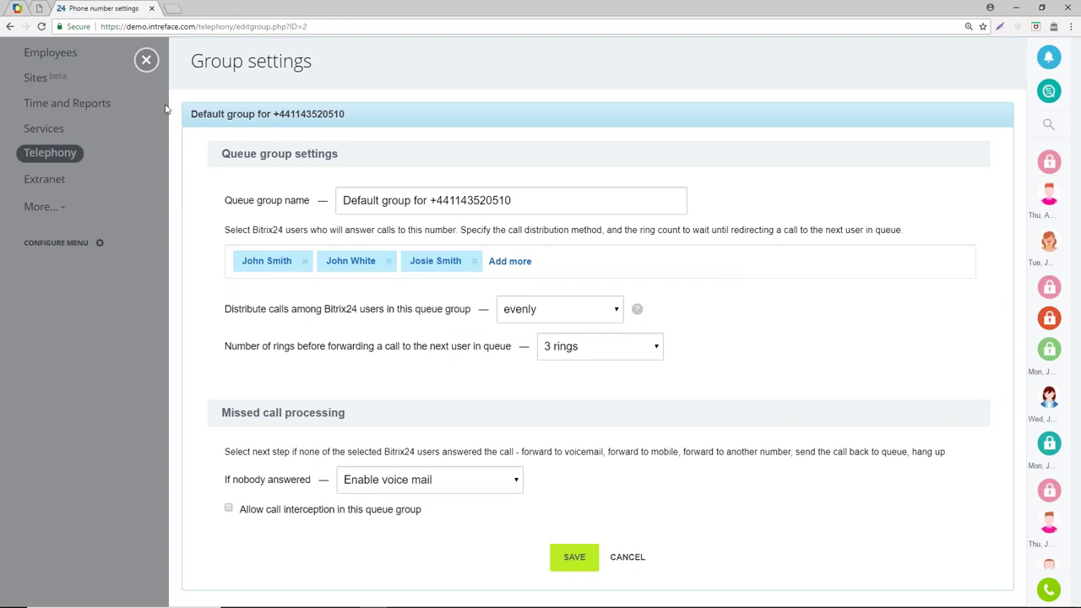
{"action": "left_click", "coordinate": [146, 61]}
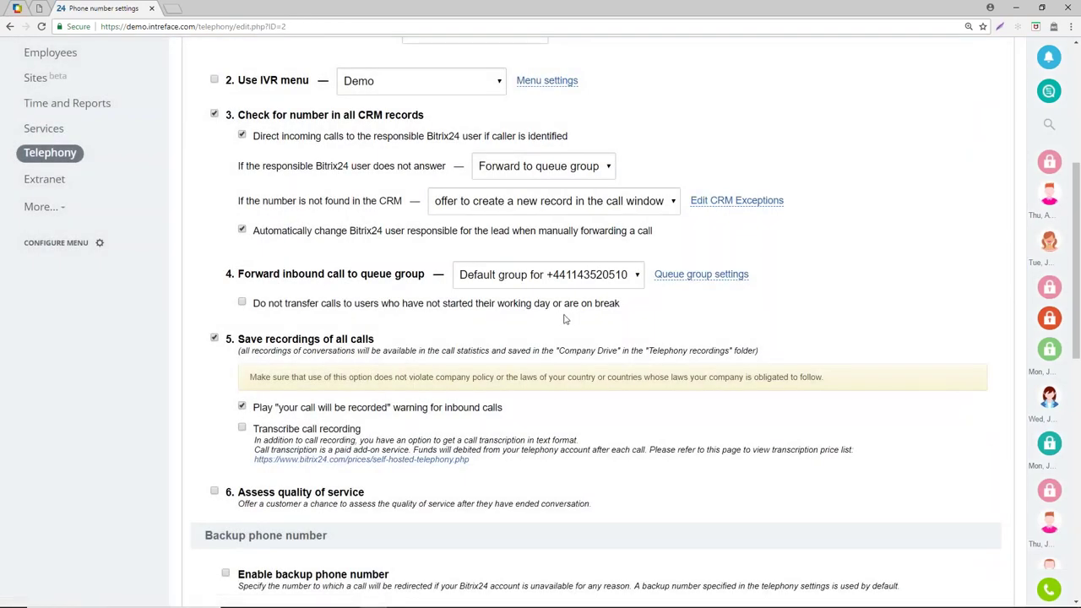
Review the call recording options, including the inbound call warning, and temporarily enable Transcribe call recording to view its language option
{"action": "scroll", "coordinate": [565, 319], "scroll_direction": "down", "scroll_amount": 1}
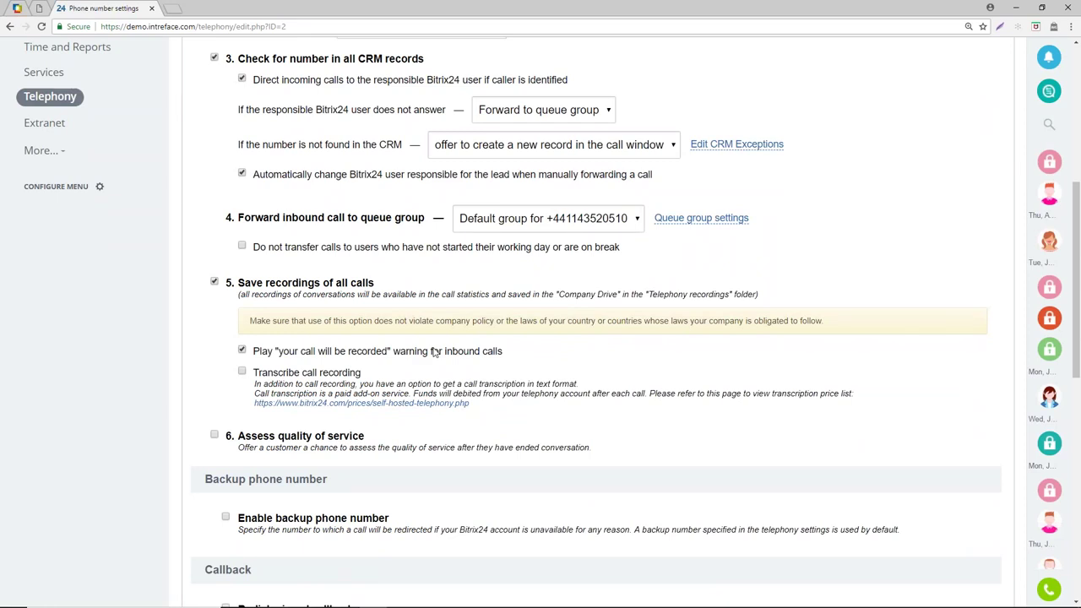
{"action": "triple_click", "coordinate": [521, 358]}
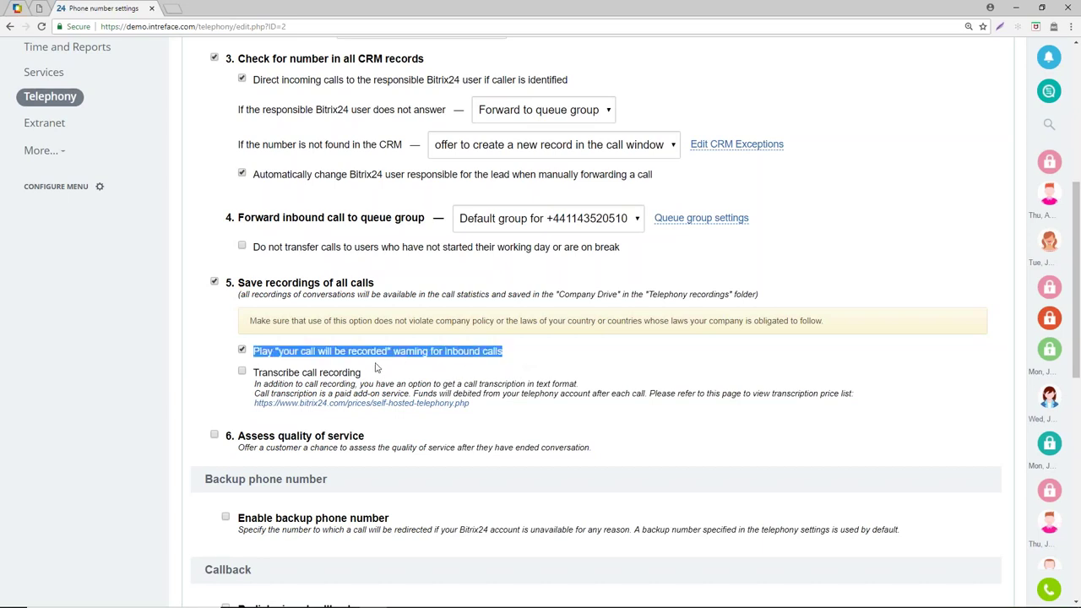
{"action": "left_click", "coordinate": [542, 356]}
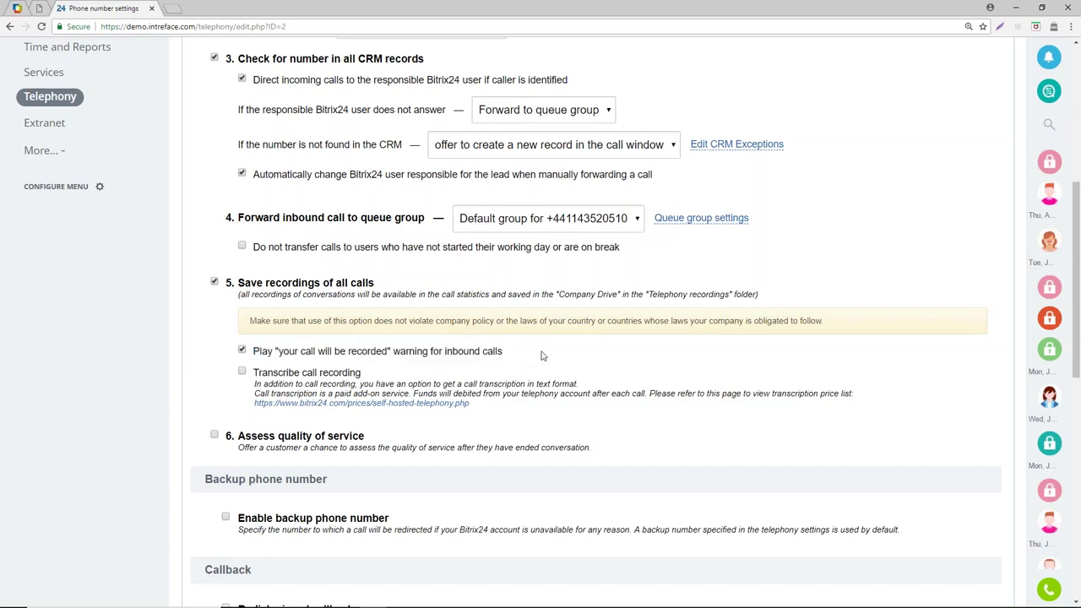
{"action": "scroll", "coordinate": [543, 356], "scroll_direction": "down", "scroll_amount": 1}
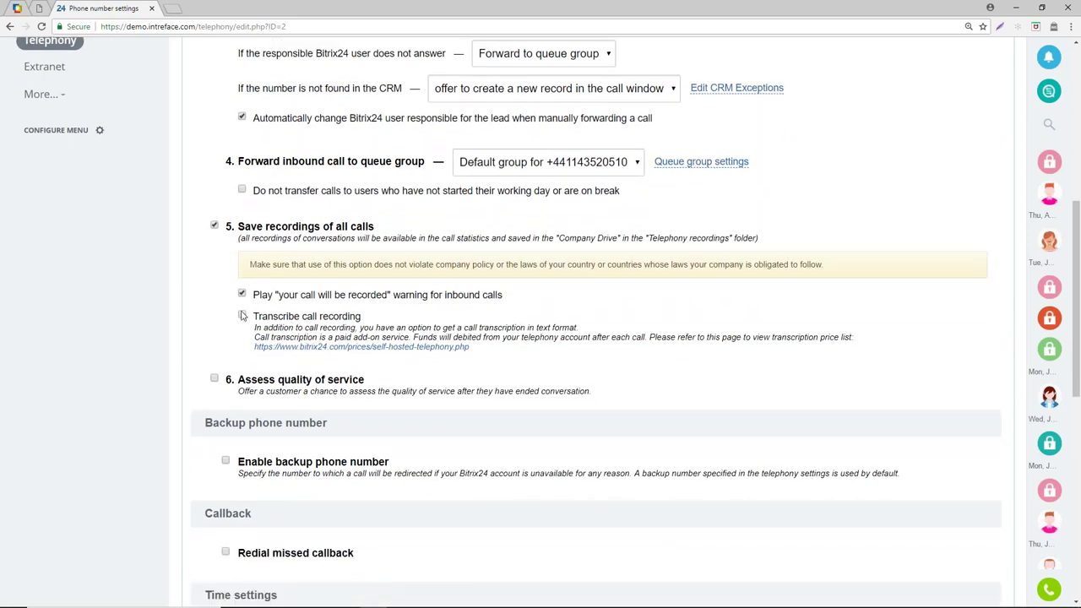
{"action": "left_click", "coordinate": [242, 316]}
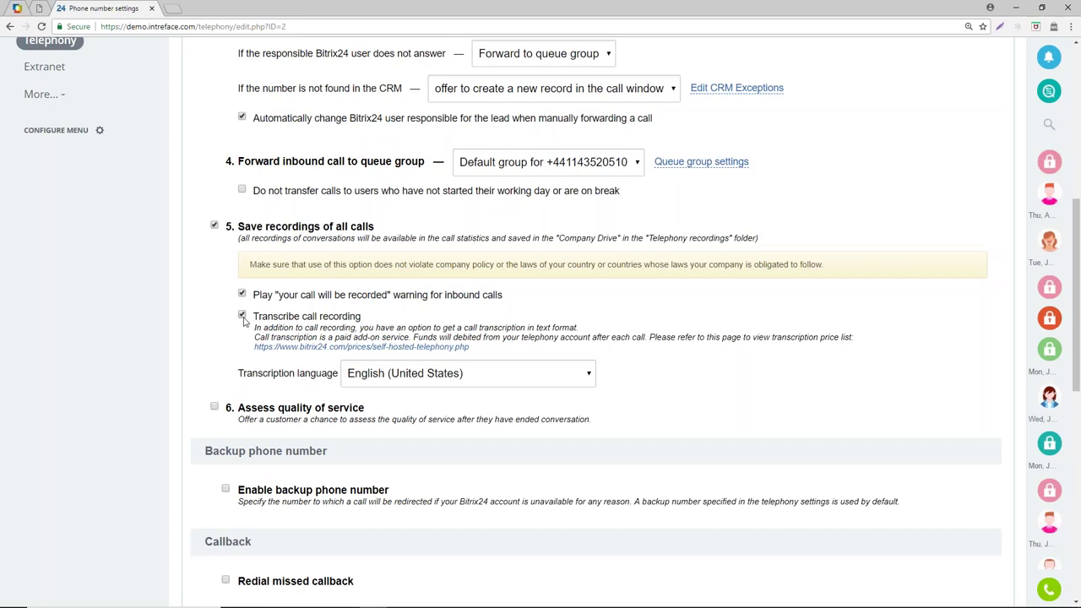
{"action": "left_click", "coordinate": [242, 318]}
Review the backup number, callback, time, outbound call and greeting settings, and return to the connection options without saving
{"action": "scroll", "coordinate": [264, 338], "scroll_direction": "down", "scroll_amount": 1}
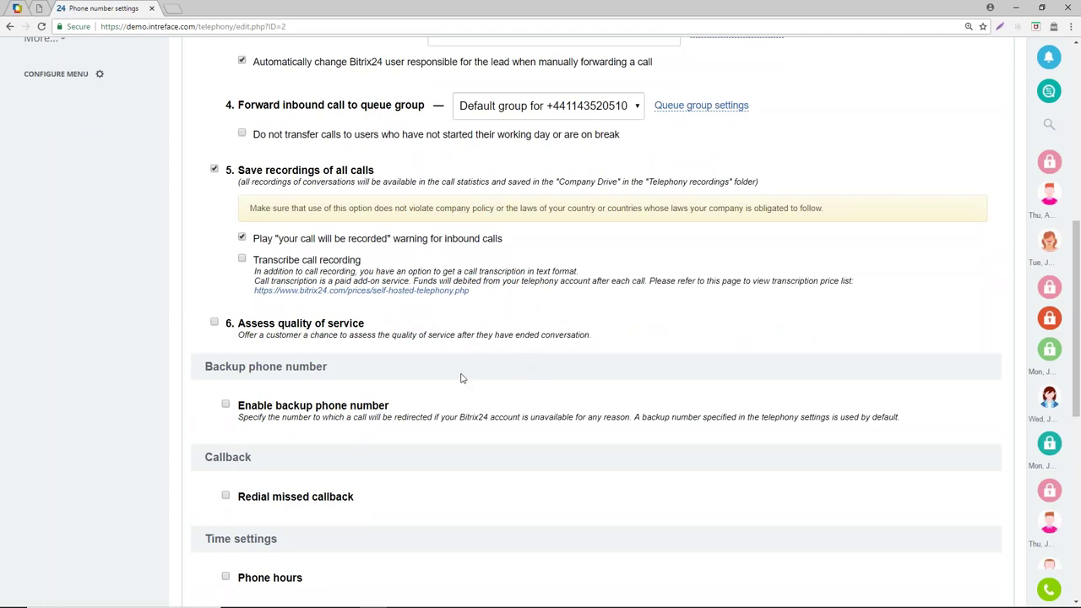
{"action": "scroll", "coordinate": [473, 390], "scroll_direction": "down", "scroll_amount": 3}
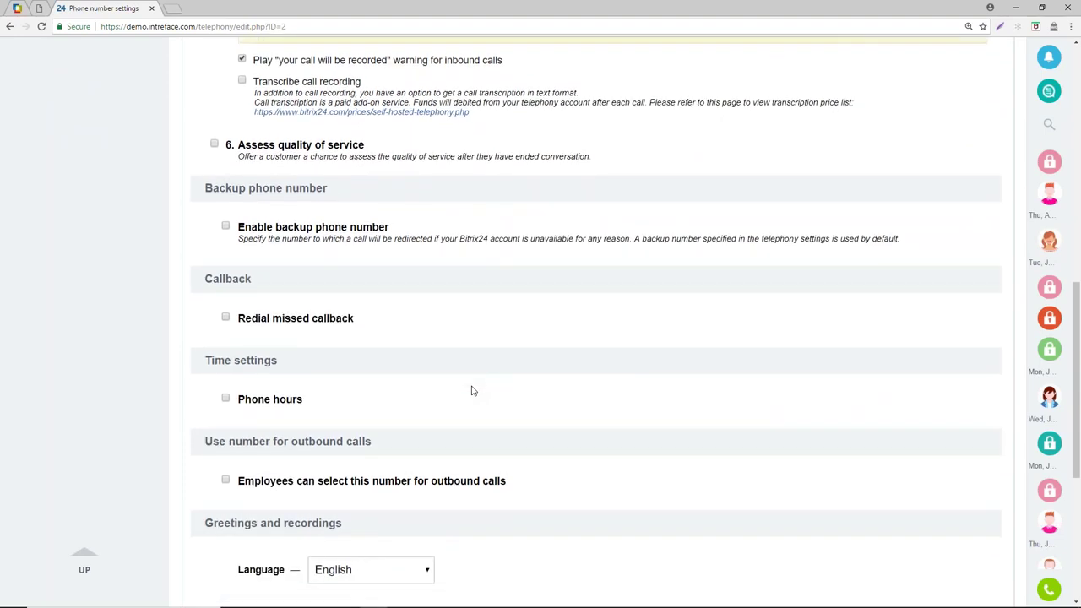
{"action": "scroll", "coordinate": [473, 391], "scroll_direction": "down", "scroll_amount": 1}
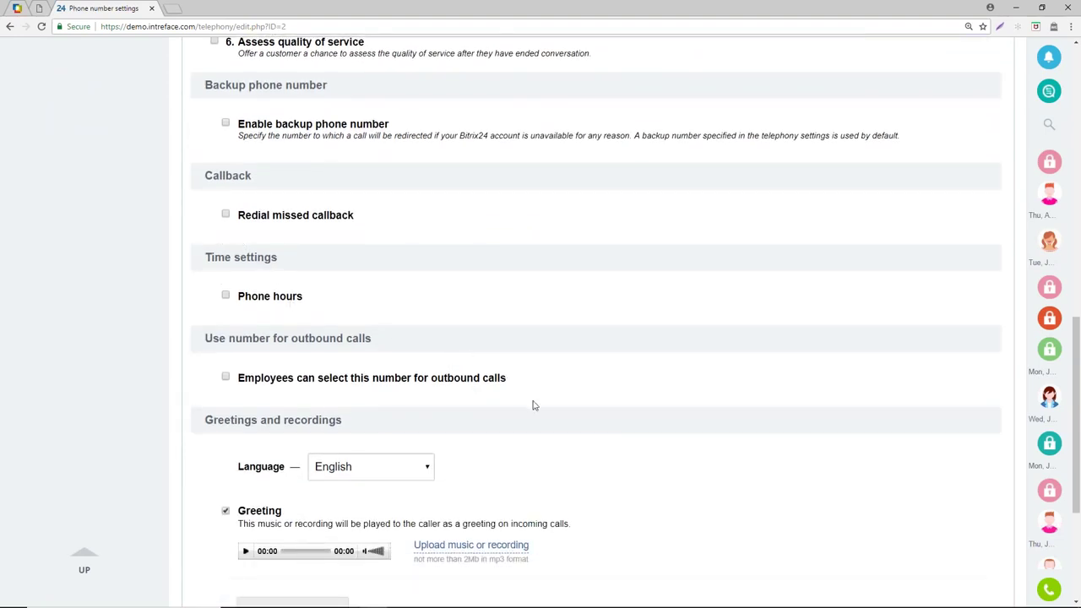
{"action": "scroll", "coordinate": [532, 402], "scroll_direction": "down", "scroll_amount": 2}
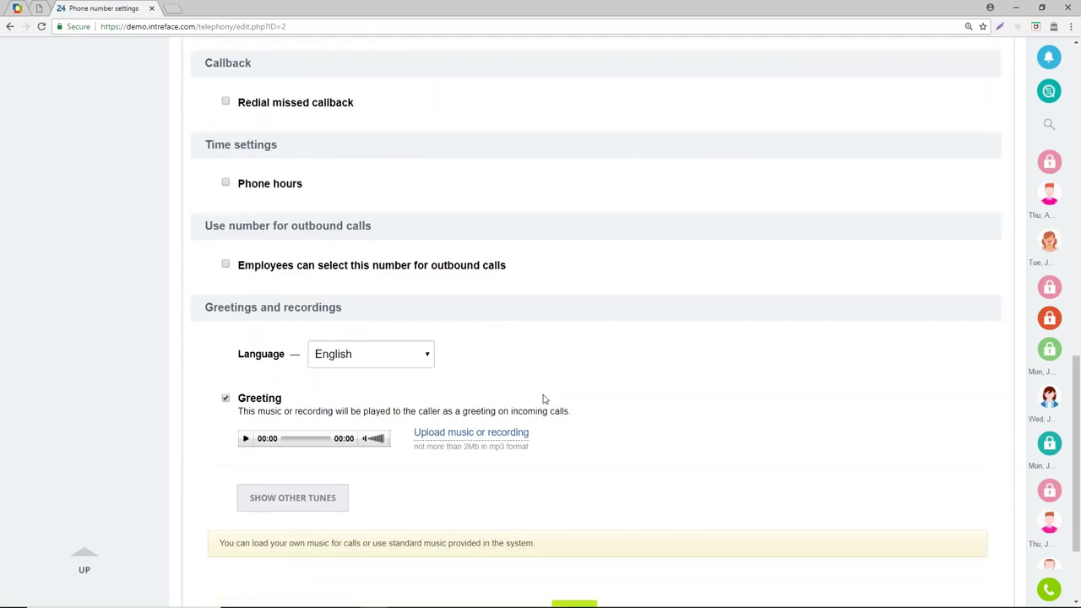
{"action": "scroll", "coordinate": [545, 393], "scroll_direction": "down", "scroll_amount": 1}
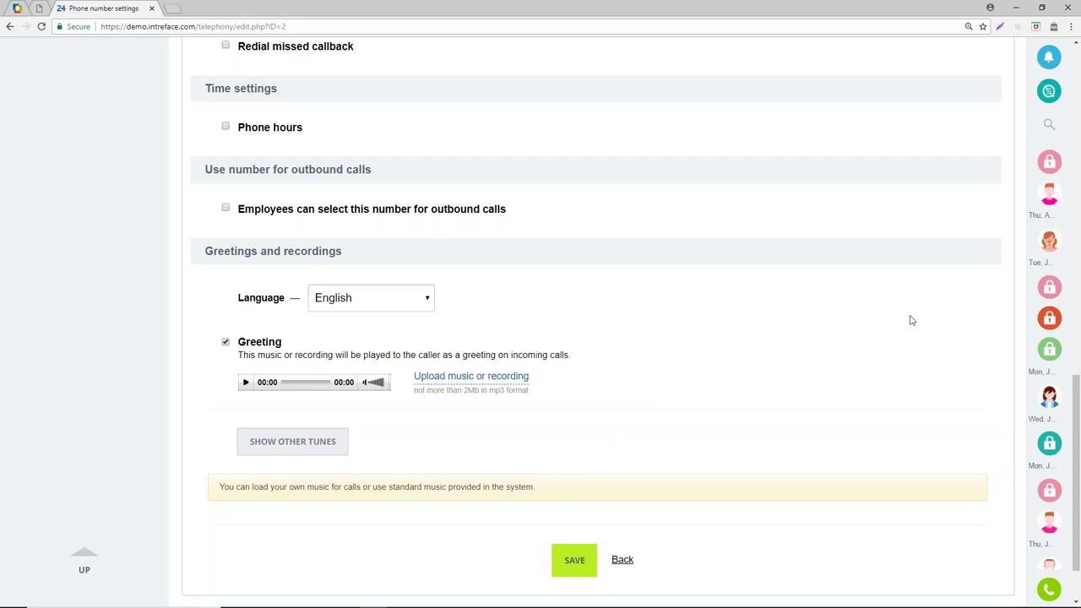
{"action": "left_click", "coordinate": [615, 568]}
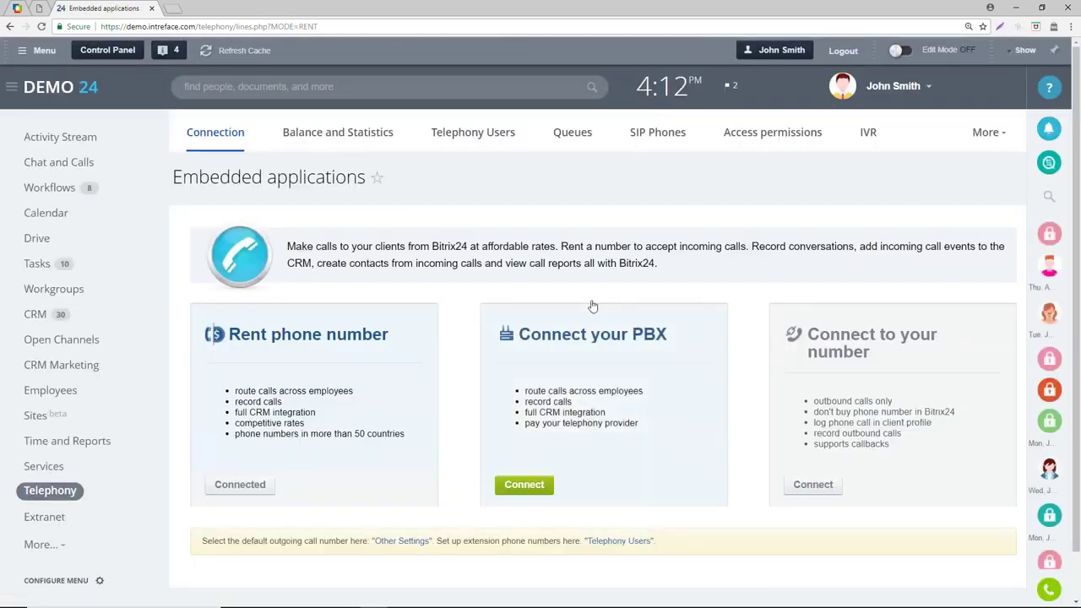
Open a blank queue group form from the Queues section, view its call distribution methods, and return to the queue list
{"action": "left_click", "coordinate": [579, 139]}
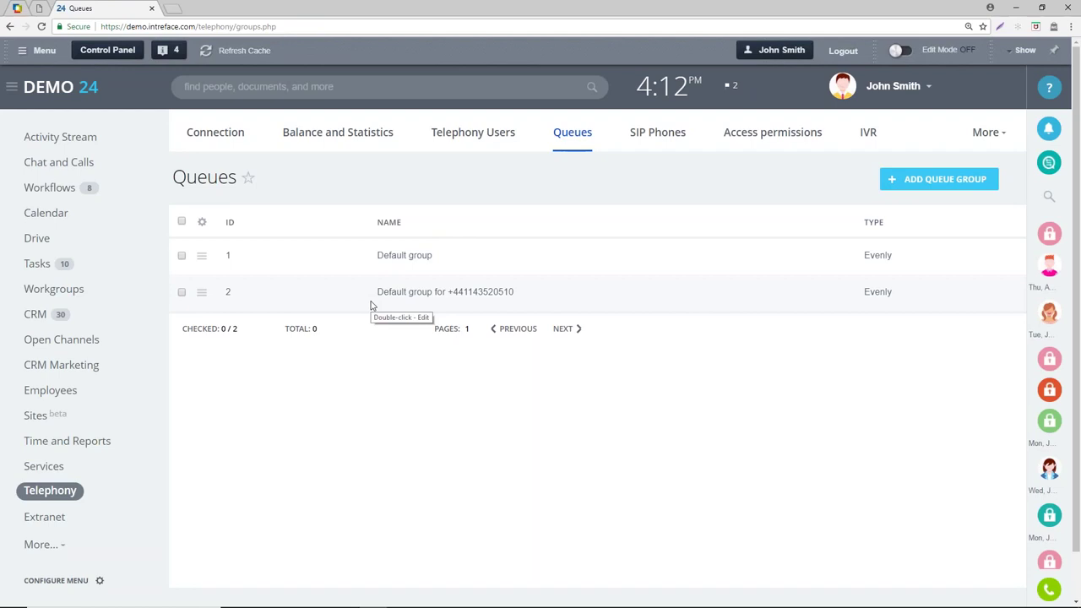
{"action": "left_click", "coordinate": [922, 179]}
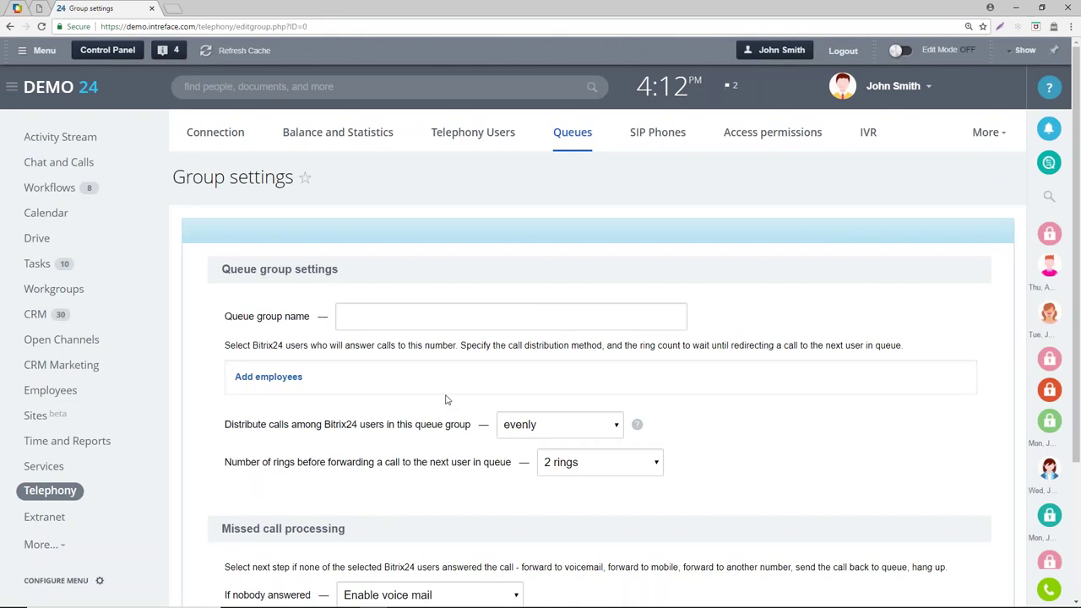
{"action": "scroll", "coordinate": [447, 399], "scroll_direction": "down", "scroll_amount": 1}
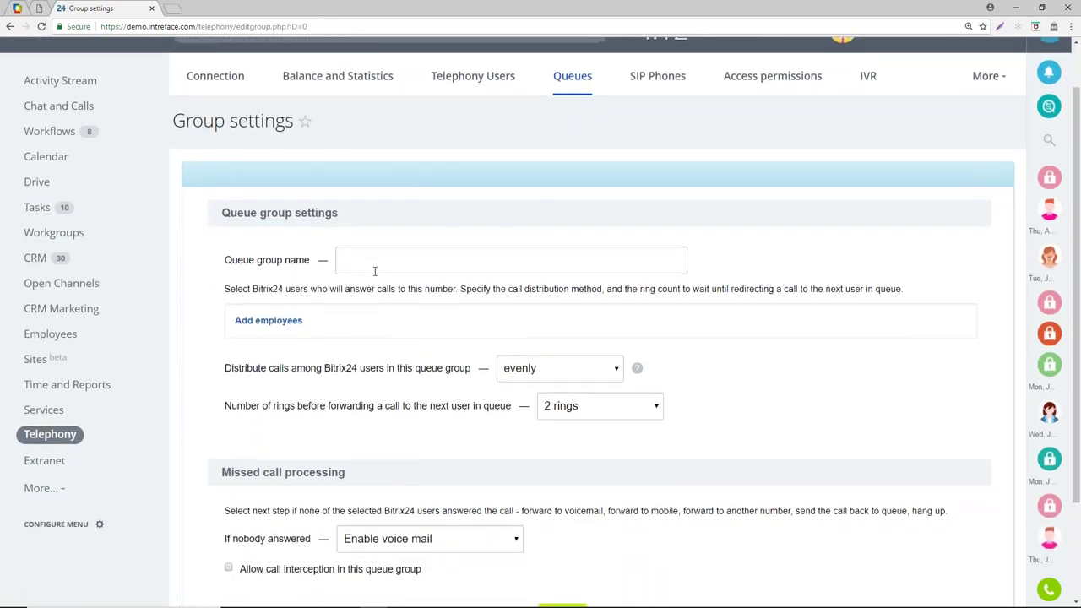
{"action": "scroll", "coordinate": [342, 337], "scroll_direction": "down", "scroll_amount": 2}
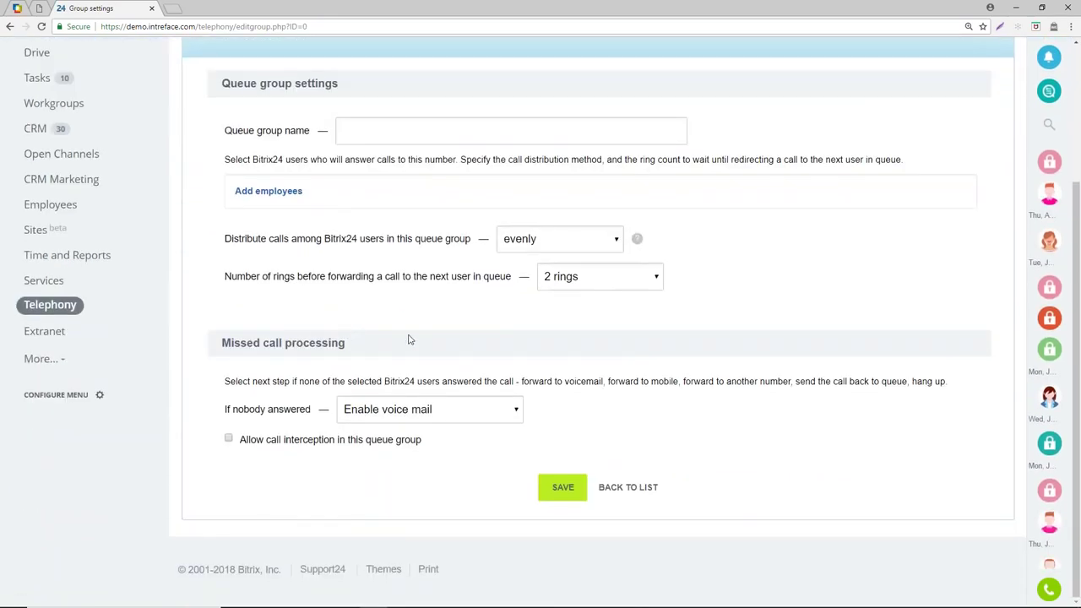
{"action": "left_click", "coordinate": [523, 238]}
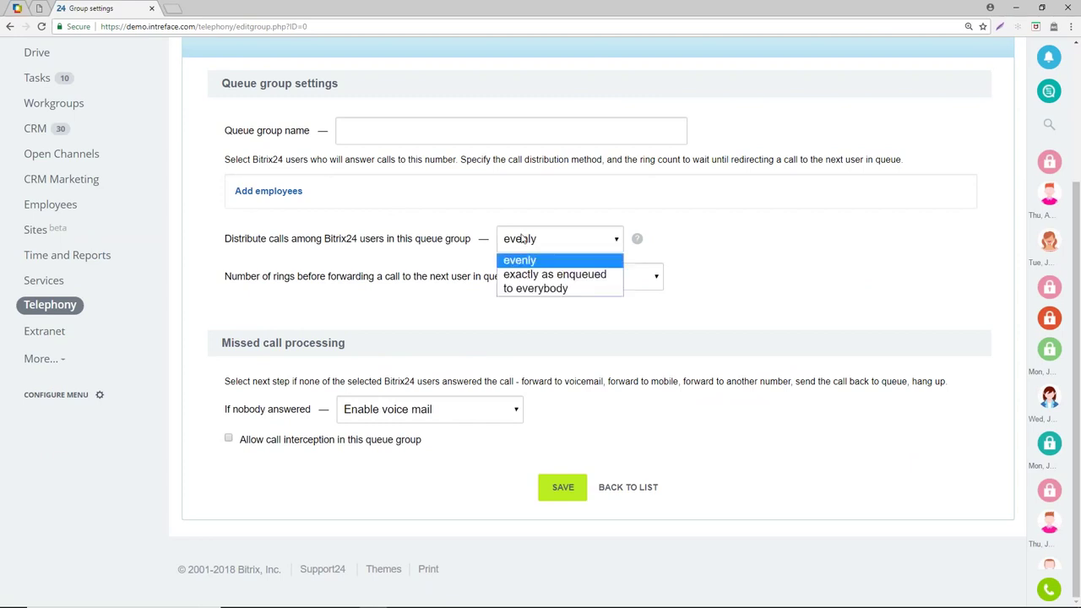
{"action": "left_click", "coordinate": [457, 348]}
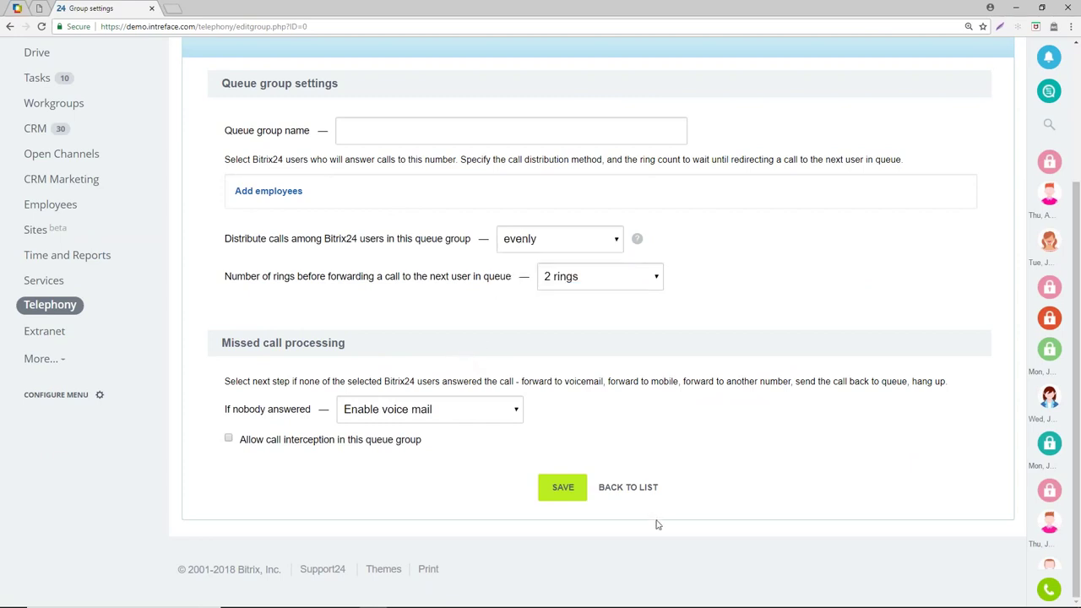
{"action": "left_click", "coordinate": [628, 488]}
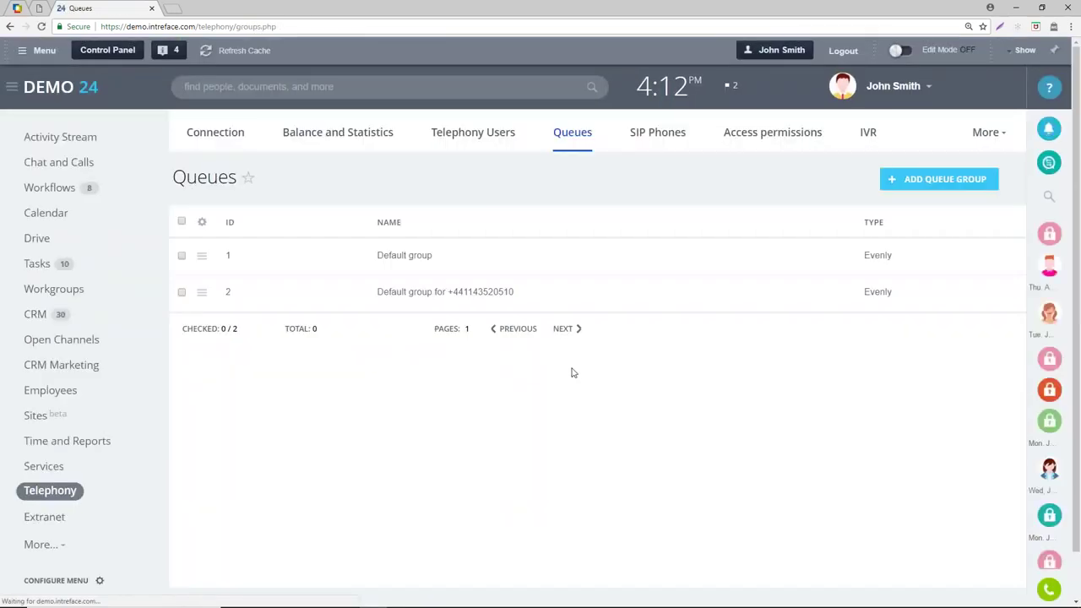
Start a new menu in the IVR section and view its menu source options, keeping Text as the source
{"action": "left_click", "coordinate": [868, 135]}
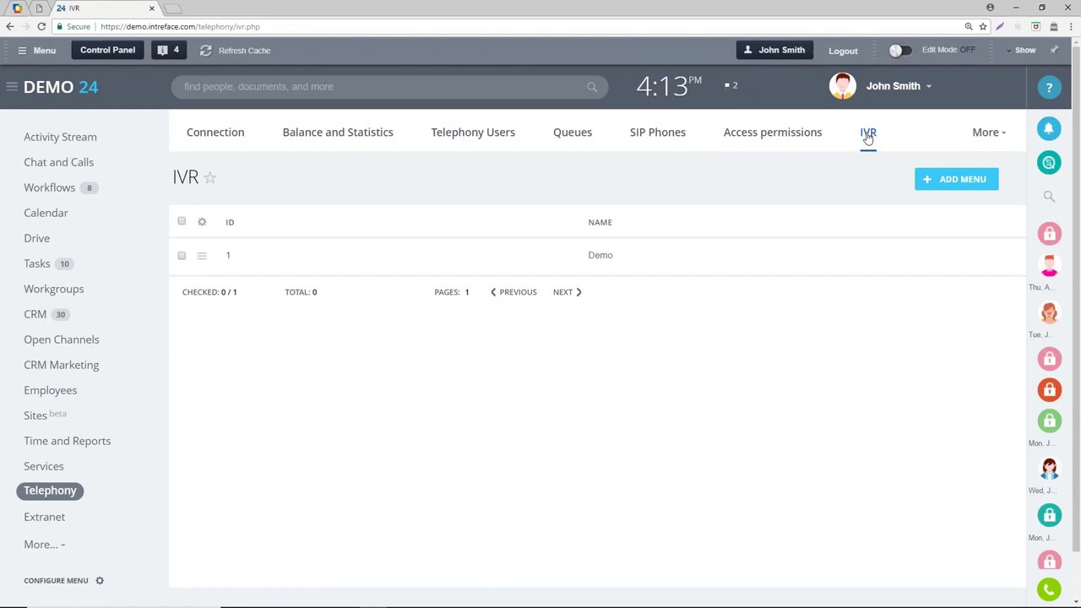
{"action": "left_click", "coordinate": [947, 180]}
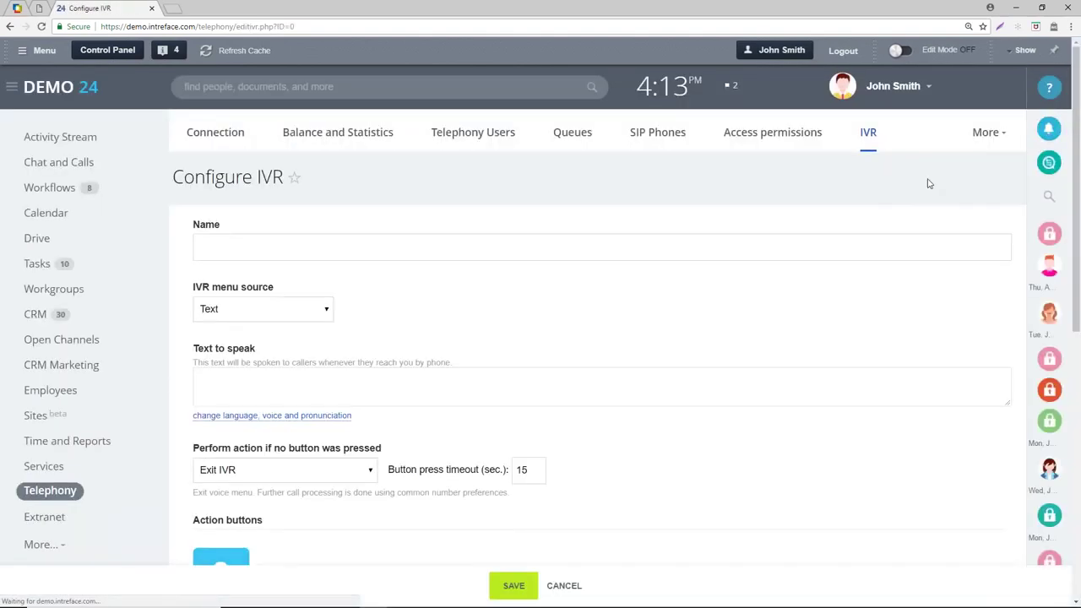
{"action": "scroll", "coordinate": [340, 291], "scroll_direction": "down", "scroll_amount": 1}
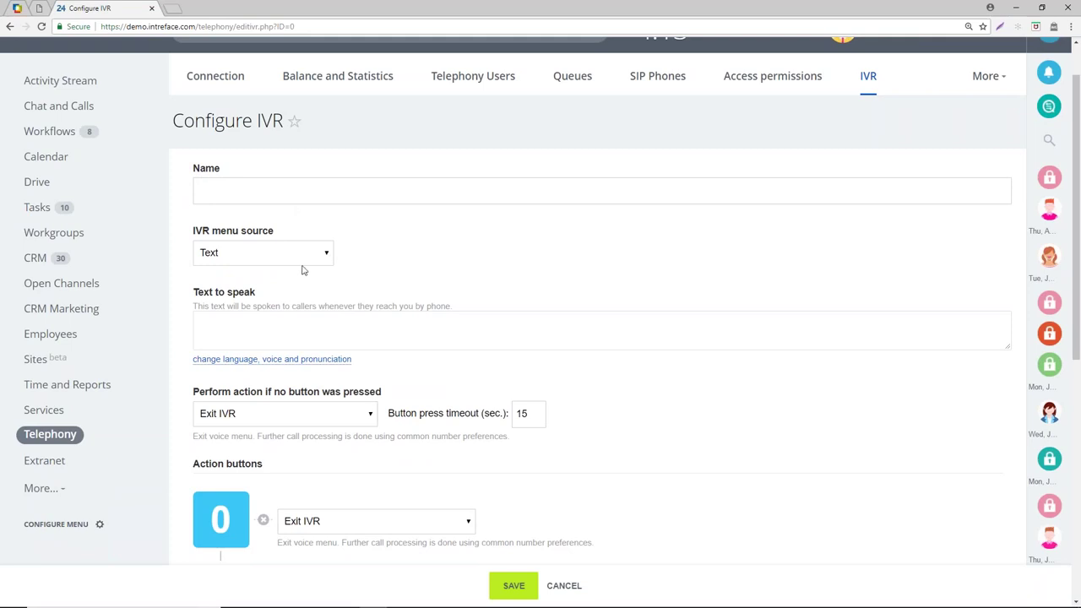
{"action": "left_click", "coordinate": [260, 256]}
{"action": "left_click", "coordinate": [260, 255]}
{"action": "left_click", "coordinate": [256, 328]}
{"action": "scroll", "coordinate": [257, 328], "scroll_direction": "down", "scroll_amount": 2}
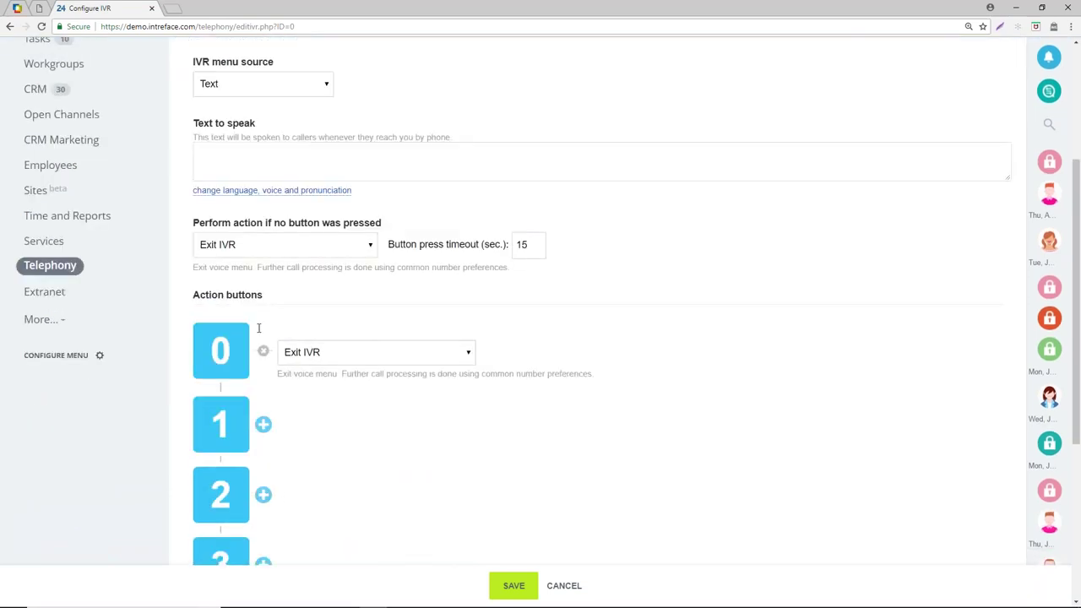
Set the IVR menu's action button 0 to Forward to employee and pick an employee from the Management department
{"action": "left_click", "coordinate": [299, 355]}
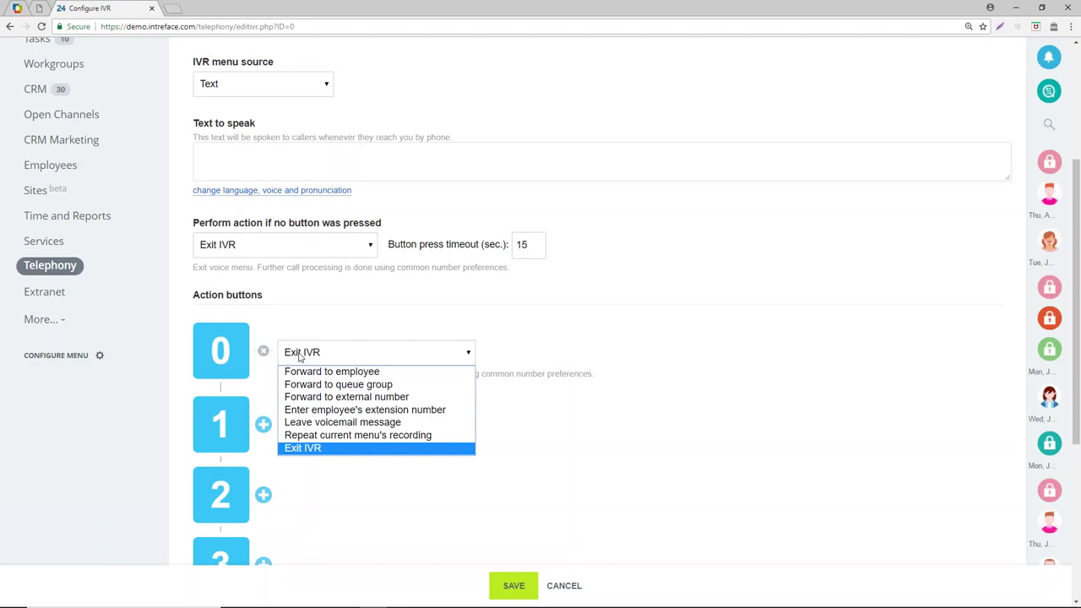
{"action": "left_click", "coordinate": [352, 376]}
{"action": "left_click", "coordinate": [309, 404]}
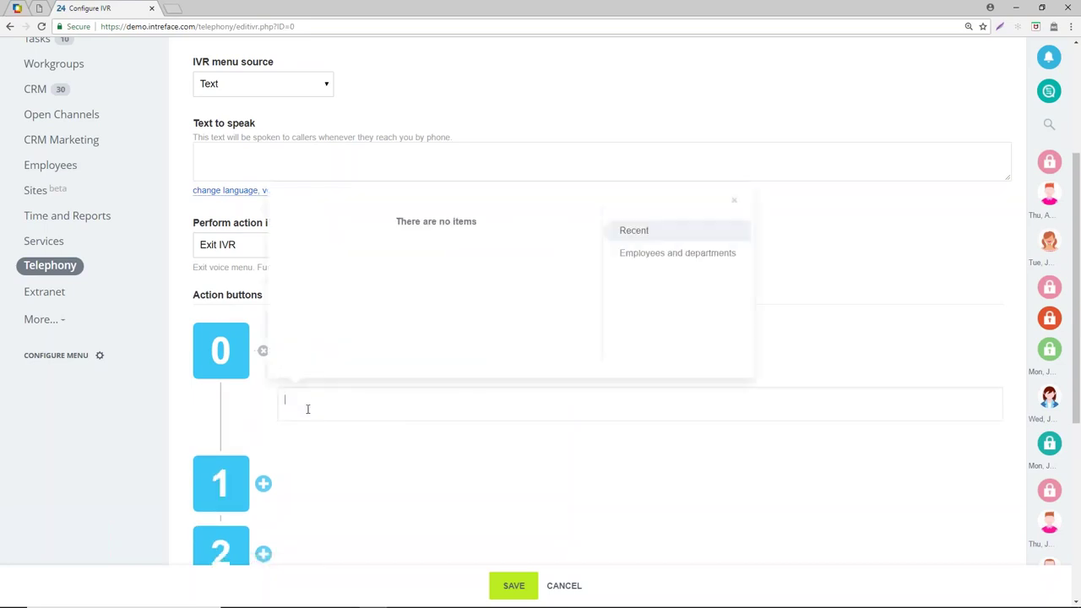
{"action": "left_click", "coordinate": [675, 256]}
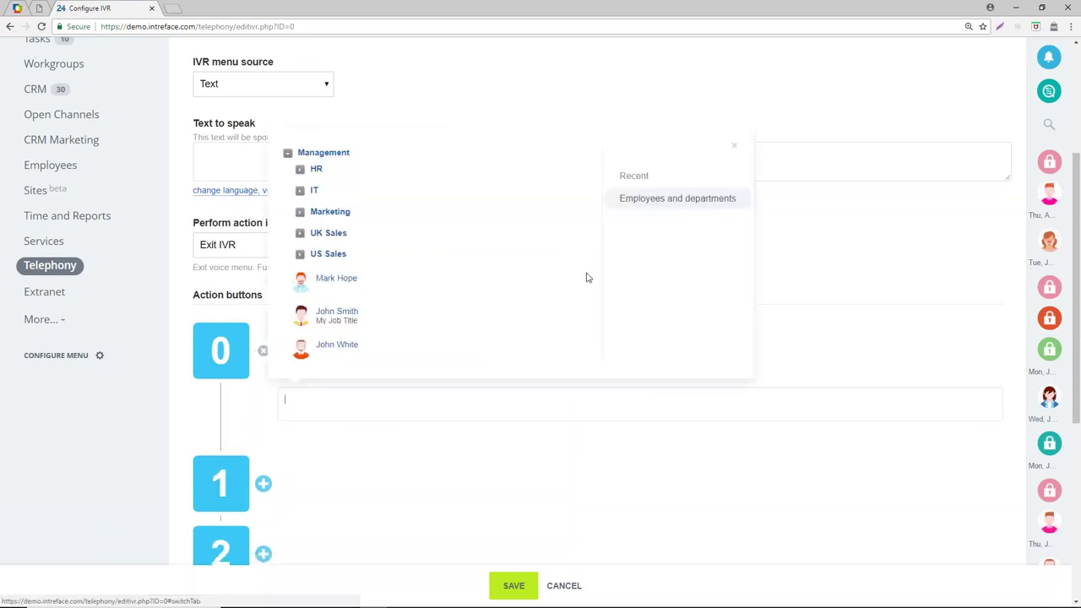
{"action": "left_click", "coordinate": [329, 283]}
{"action": "scroll", "coordinate": [419, 492], "scroll_direction": "down", "scroll_amount": 2}
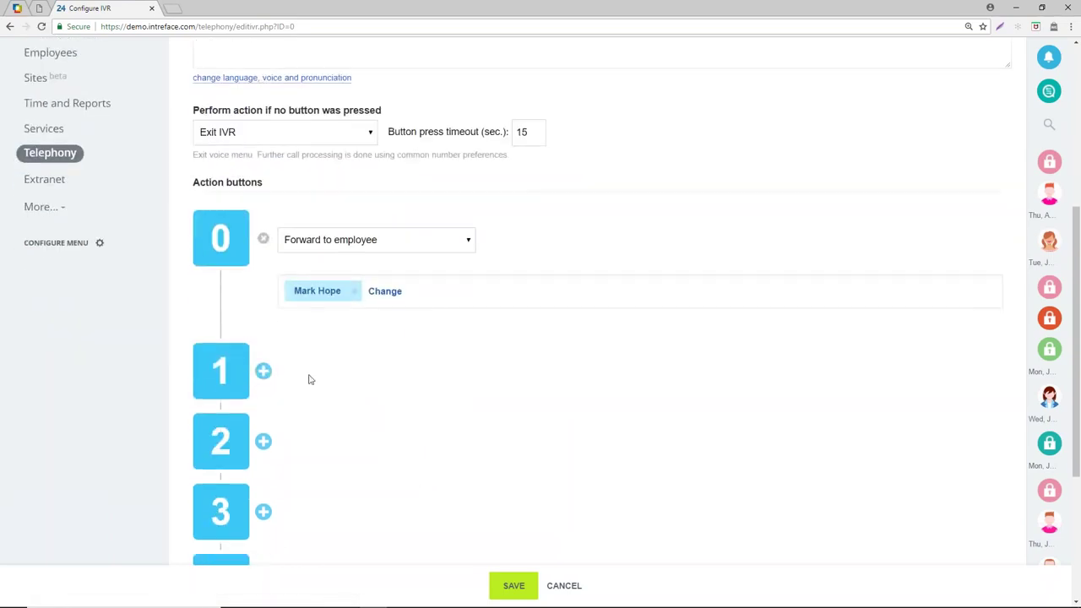
Set the IVR menu's action button 1 to Forward to queue group, using the default group for the rented number
{"action": "left_click", "coordinate": [265, 374]}
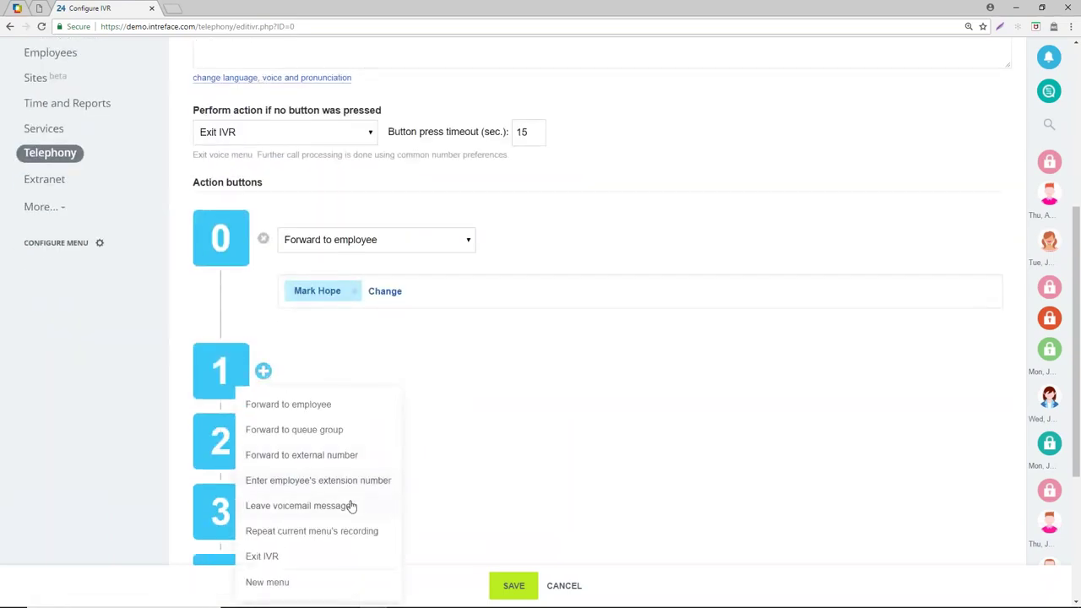
{"action": "left_click", "coordinate": [336, 431]}
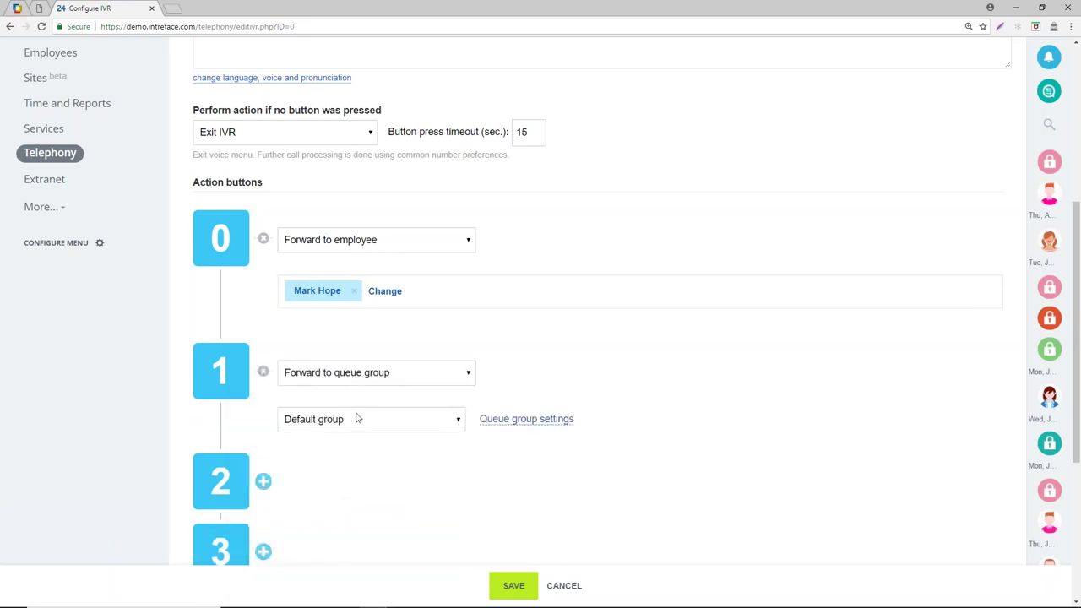
{"action": "left_click", "coordinate": [357, 420]}
{"action": "left_click", "coordinate": [367, 478]}
Set action button 2 to Leave voicemail message and pick an employee as the message recipient
{"action": "scroll", "coordinate": [583, 452], "scroll_direction": "down", "scroll_amount": 2}
{"action": "left_click", "coordinate": [264, 370]}
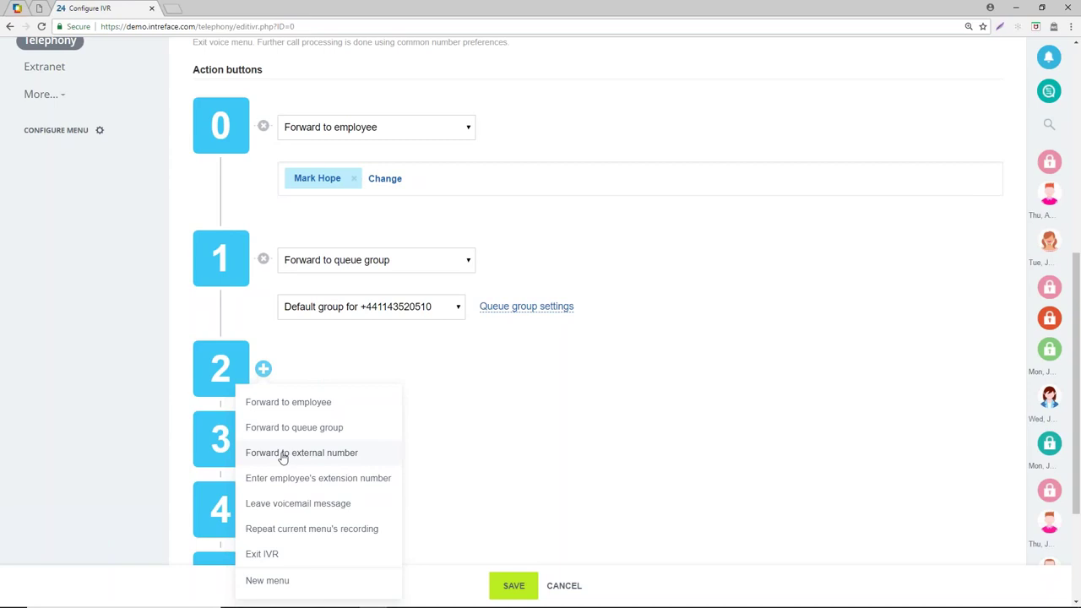
{"action": "left_click", "coordinate": [294, 504]}
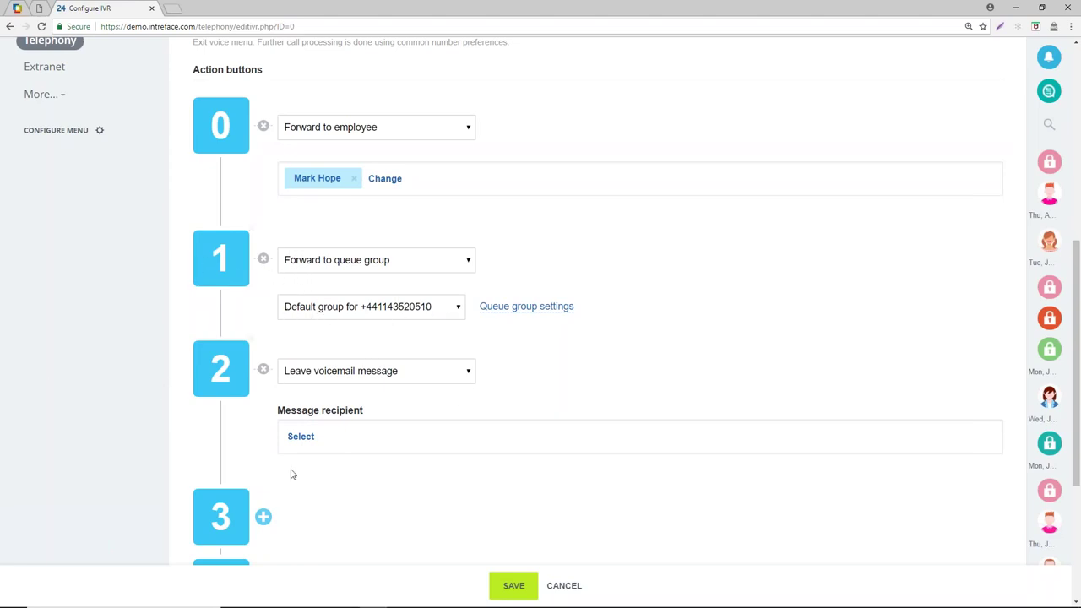
{"action": "left_click", "coordinate": [297, 439]}
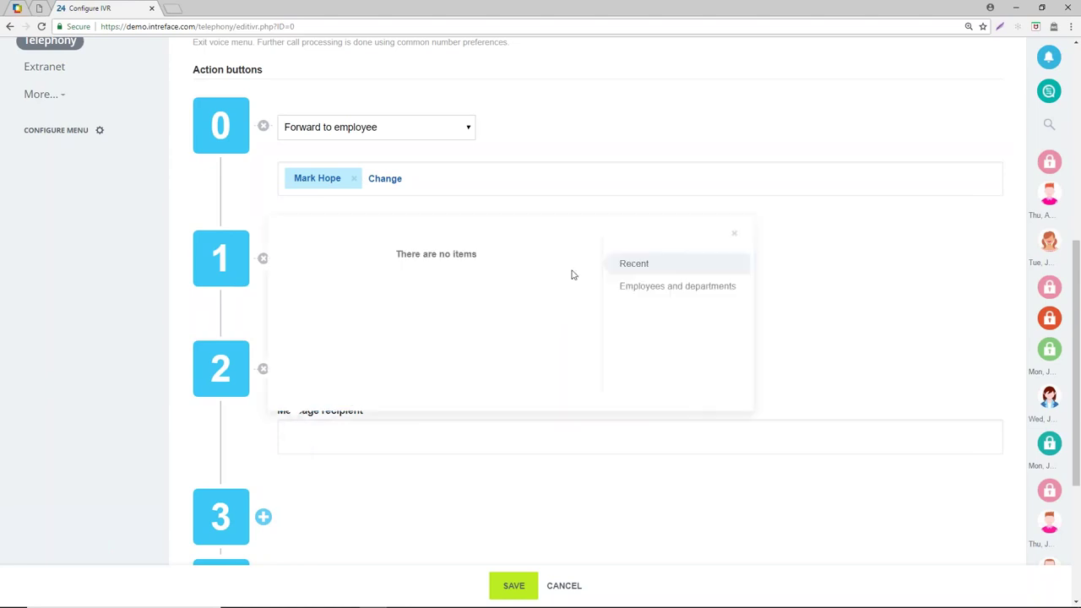
{"action": "left_click", "coordinate": [673, 287]}
{"action": "left_click", "coordinate": [343, 313]}
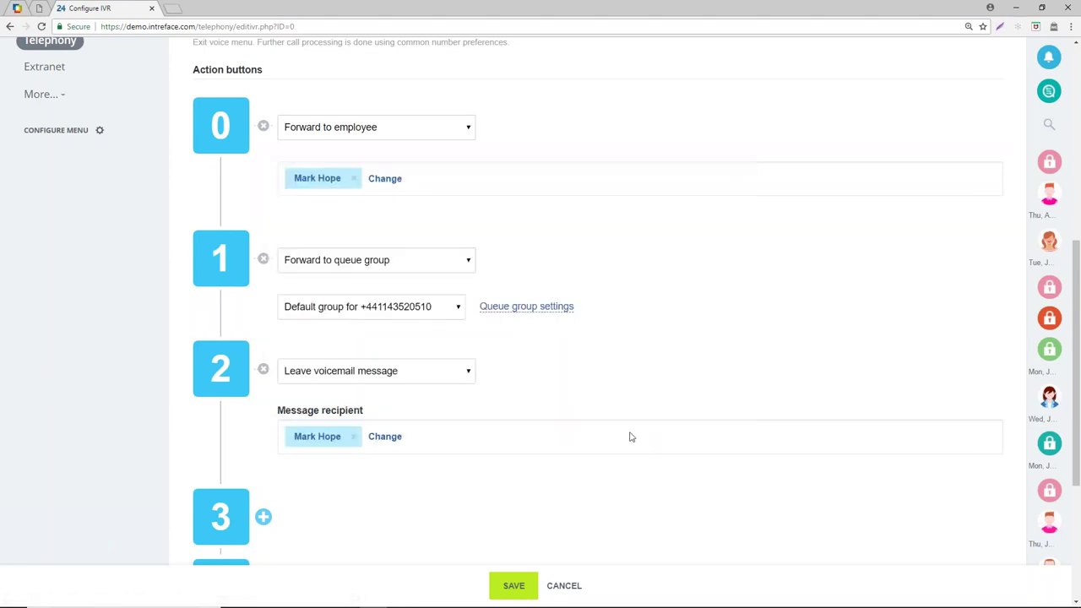
Review the new IVR menu's name, text to speak and no-button action fields, and discard the menu without saving
{"action": "scroll", "coordinate": [629, 436], "scroll_direction": "up", "scroll_amount": 5}
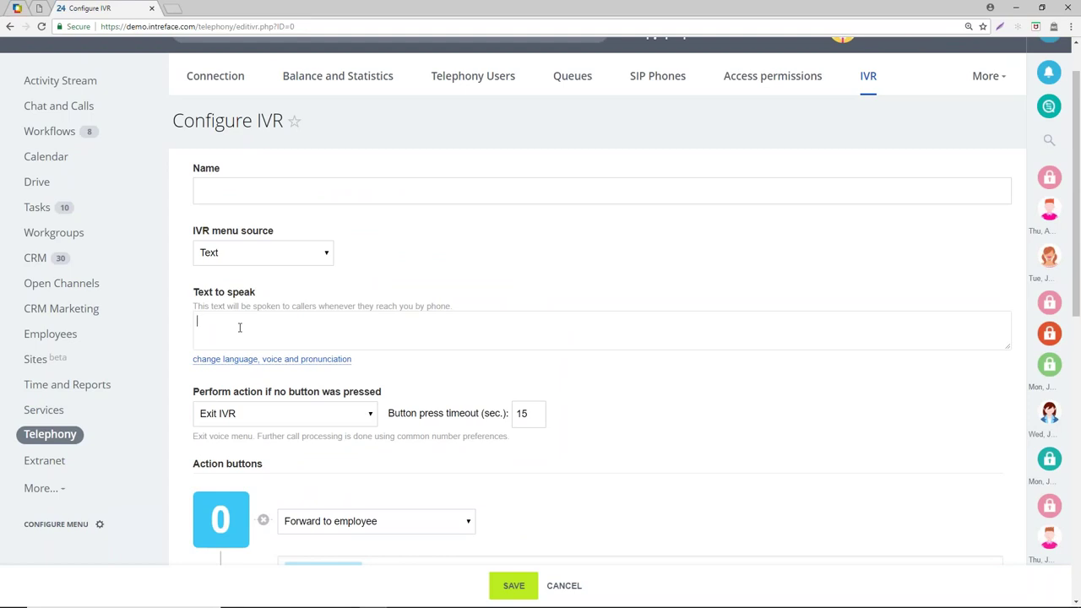
{"action": "scroll", "coordinate": [240, 328], "scroll_direction": "down", "scroll_amount": 2}
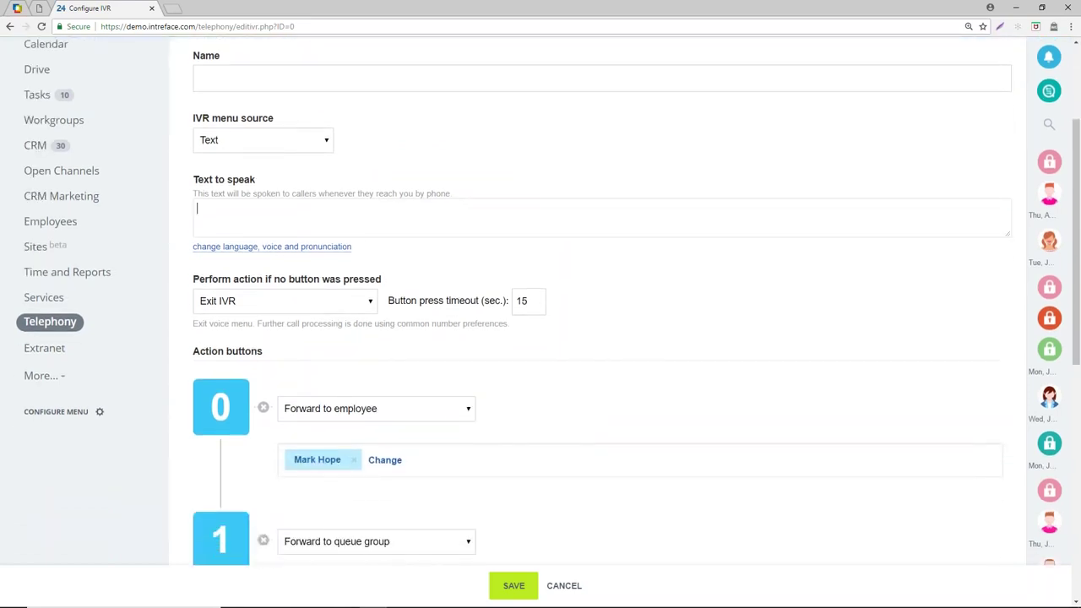
{"action": "scroll", "coordinate": [239, 329], "scroll_direction": "up", "scroll_amount": 1}
{"action": "left_click", "coordinate": [198, 265]}
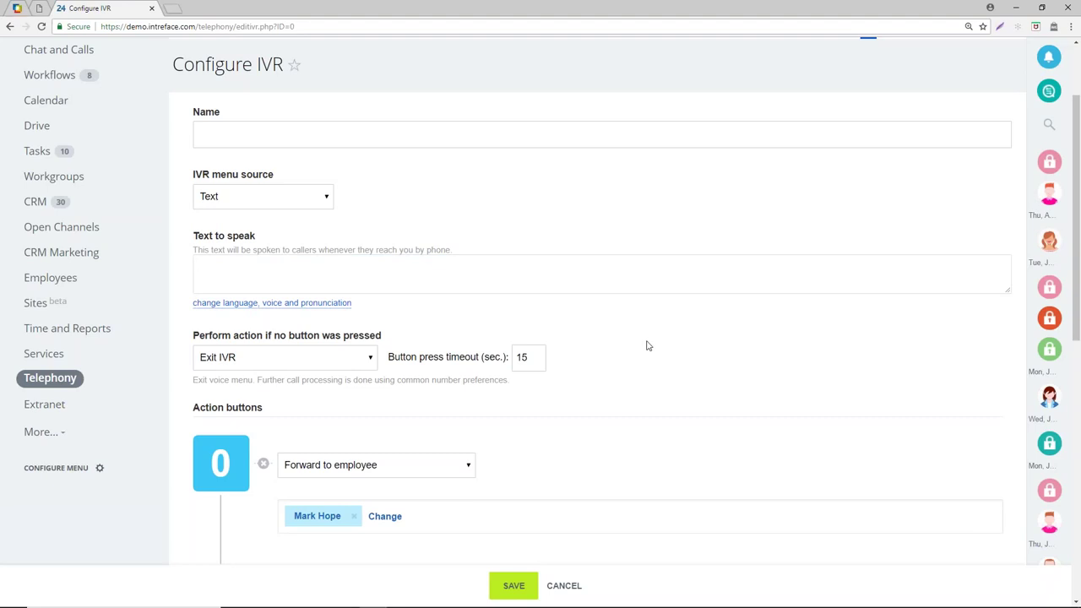
{"action": "left_click", "coordinate": [569, 585]}
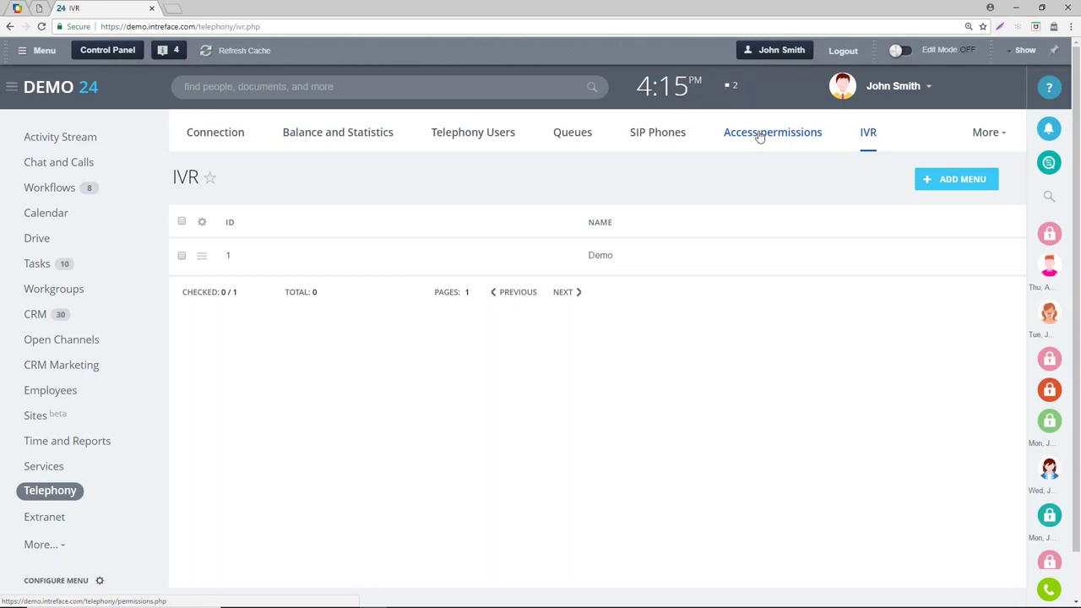
Open the rented phone number's settings from the connection options and enable Use IVR menu with the Demo menu
{"action": "left_click", "coordinate": [234, 133]}
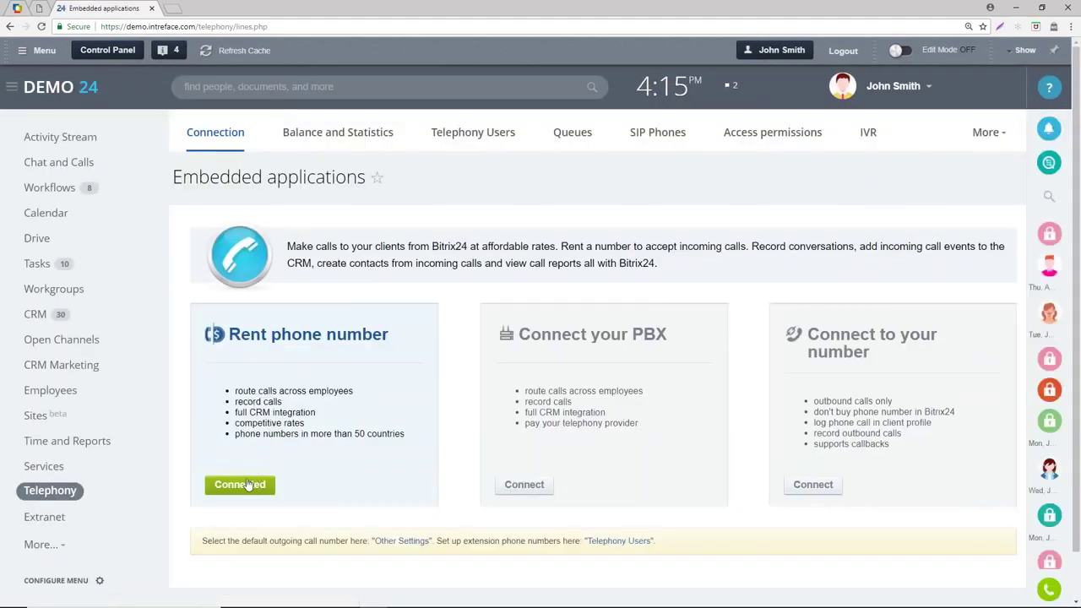
{"action": "left_click", "coordinate": [245, 483]}
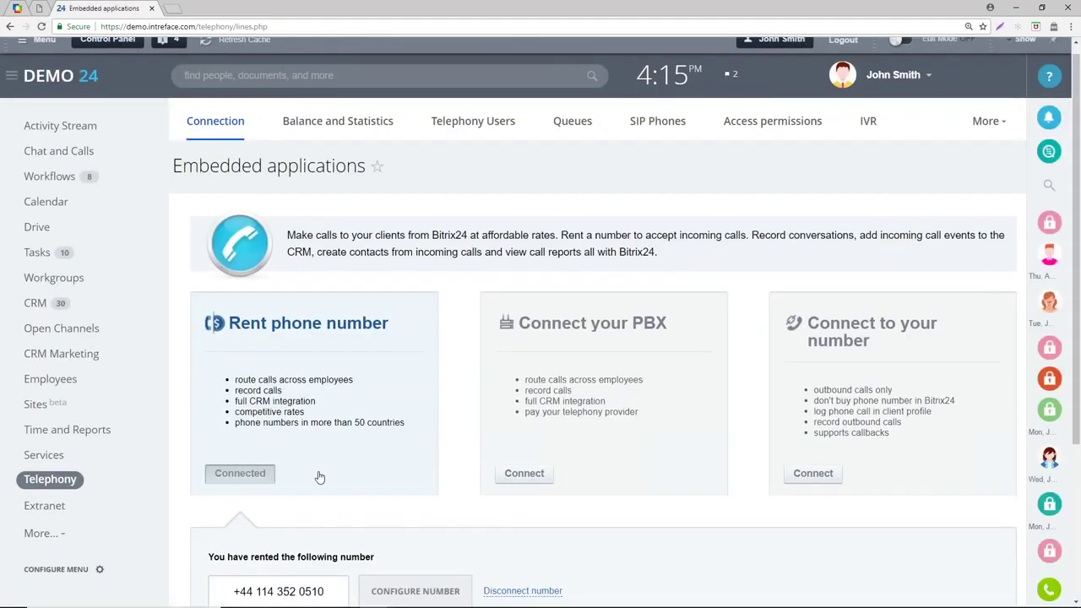
{"action": "scroll", "coordinate": [319, 477], "scroll_direction": "down", "scroll_amount": 1}
{"action": "left_click", "coordinate": [453, 497]}
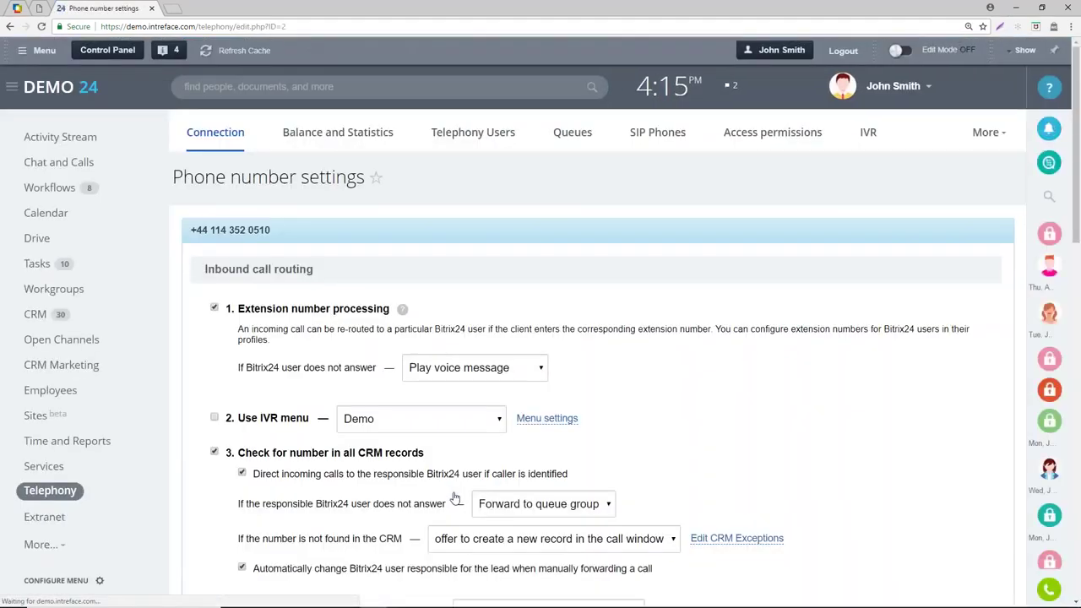
{"action": "scroll", "coordinate": [546, 417], "scroll_direction": "down", "scroll_amount": 1}
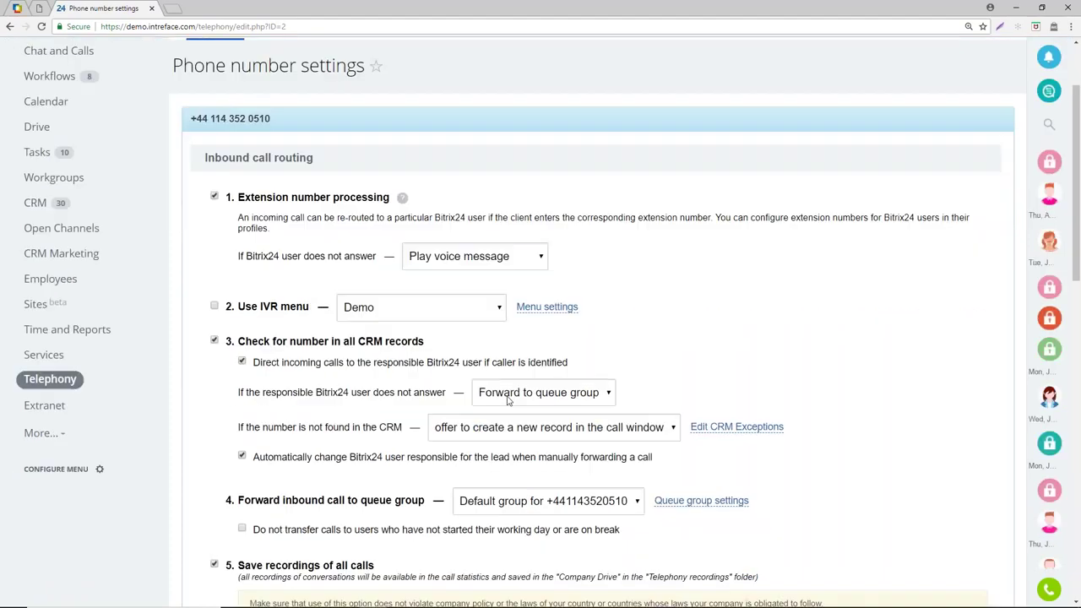
{"action": "left_click", "coordinate": [214, 306]}
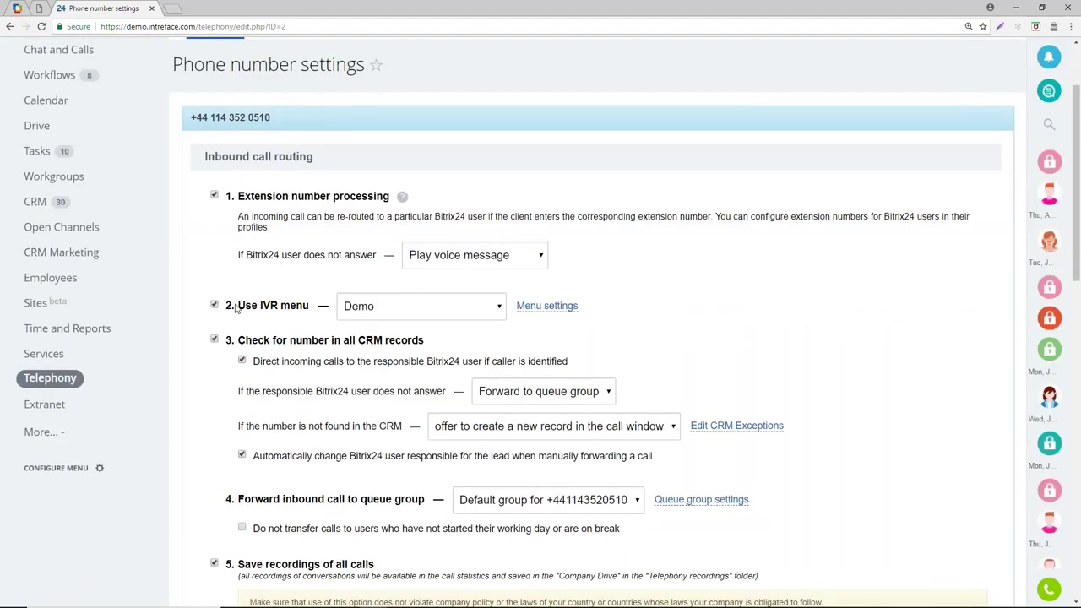
{"action": "left_click", "coordinate": [389, 308]}
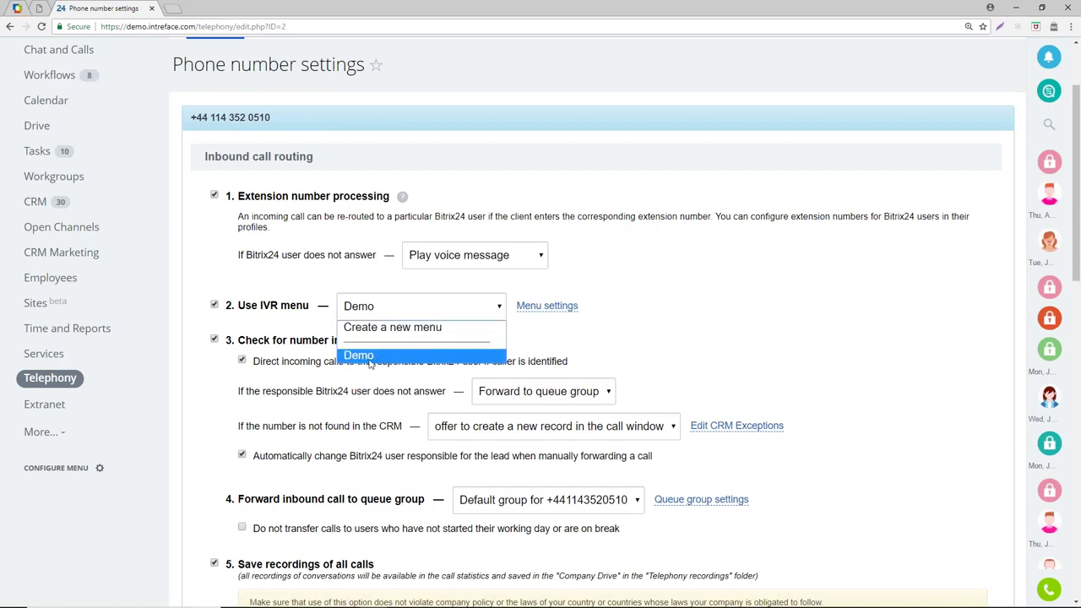
{"action": "left_click", "coordinate": [472, 349]}
Look through the number's remaining routing, recording and greeting settings, and return to the connection options without saving
{"action": "scroll", "coordinate": [325, 338], "scroll_direction": "down", "scroll_amount": 3}
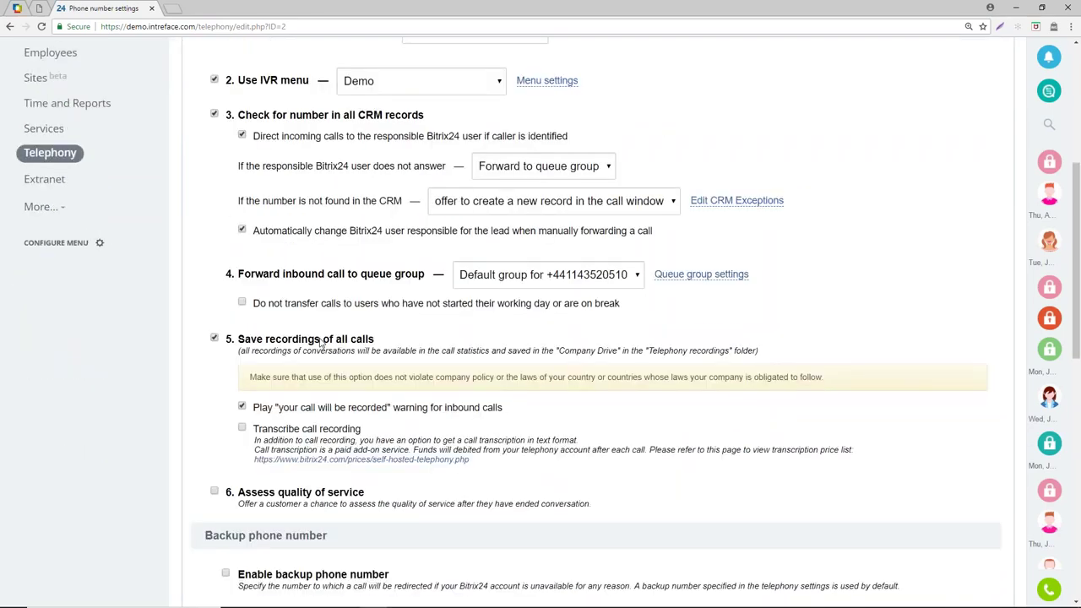
{"action": "scroll", "coordinate": [321, 341], "scroll_direction": "down", "scroll_amount": 8}
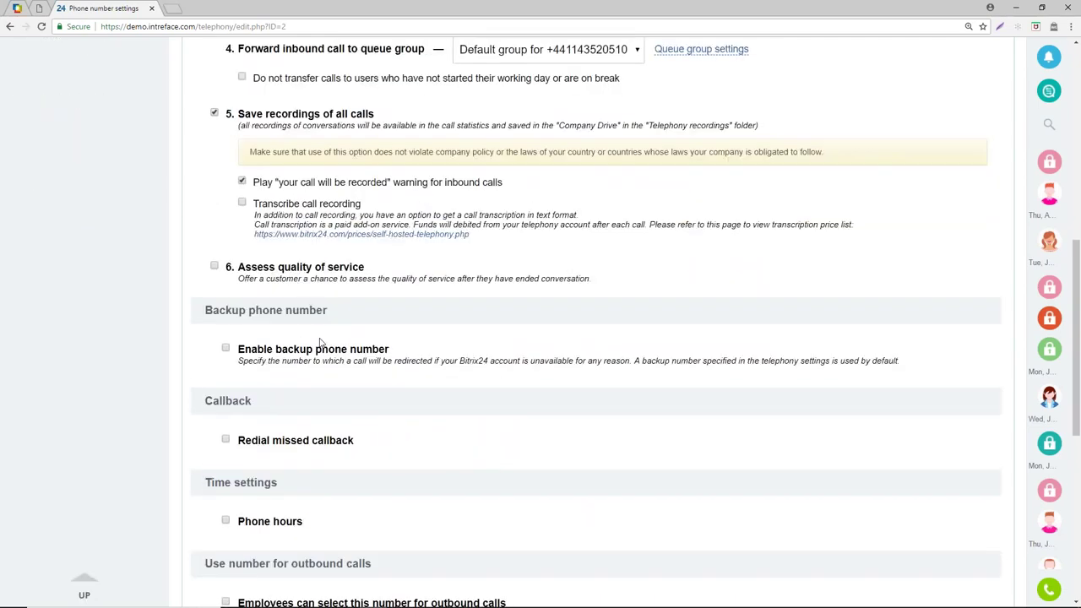
{"action": "scroll", "coordinate": [362, 473], "scroll_direction": "down", "scroll_amount": 2}
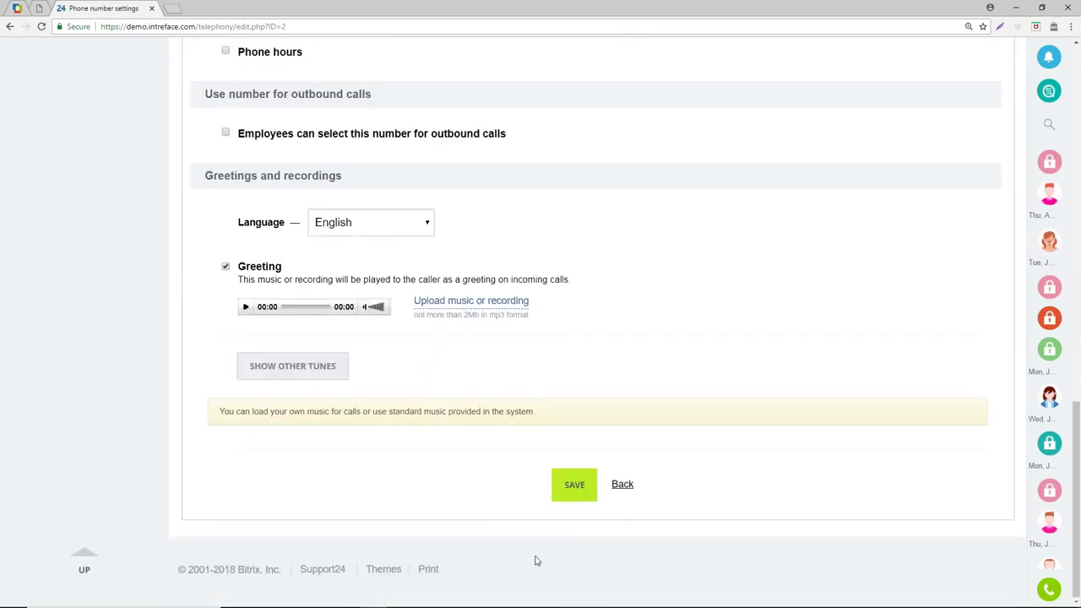
{"action": "left_click", "coordinate": [624, 488]}
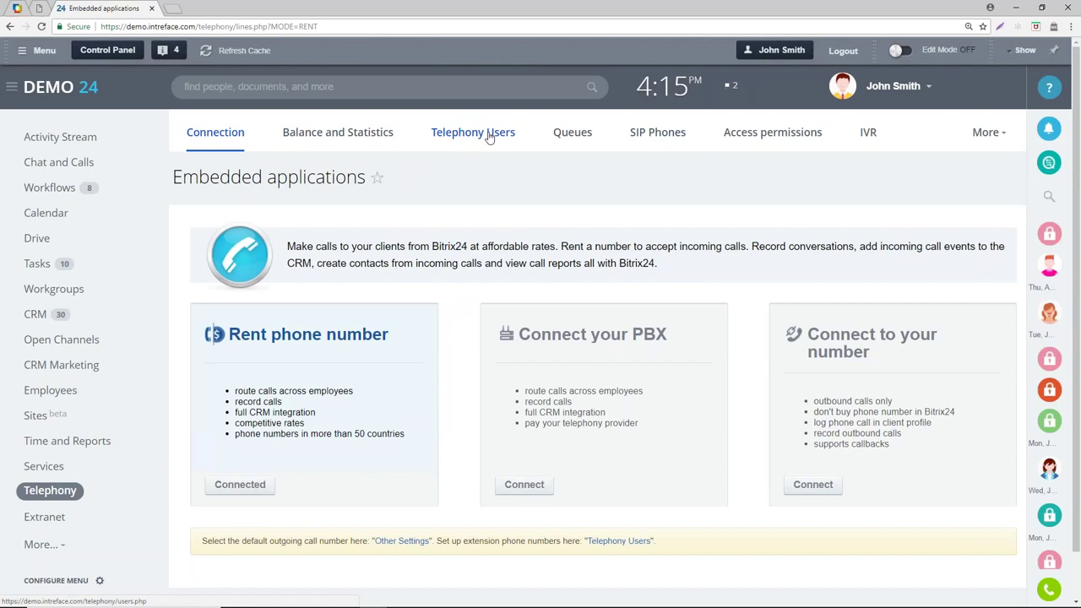
View the account balance, recurring payments and call expenses in Balance and Statistics
{"action": "left_click", "coordinate": [778, 135]}
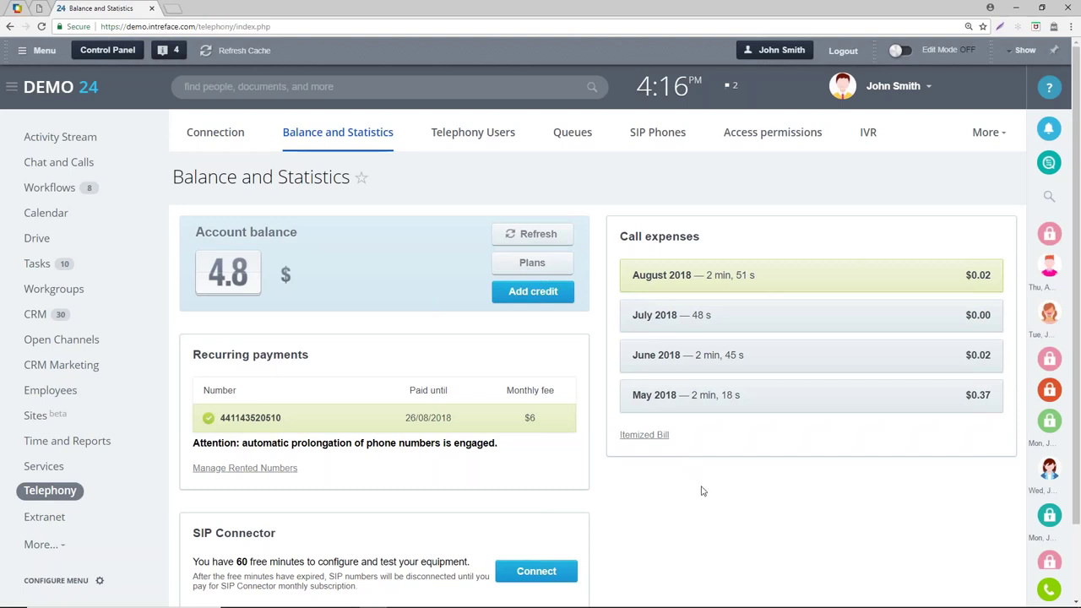
{"action": "scroll", "coordinate": [702, 491], "scroll_direction": "down", "scroll_amount": 1}
{"action": "scroll", "coordinate": [702, 491], "scroll_direction": "up", "scroll_amount": 1}
View the telephony access permissions, checking the role assigned to the Management department and its subdepartments
{"action": "left_click", "coordinate": [767, 135]}
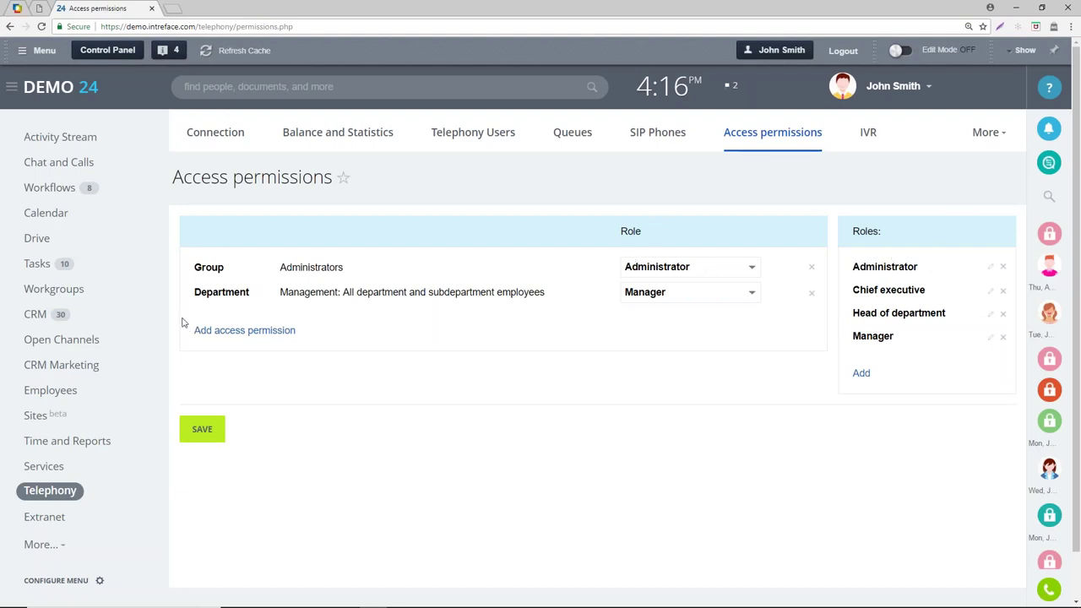
{"action": "left_click_drag", "start_coordinate": [558, 295], "coordinate": [241, 304]}
{"action": "left_click", "coordinate": [644, 506]}
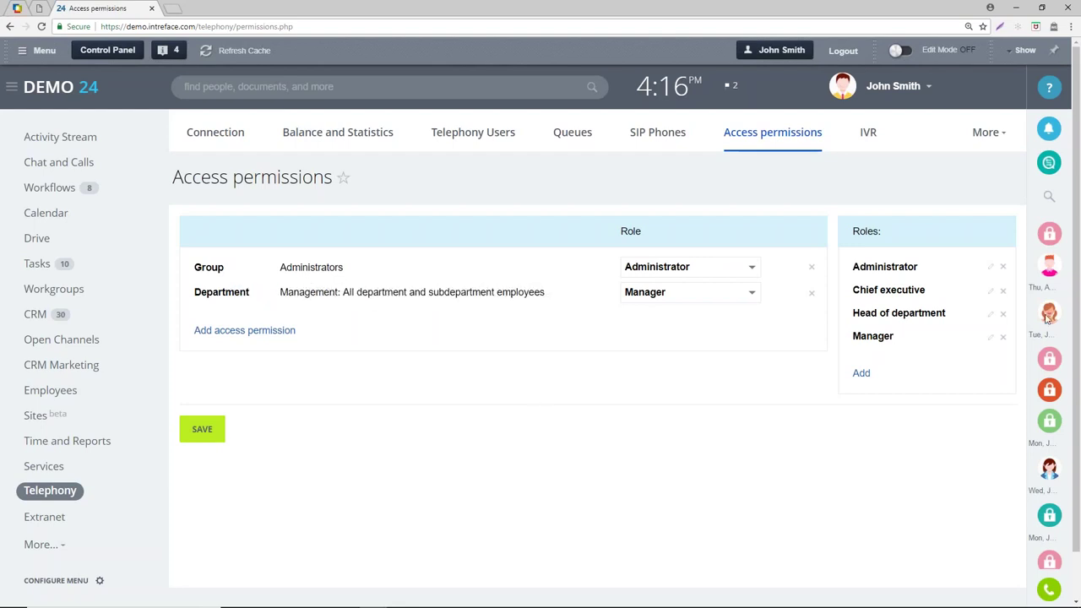
Open the Manager role to view its outbound call permission options, and check the phone dial pad
{"action": "left_click", "coordinate": [993, 339]}
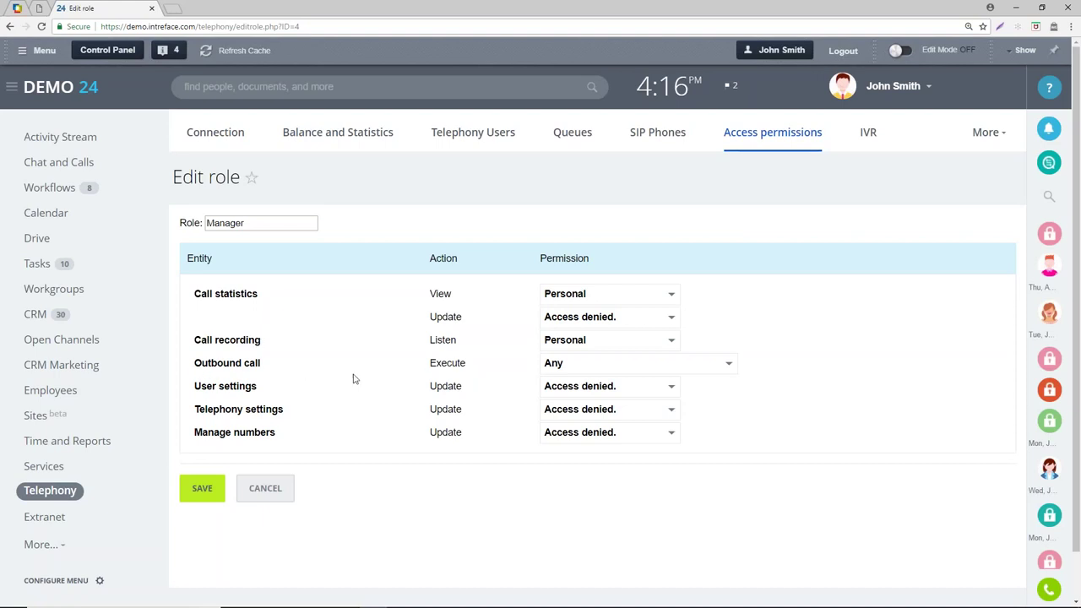
{"action": "left_click", "coordinate": [590, 367]}
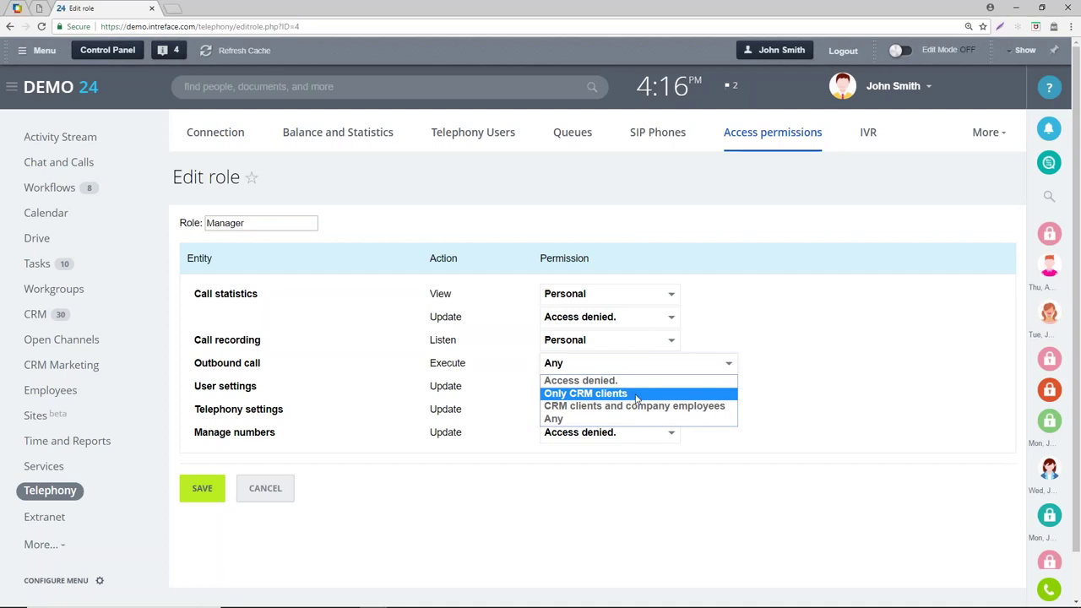
{"action": "left_click", "coordinate": [641, 511]}
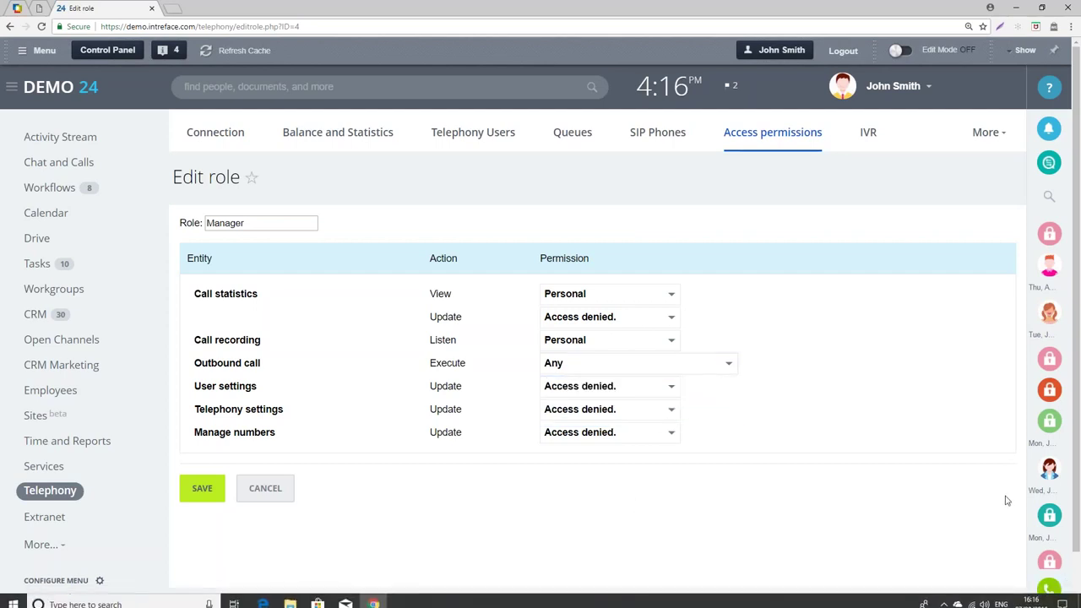
{"action": "left_click", "coordinate": [1049, 589]}
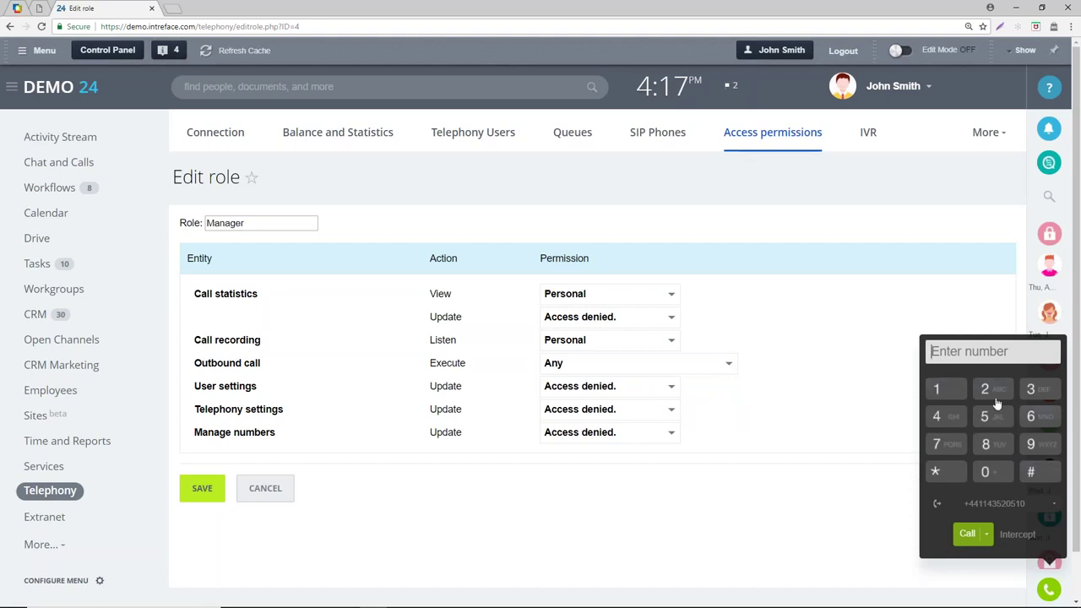
{"action": "left_click", "coordinate": [774, 529]}
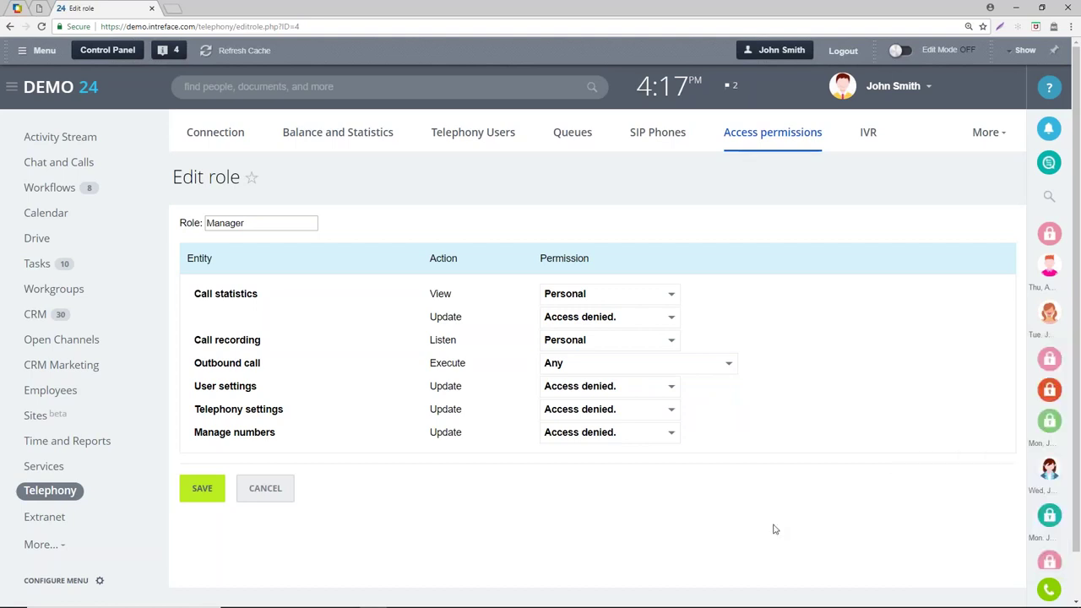
Check the Manager role's outbound call and telephony settings permissions, keeping Any for outbound calls, and leave the role without saving
{"action": "left_click", "coordinate": [610, 372]}
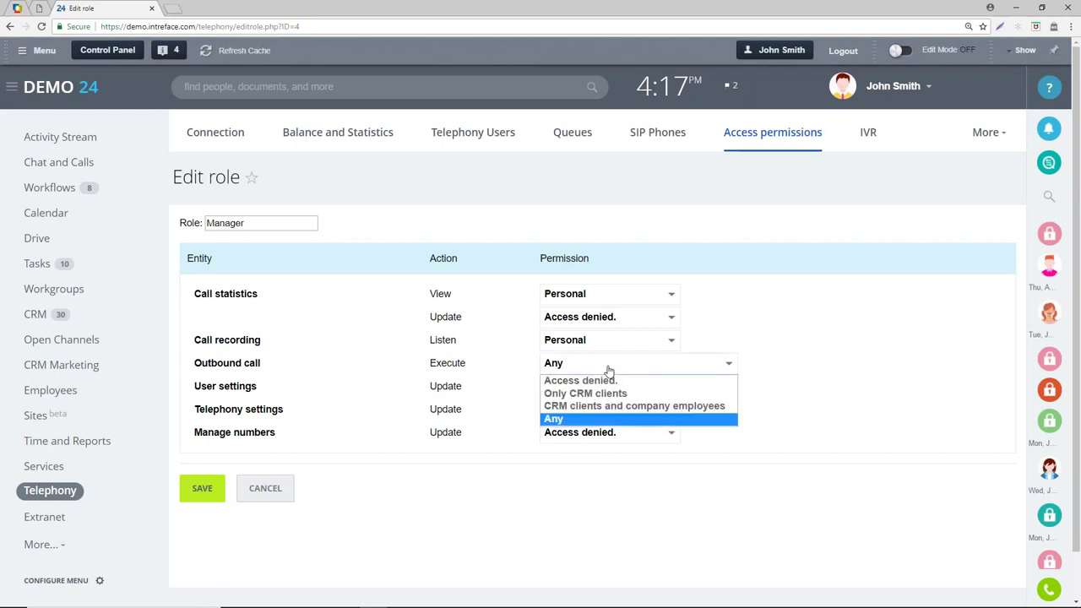
{"action": "left_click", "coordinate": [592, 421]}
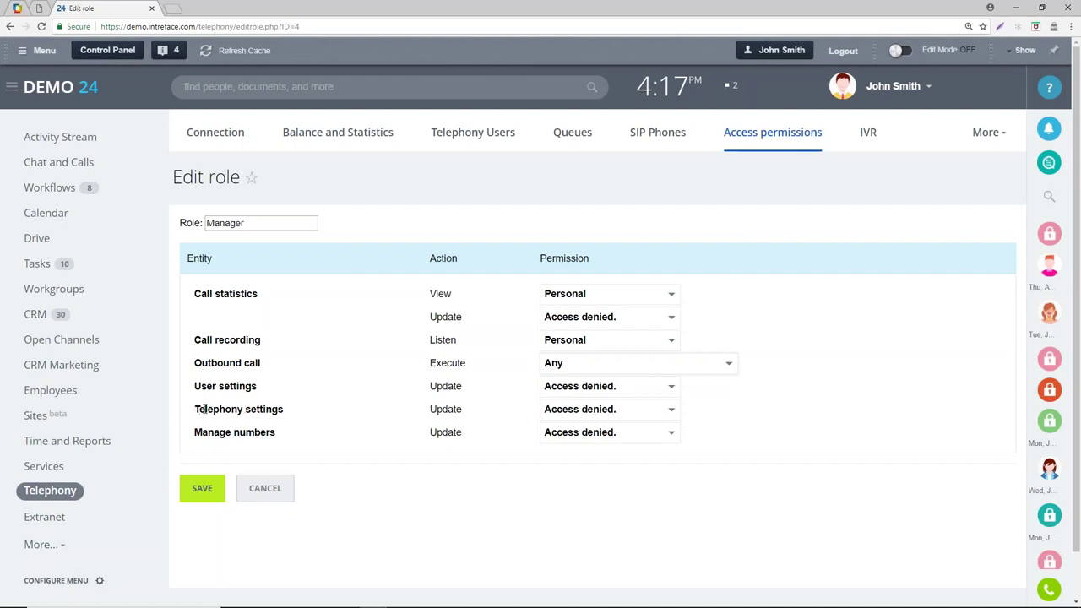
{"action": "left_click", "coordinate": [584, 410]}
{"action": "left_click", "coordinate": [585, 411]}
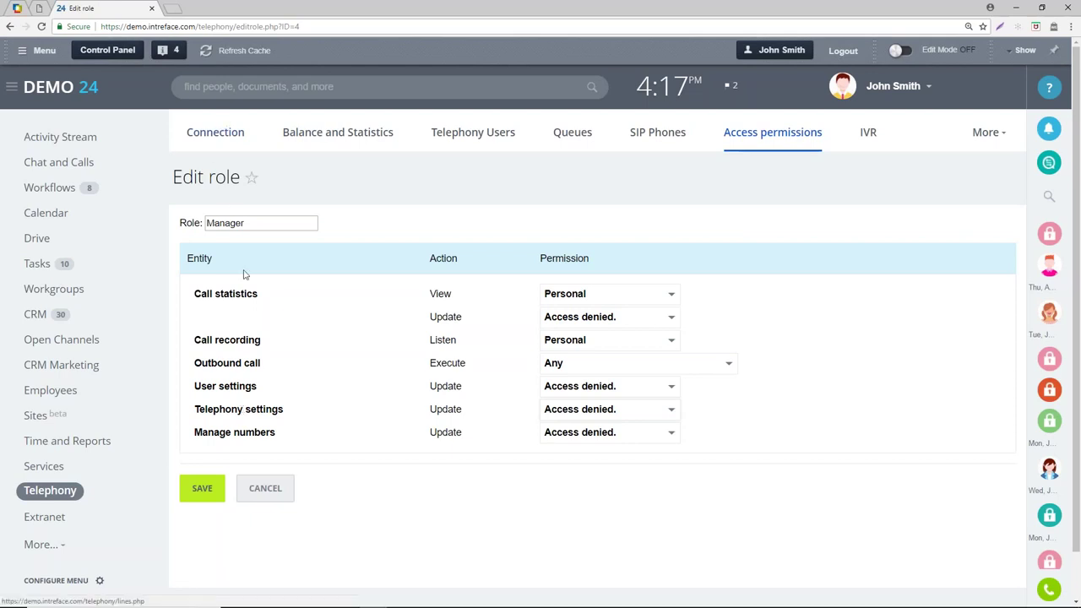
{"action": "left_click", "coordinate": [278, 499]}
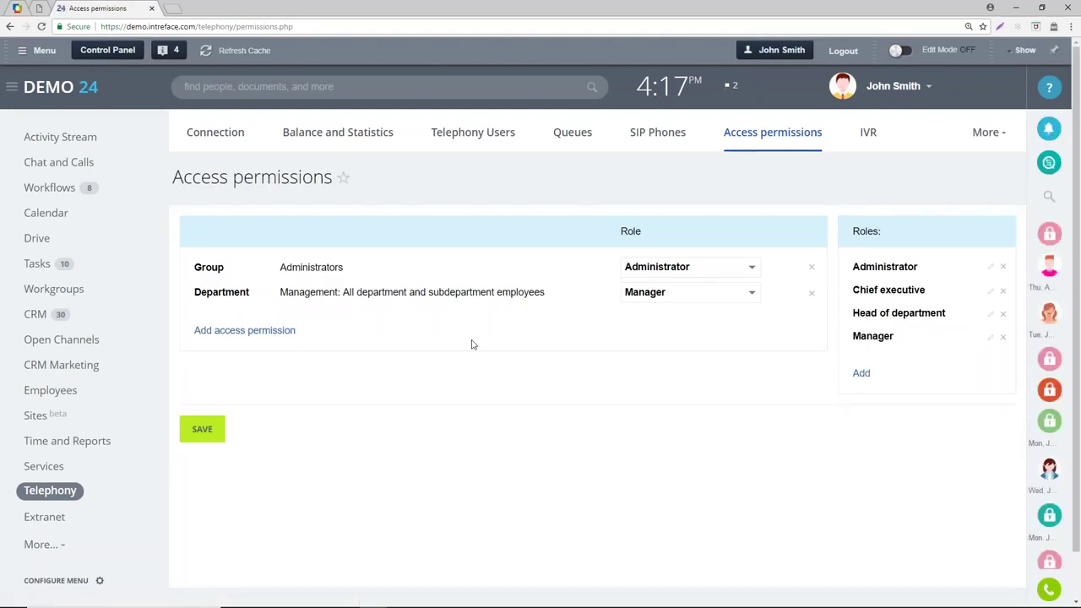
Add a telephony access permission for all employees of the IT department, with the Administrator role
{"action": "left_click", "coordinate": [222, 333]}
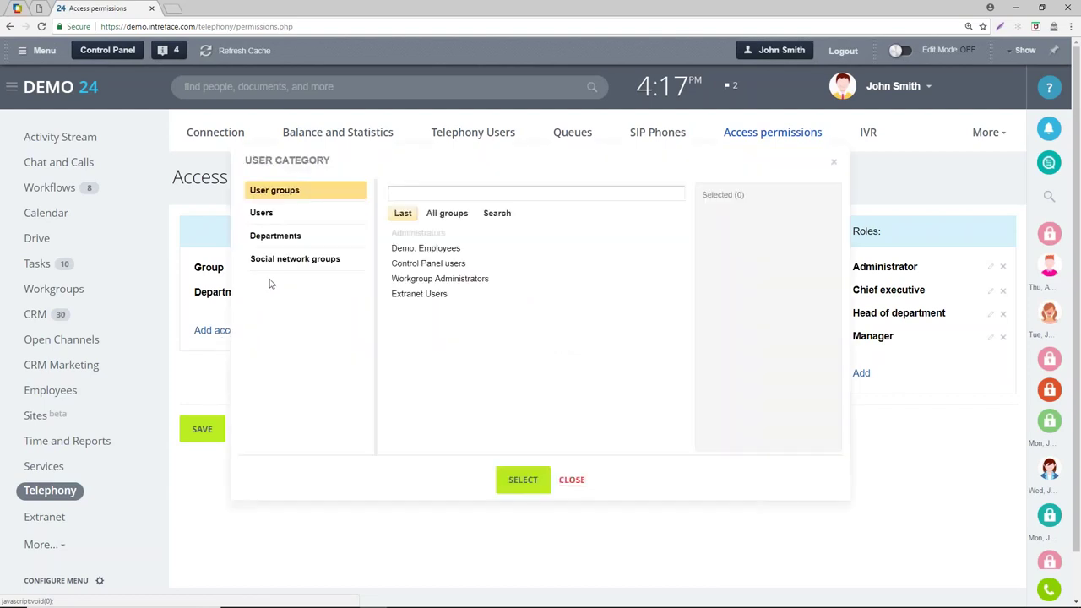
{"action": "left_click", "coordinate": [270, 240]}
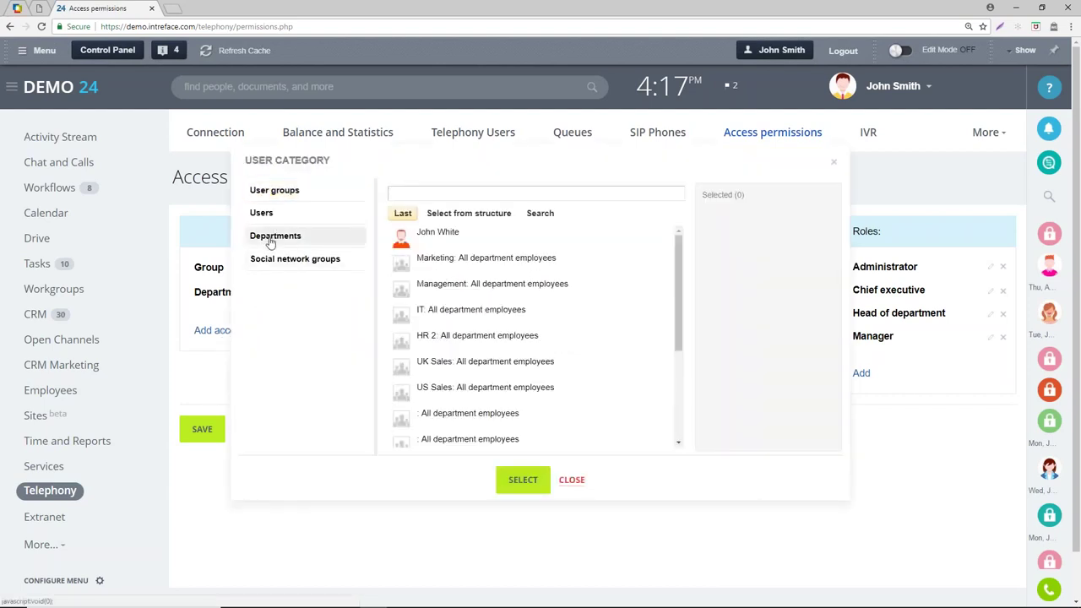
{"action": "left_click", "coordinate": [481, 213]}
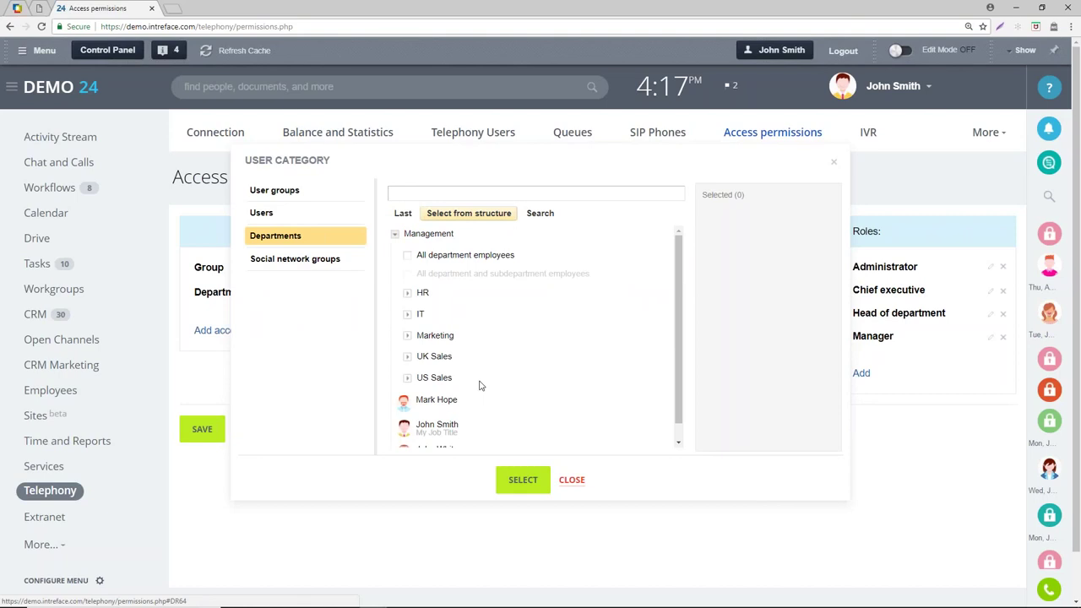
{"action": "left_click", "coordinate": [408, 314]}
{"action": "left_click", "coordinate": [420, 335]}
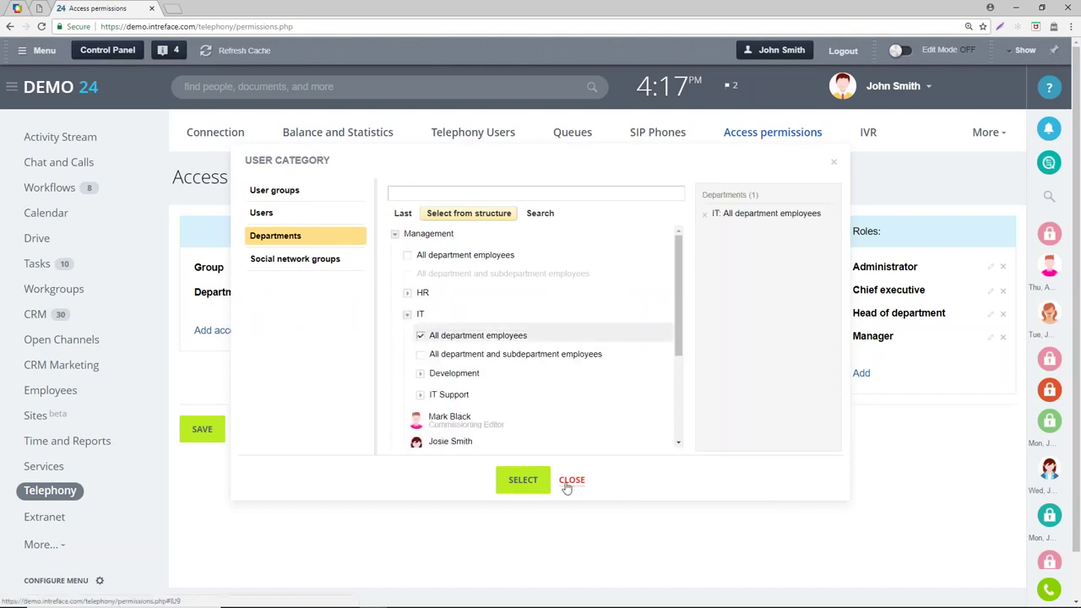
{"action": "left_click", "coordinate": [523, 481]}
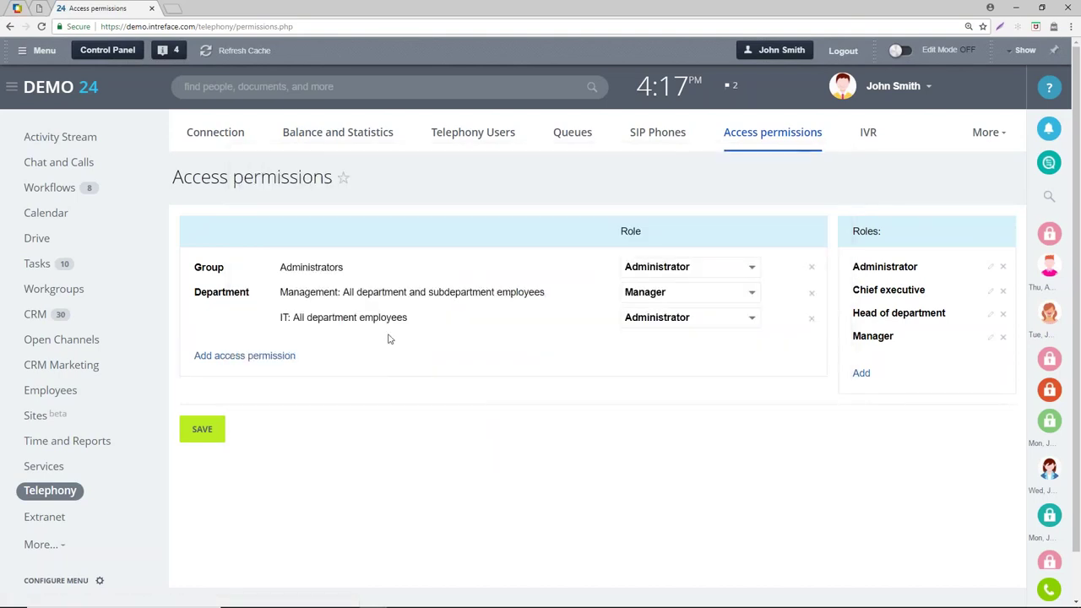
{"action": "left_click", "coordinate": [704, 326]}
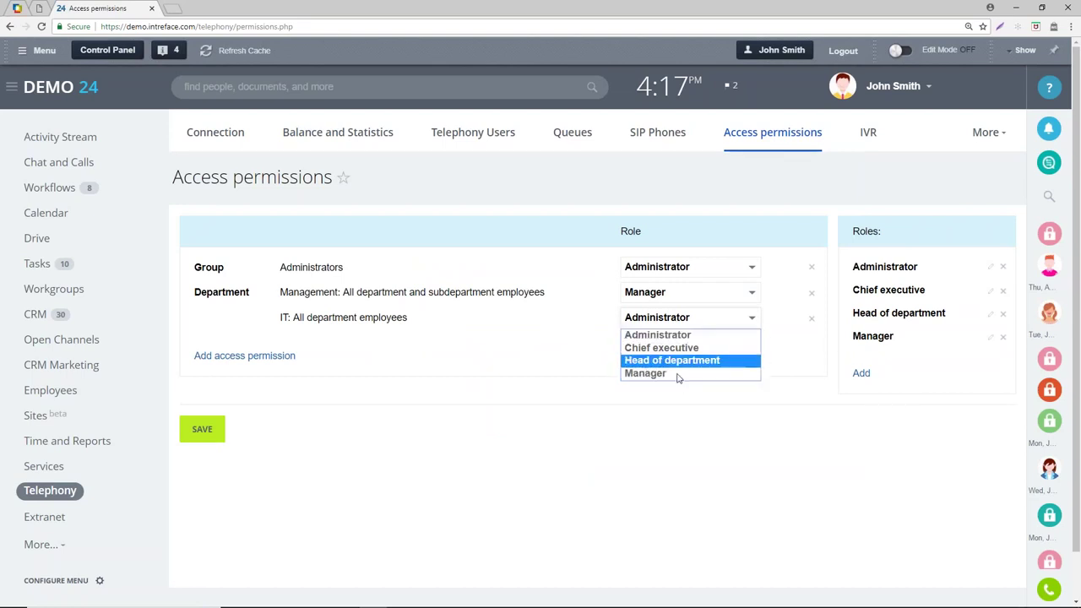
{"action": "left_click", "coordinate": [668, 335]}
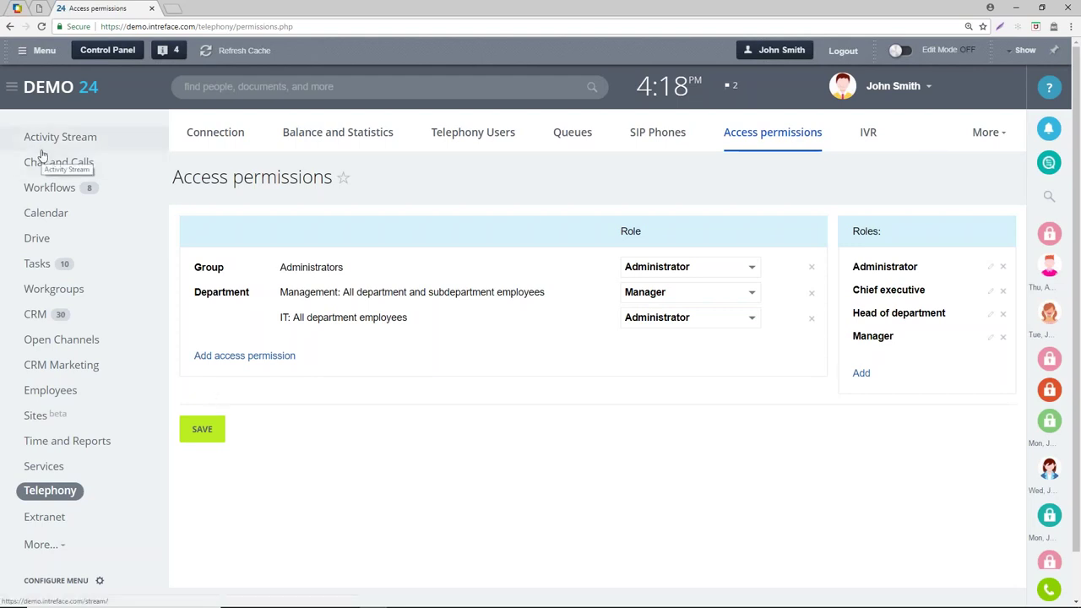
Go to the CRM activities list and answer the incoming call
{"action": "left_click", "coordinate": [35, 314]}
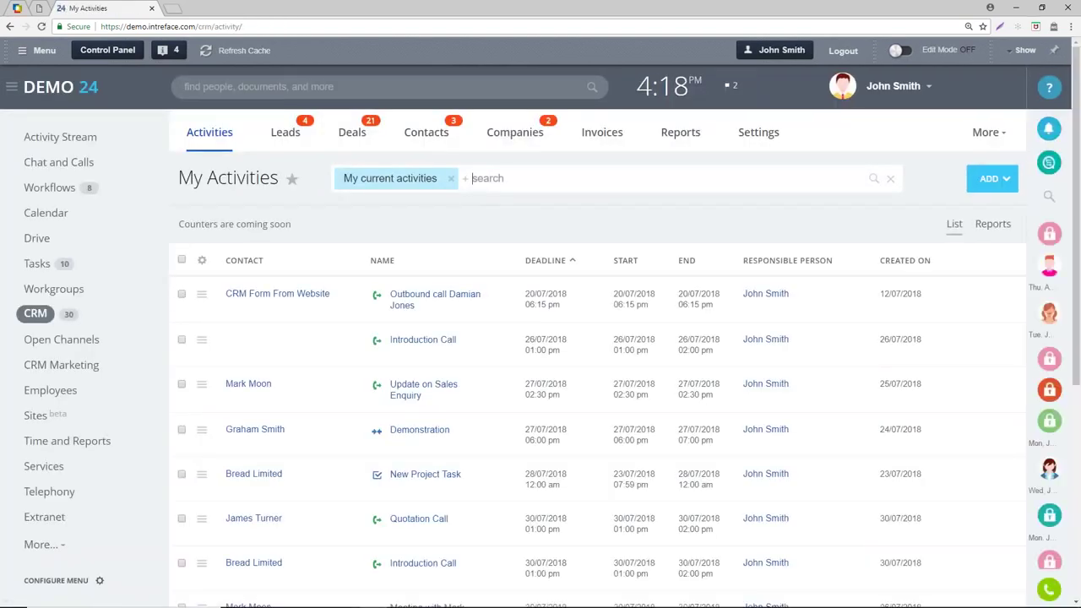
{"action": "left_click", "coordinate": [485, 183]}
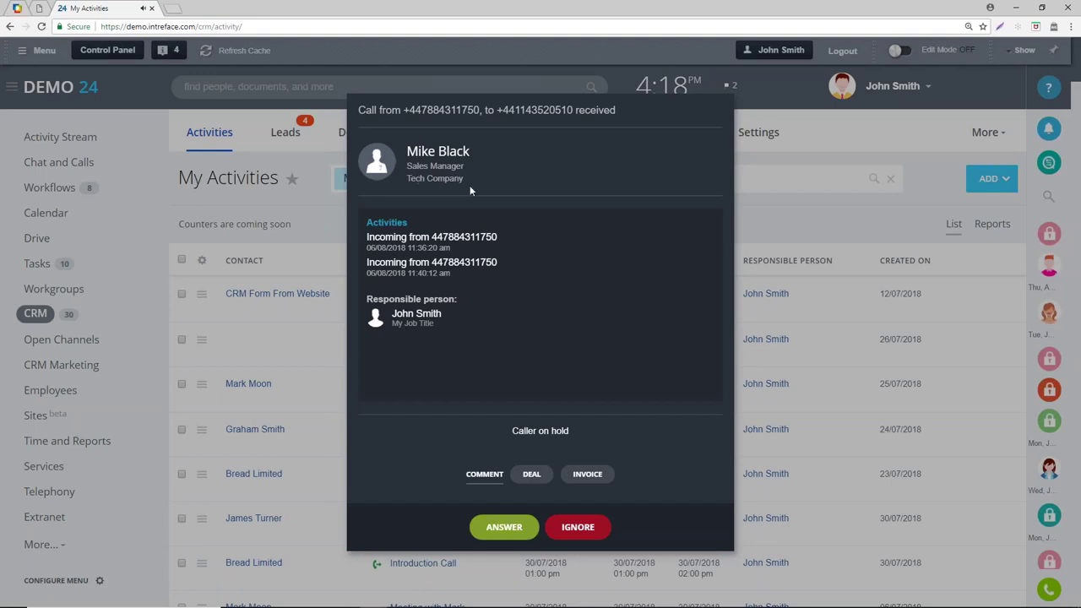
{"action": "left_click", "coordinate": [504, 526]}
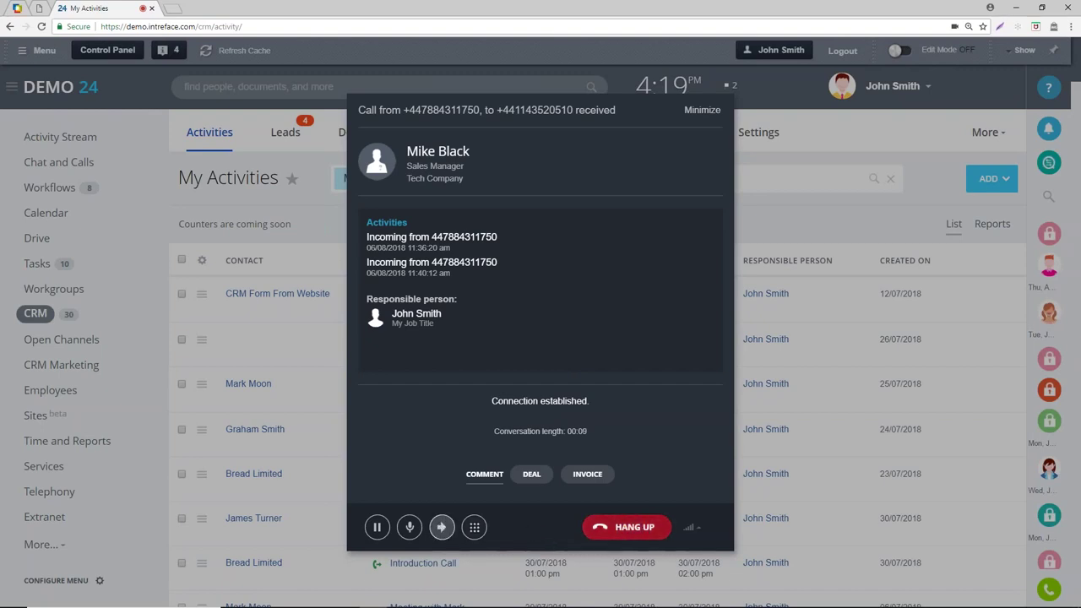
Check the options for redirecting the active call to another user, leave them without redirecting, and hang up
{"action": "left_click", "coordinate": [440, 529]}
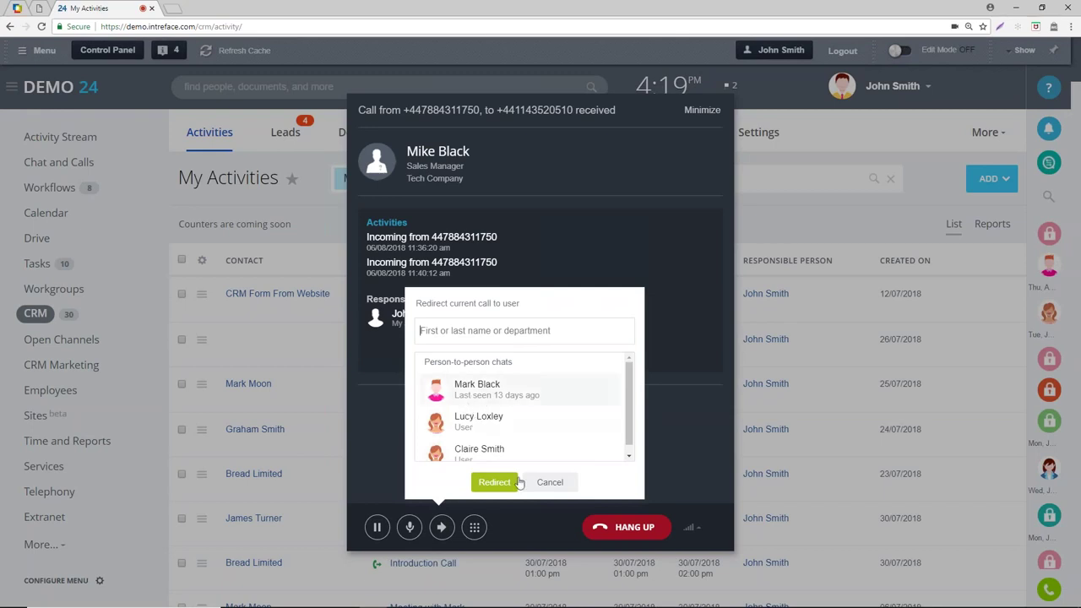
{"action": "left_click", "coordinate": [546, 522]}
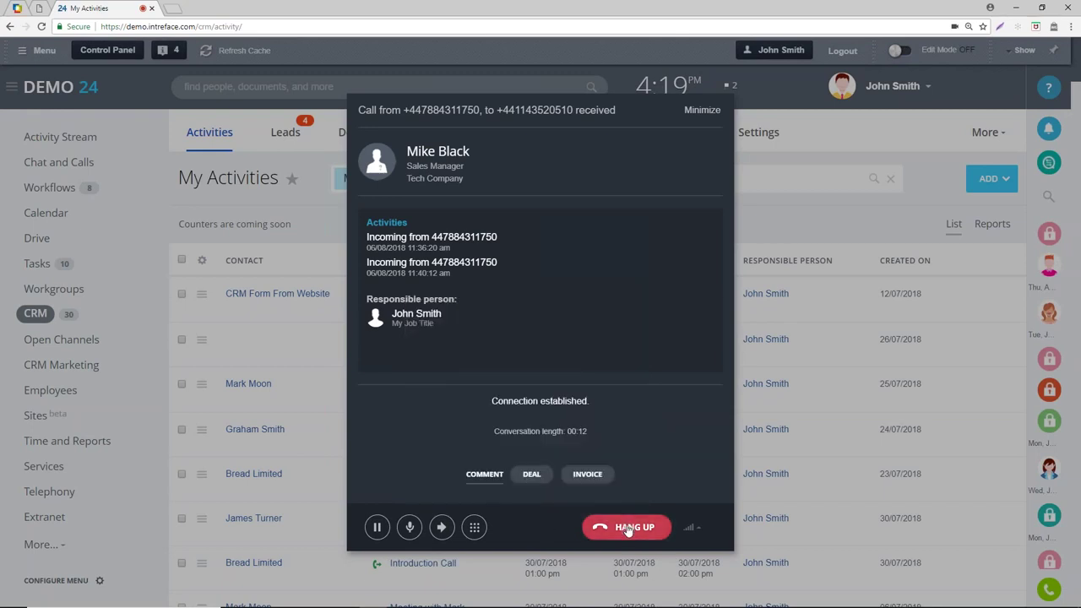
{"action": "left_click", "coordinate": [626, 528]}
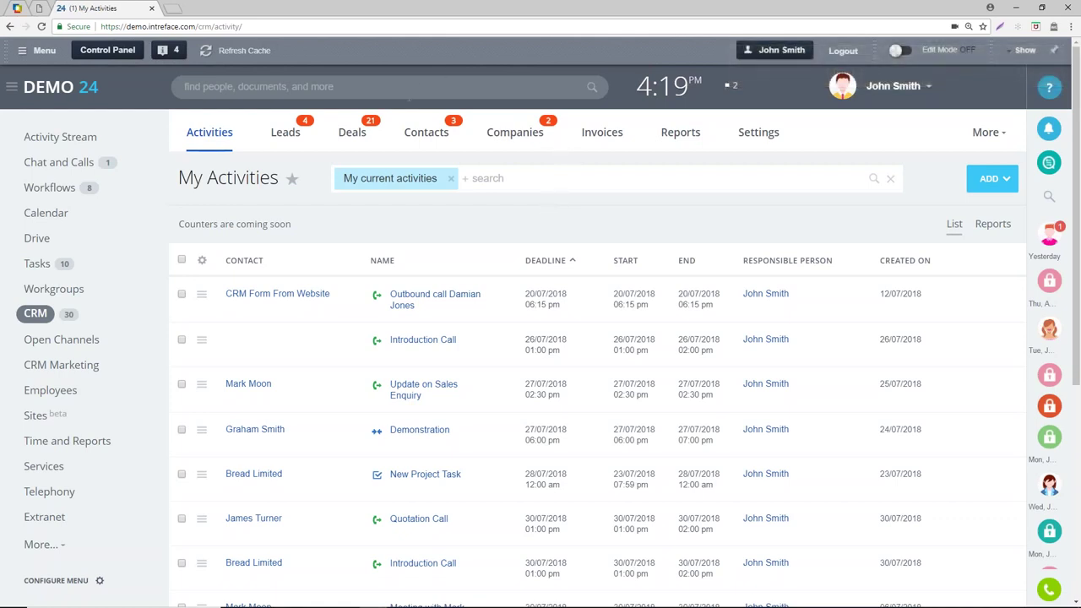
Open the caller's record in the CRM contacts, and play and pause the recording of today's inbound call
{"action": "left_click", "coordinate": [428, 137]}
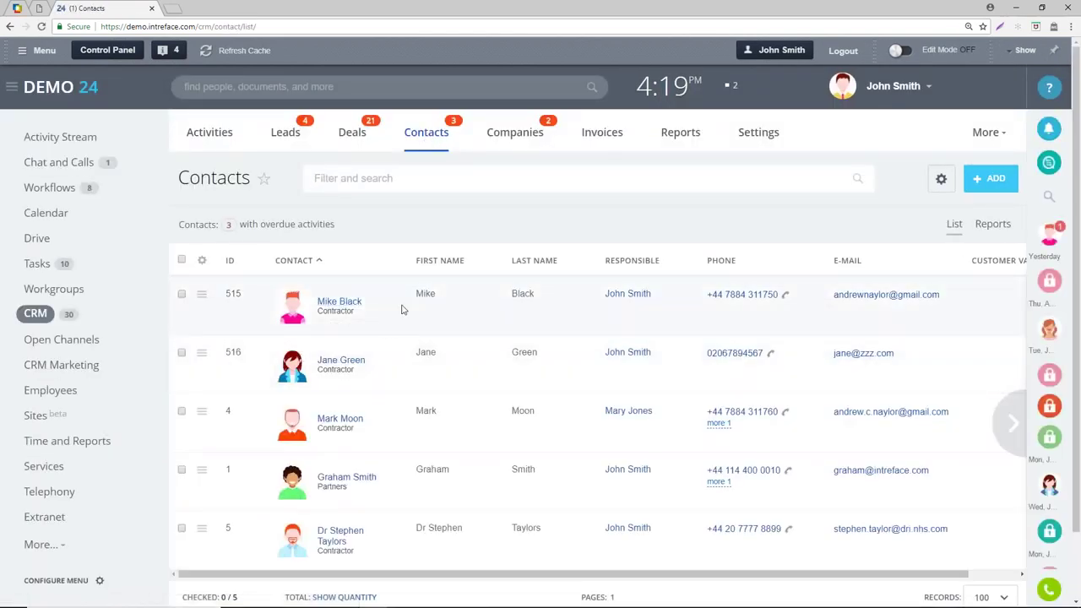
{"action": "left_click", "coordinate": [342, 304]}
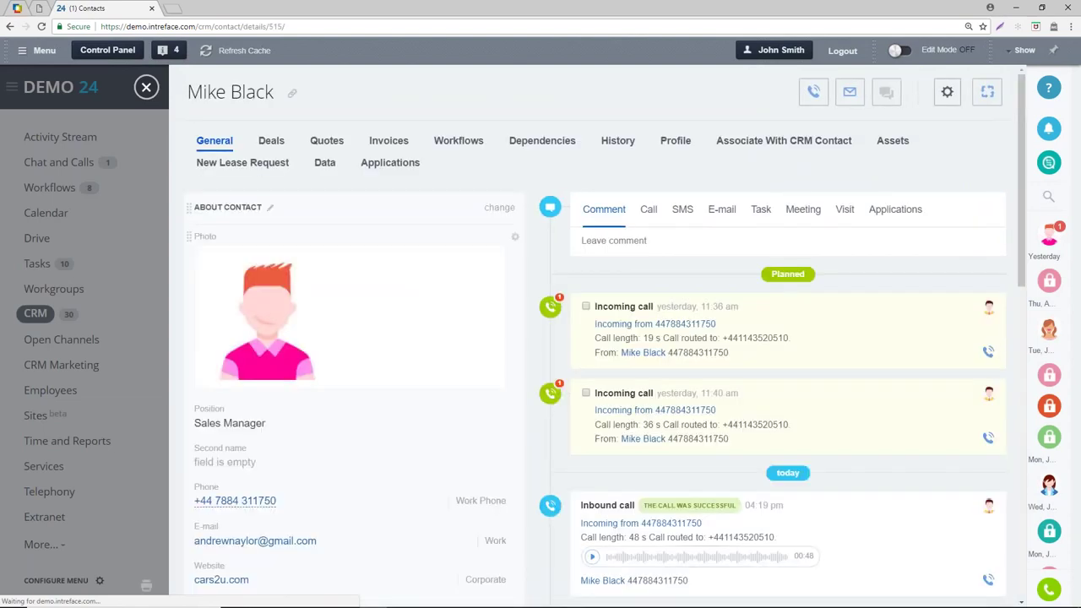
{"action": "scroll", "coordinate": [448, 324], "scroll_direction": "down", "scroll_amount": 2}
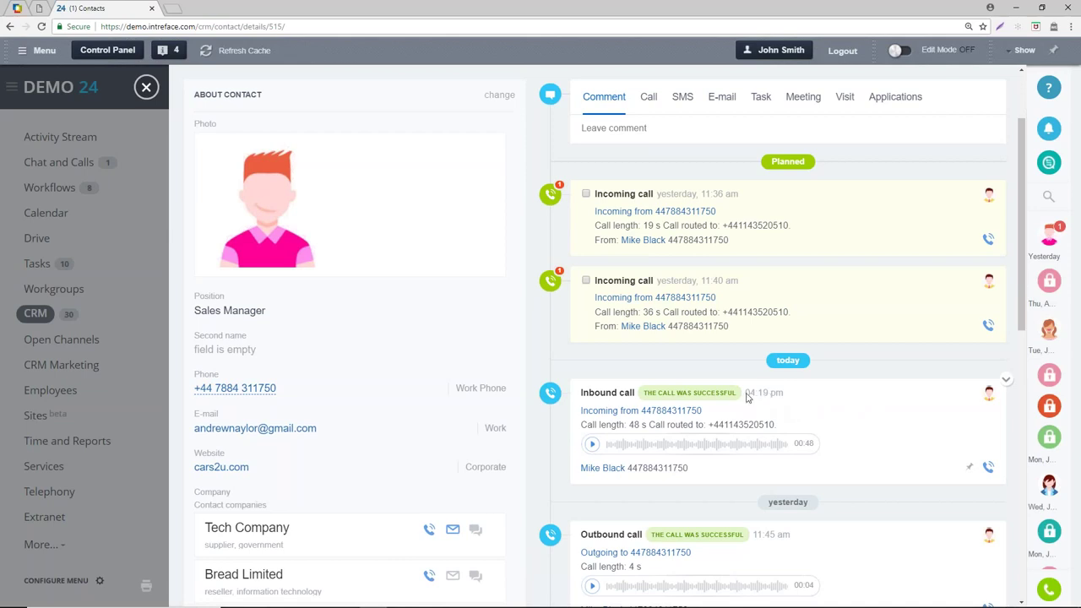
{"action": "left_click", "coordinate": [592, 446]}
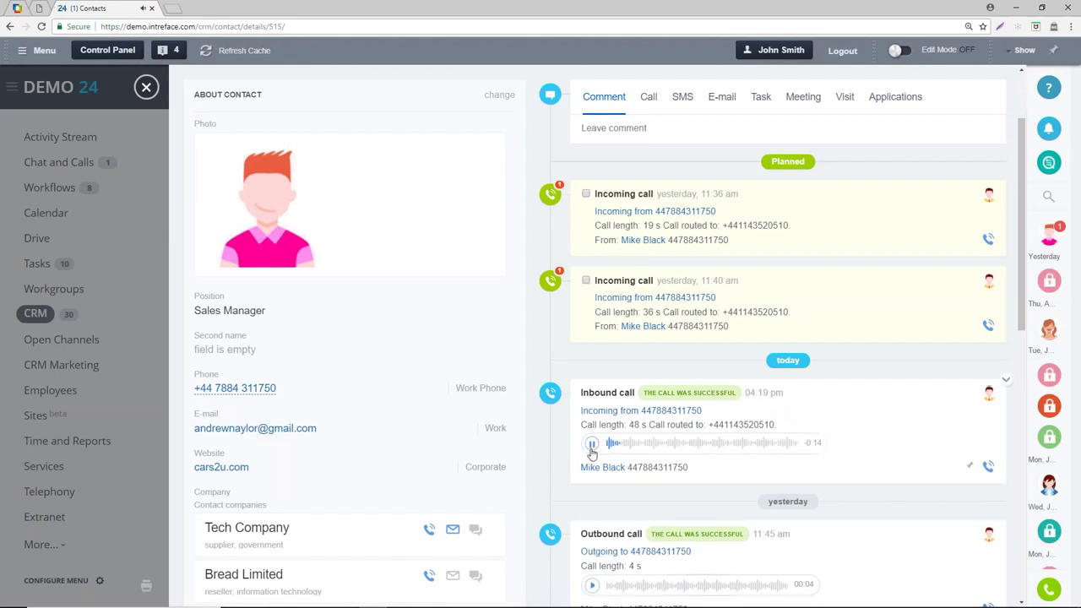
{"action": "left_click", "coordinate": [591, 443]}
Examine the contact's planned and past calls in the timeline, along with the phone, e-mail and company details
{"action": "scroll", "coordinate": [662, 405], "scroll_direction": "up", "scroll_amount": 2}
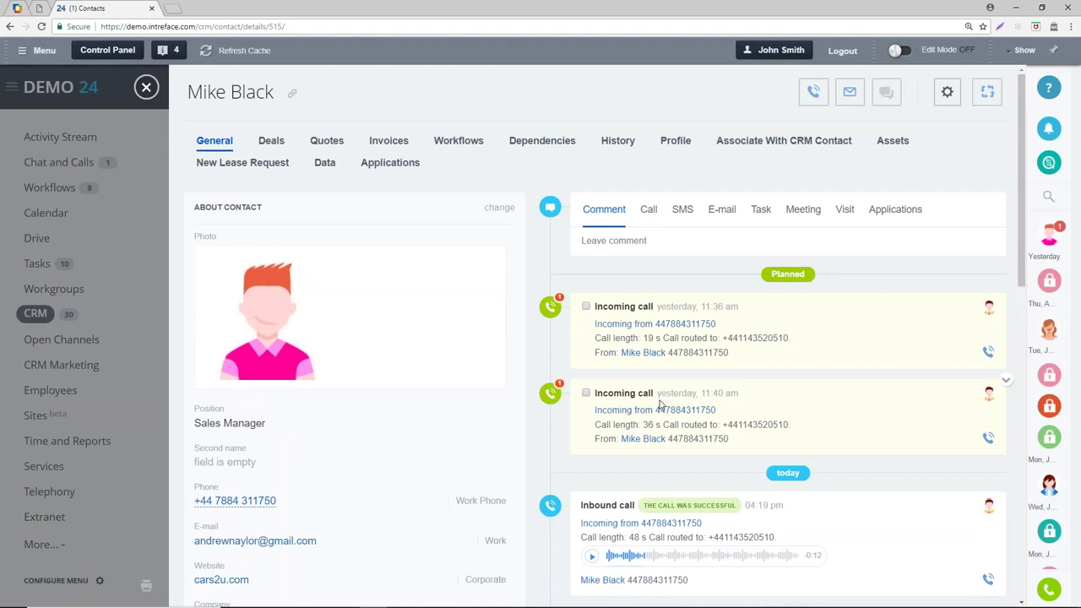
{"action": "scroll", "coordinate": [664, 405], "scroll_direction": "down", "scroll_amount": 4}
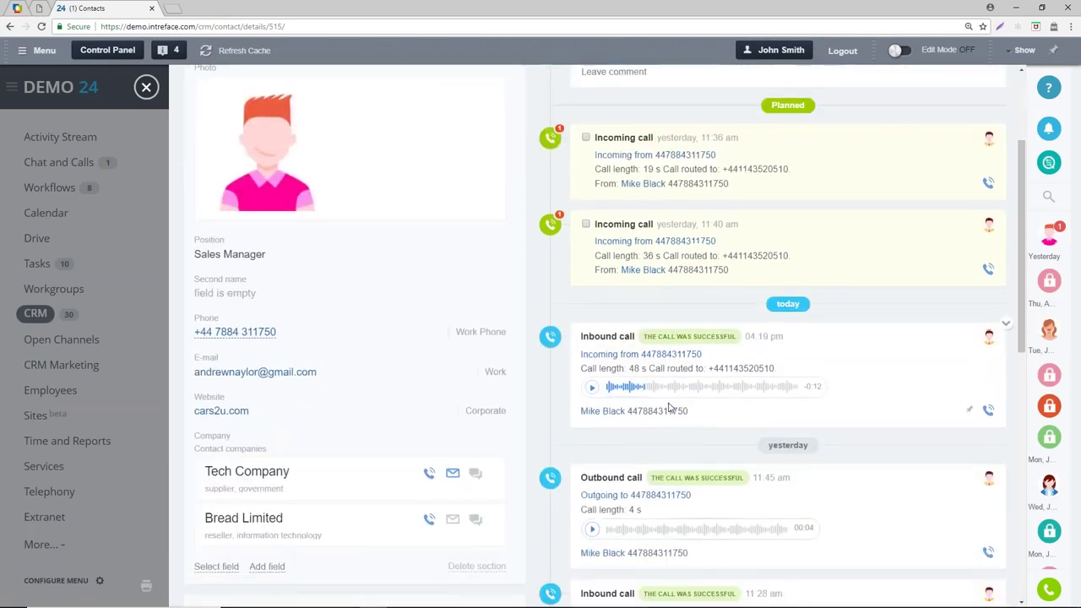
{"action": "scroll", "coordinate": [670, 407], "scroll_direction": "down", "scroll_amount": 2}
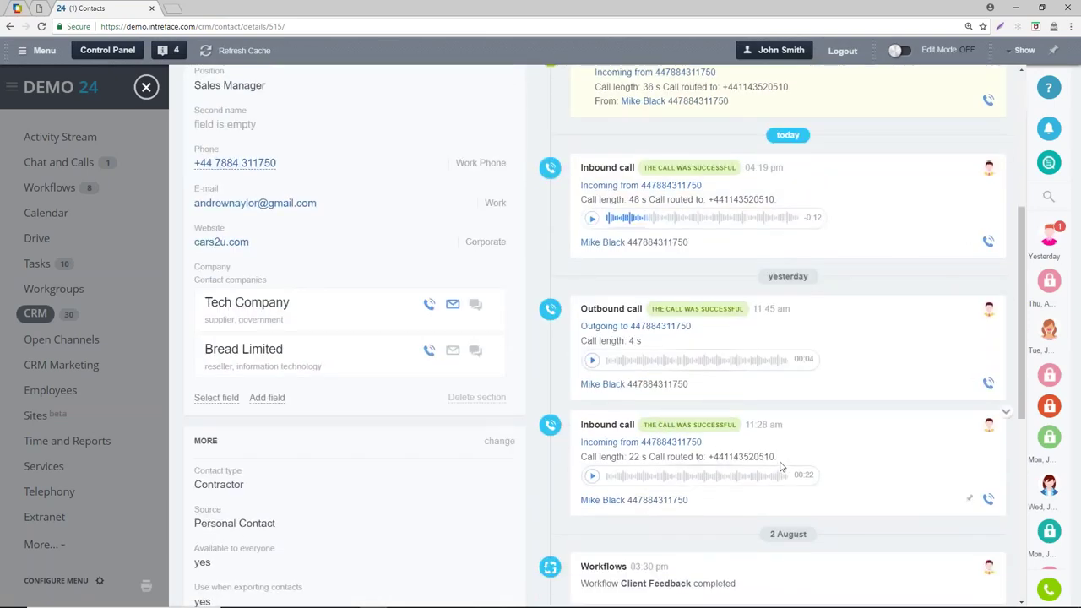
{"action": "scroll", "coordinate": [780, 466], "scroll_direction": "up", "scroll_amount": 3}
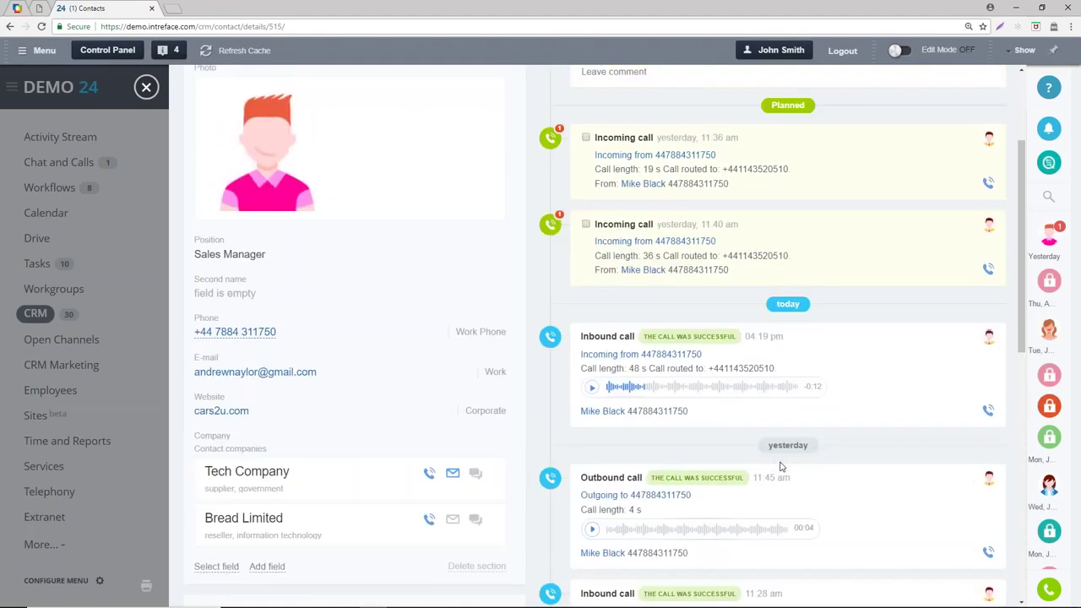
{"action": "scroll", "coordinate": [780, 466], "scroll_direction": "up", "scroll_amount": 3}
{"action": "scroll", "coordinate": [439, 282], "scroll_direction": "down", "scroll_amount": 2}
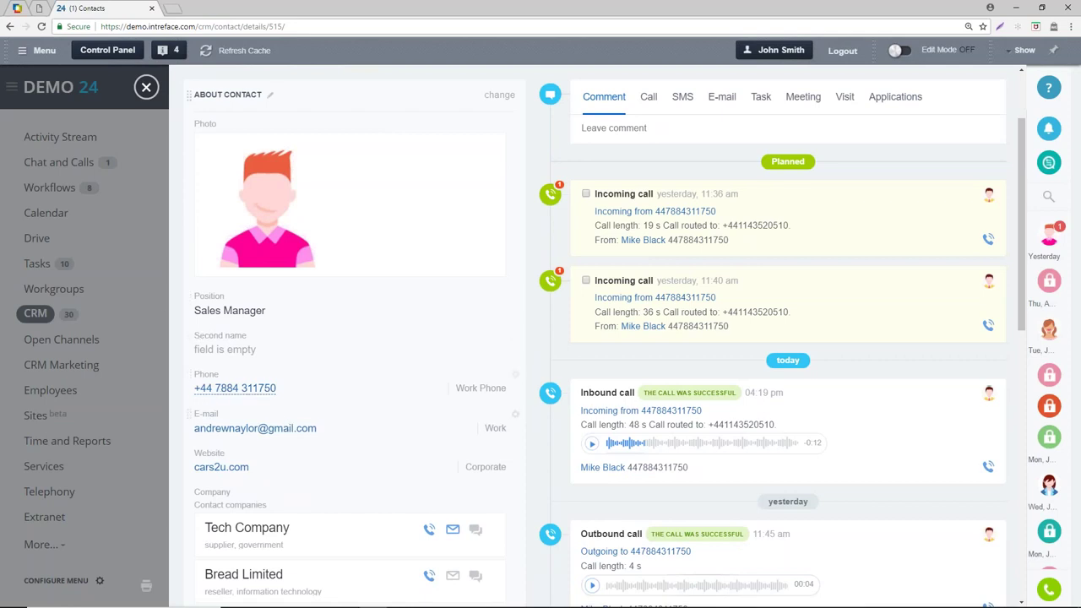
{"action": "scroll", "coordinate": [324, 442], "scroll_direction": "down", "scroll_amount": 2}
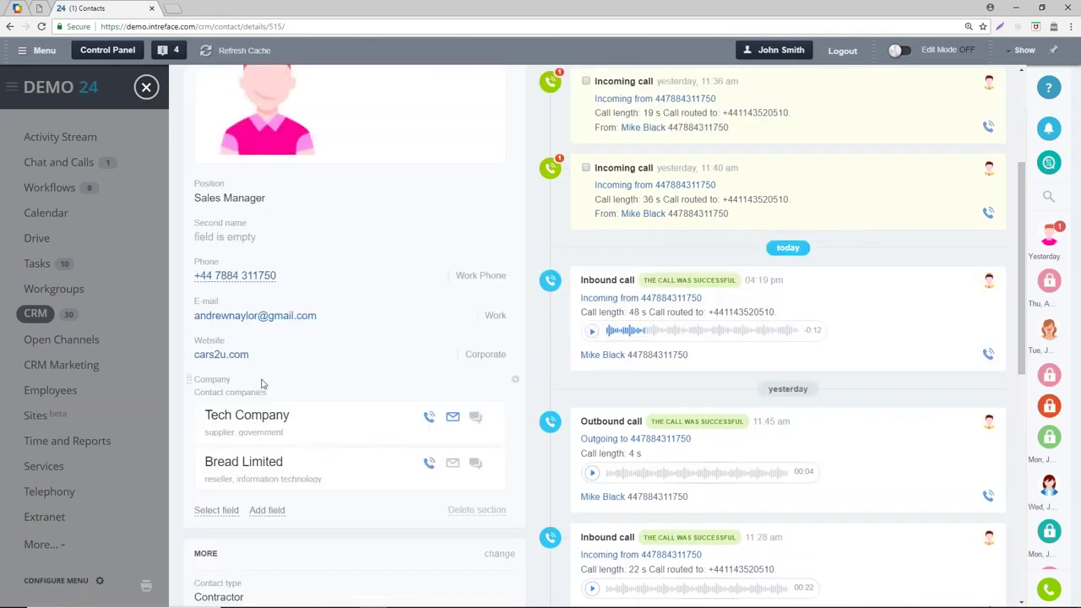
{"action": "scroll", "coordinate": [262, 384], "scroll_direction": "down", "scroll_amount": 3}
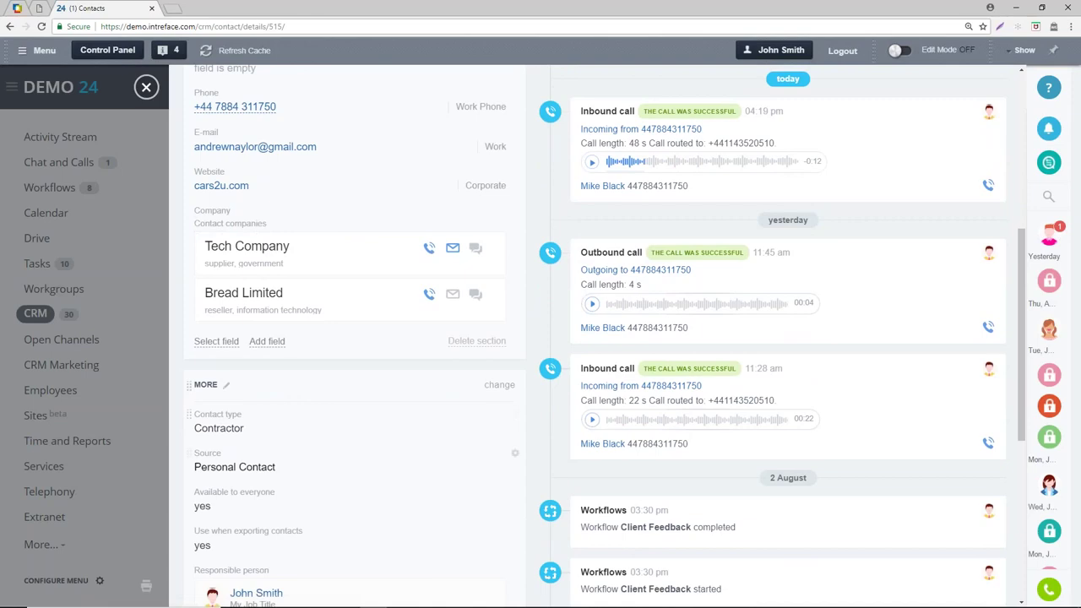
{"action": "scroll", "coordinate": [710, 284], "scroll_direction": "up", "scroll_amount": 7}
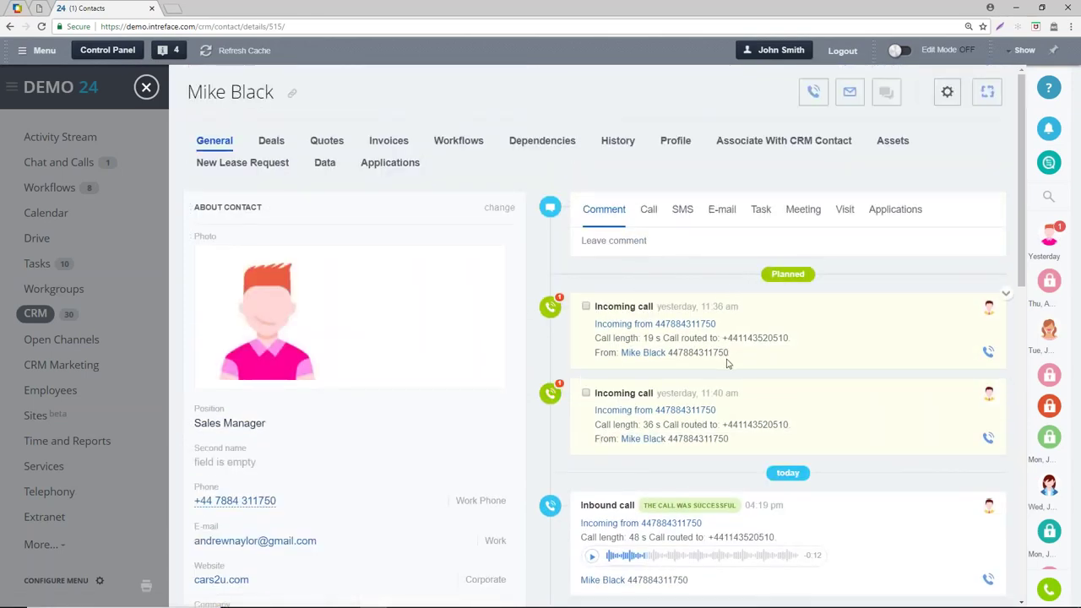
{"action": "scroll", "coordinate": [728, 363], "scroll_direction": "down", "scroll_amount": 3}
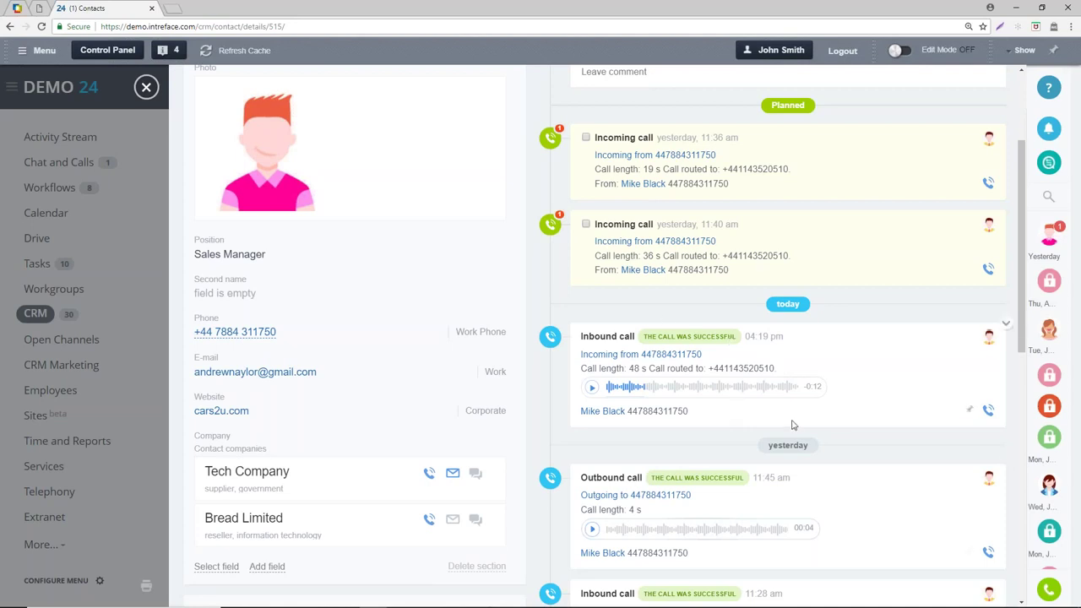
{"action": "scroll", "coordinate": [794, 425], "scroll_direction": "up", "scroll_amount": 3}
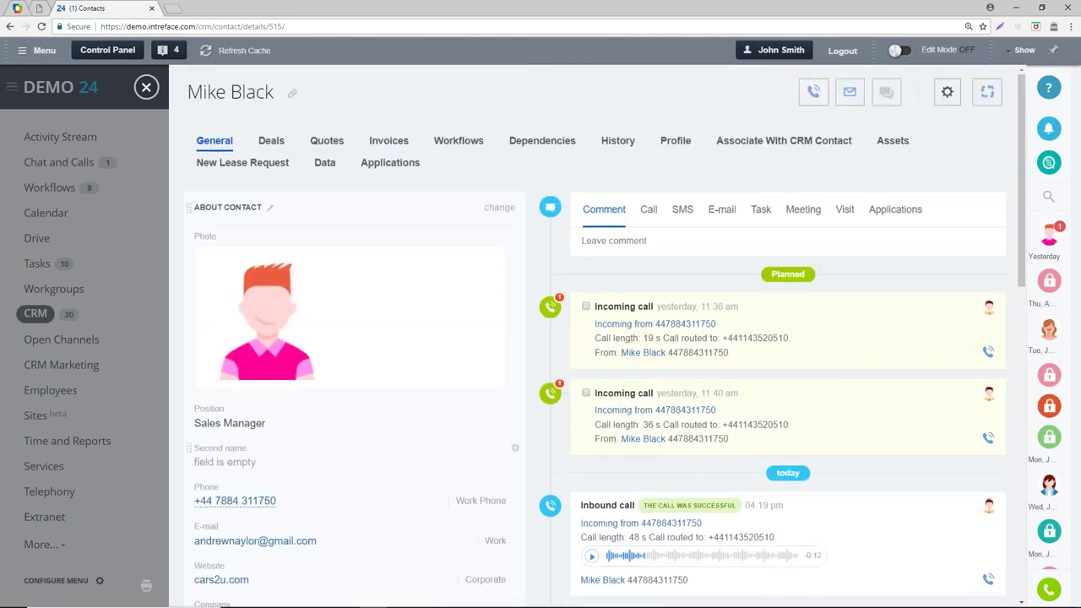
Try to call the contact's work phone from the record, close the call window and return to the contacts list
{"action": "left_click", "coordinate": [242, 502]}
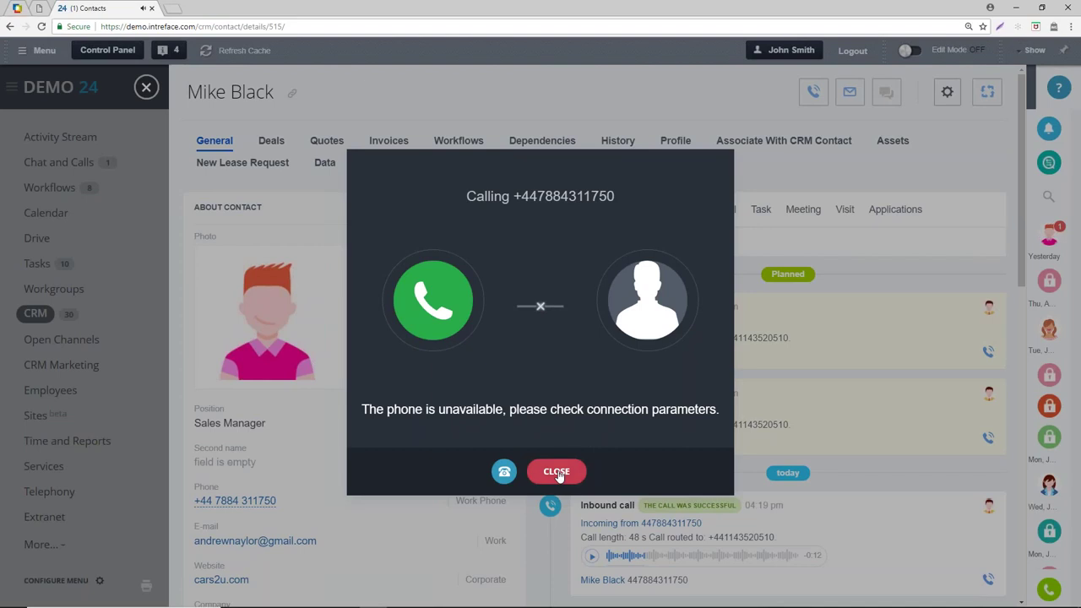
{"action": "left_click", "coordinate": [557, 471]}
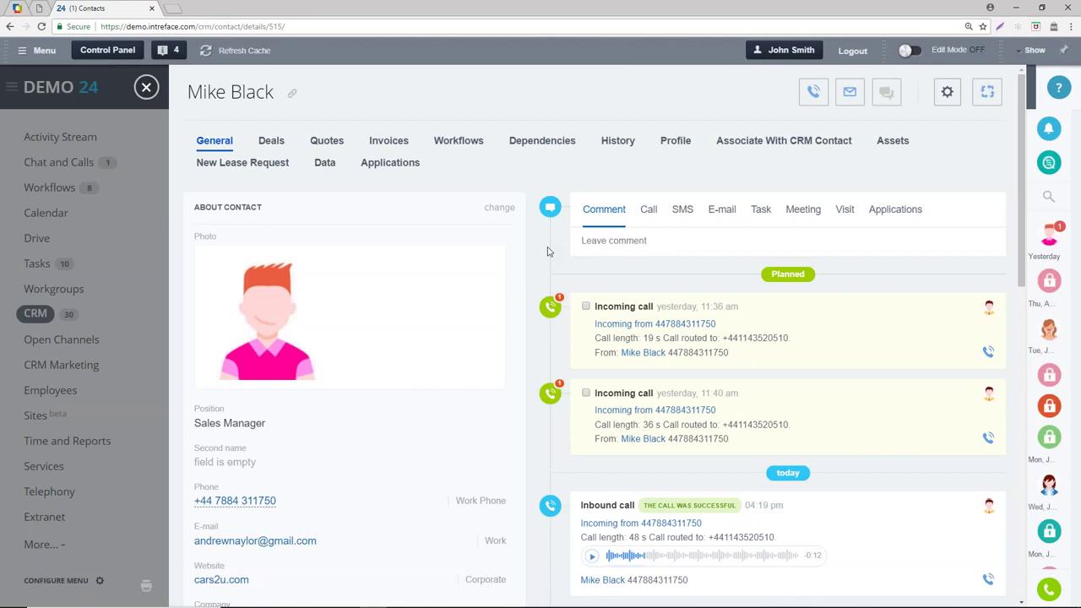
{"action": "left_click", "coordinate": [146, 87]}
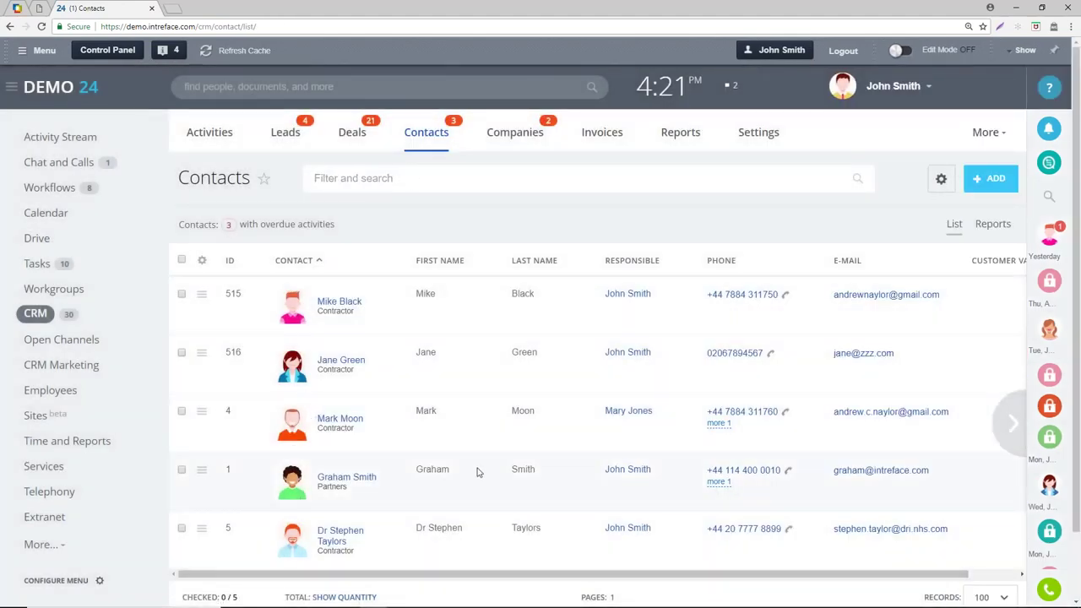
Filter the contacts list by the contact type Contractor
{"action": "scroll", "coordinate": [432, 433], "scroll_direction": "down", "scroll_amount": 1}
{"action": "scroll", "coordinate": [432, 433], "scroll_direction": "down", "scroll_amount": 2}
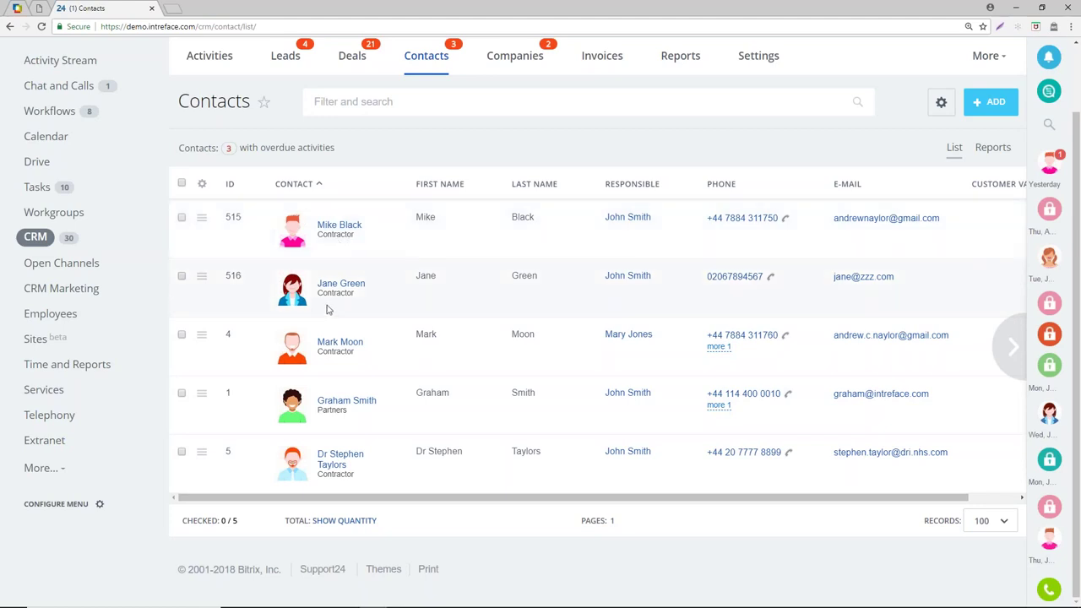
{"action": "left_click", "coordinate": [403, 101]}
{"action": "left_click", "coordinate": [574, 162]}
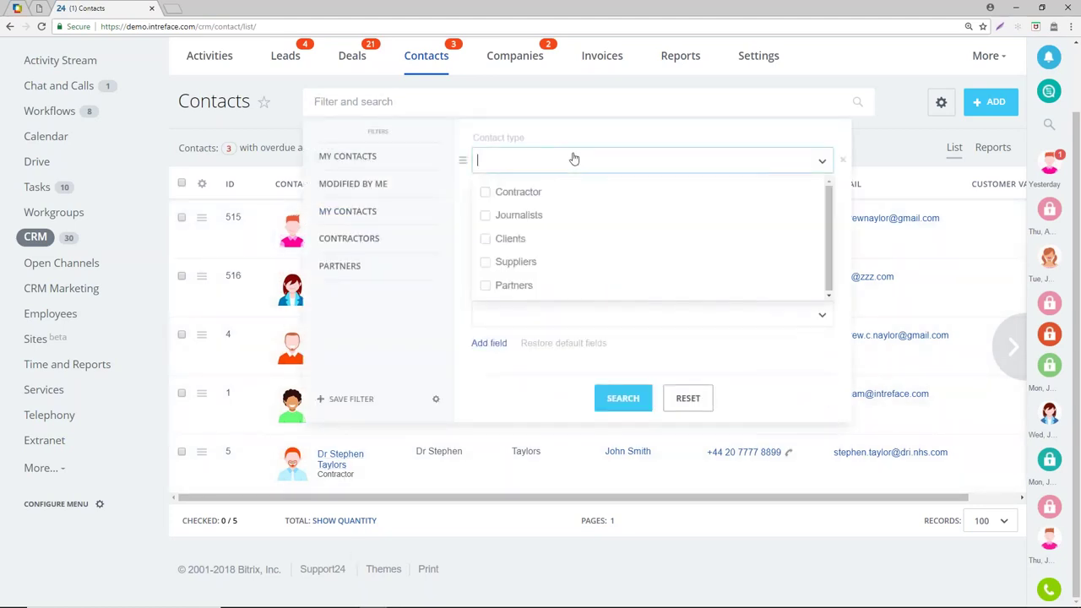
{"action": "left_click", "coordinate": [512, 193]}
{"action": "left_click", "coordinate": [630, 398]}
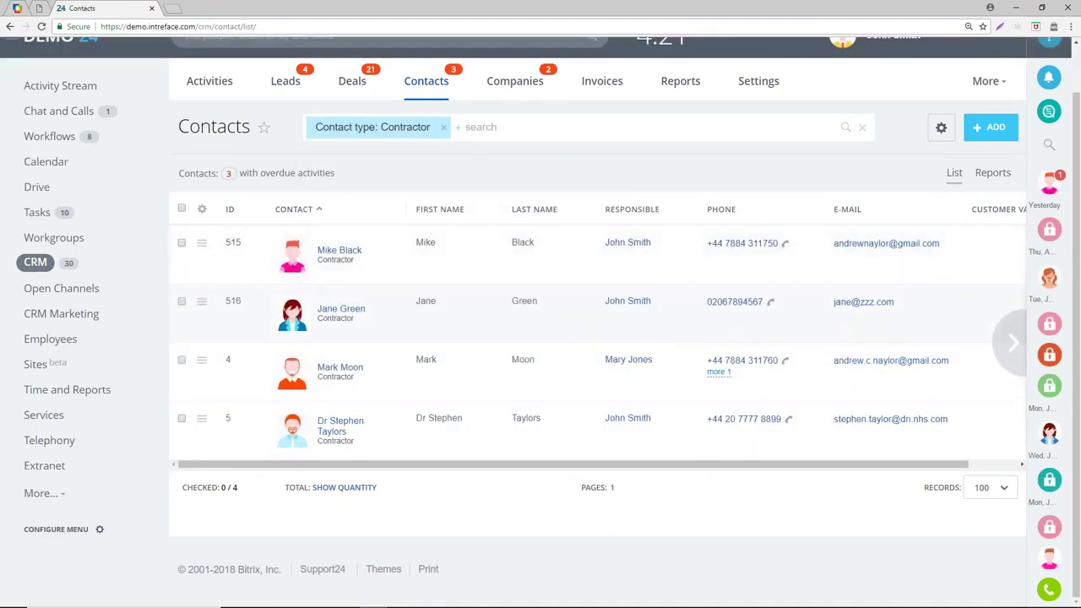
Select all the filtered contractor contacts and start dialing them as a cold call list
{"action": "left_click", "coordinate": [181, 208]}
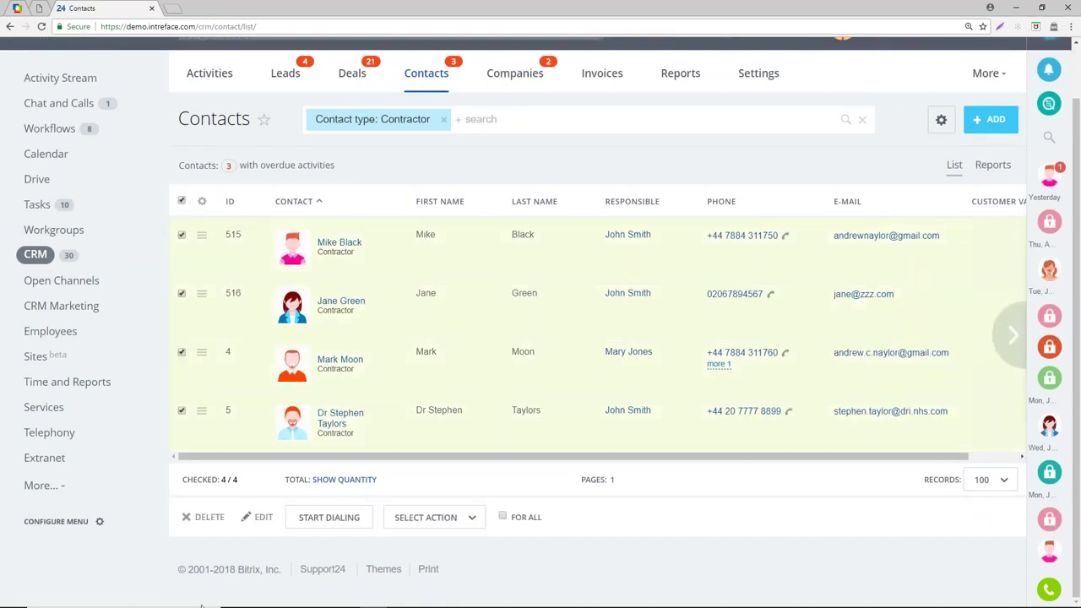
{"action": "left_click", "coordinate": [329, 519]}
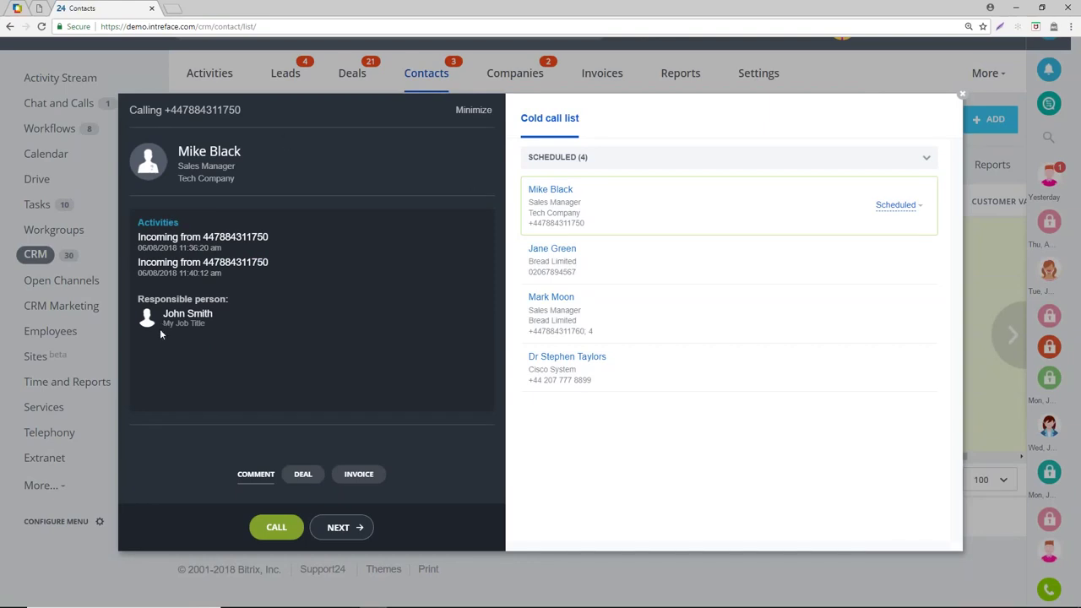
Place and end a call to the first contact in the cold call list, then move on to the second contact
{"action": "left_click", "coordinate": [273, 530]}
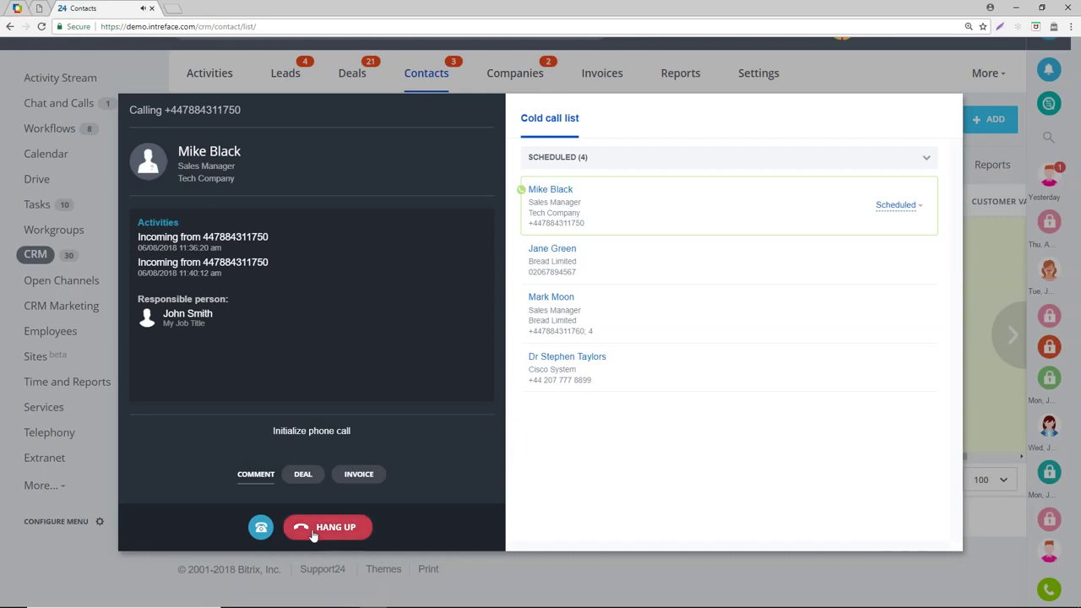
{"action": "left_click", "coordinate": [315, 529]}
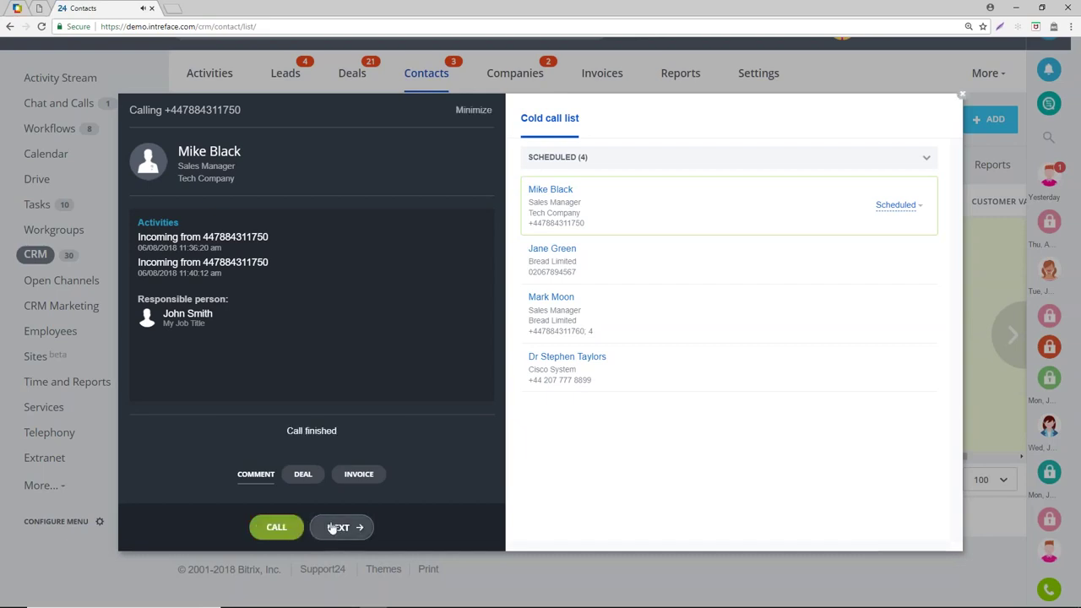
{"action": "left_click", "coordinate": [333, 528]}
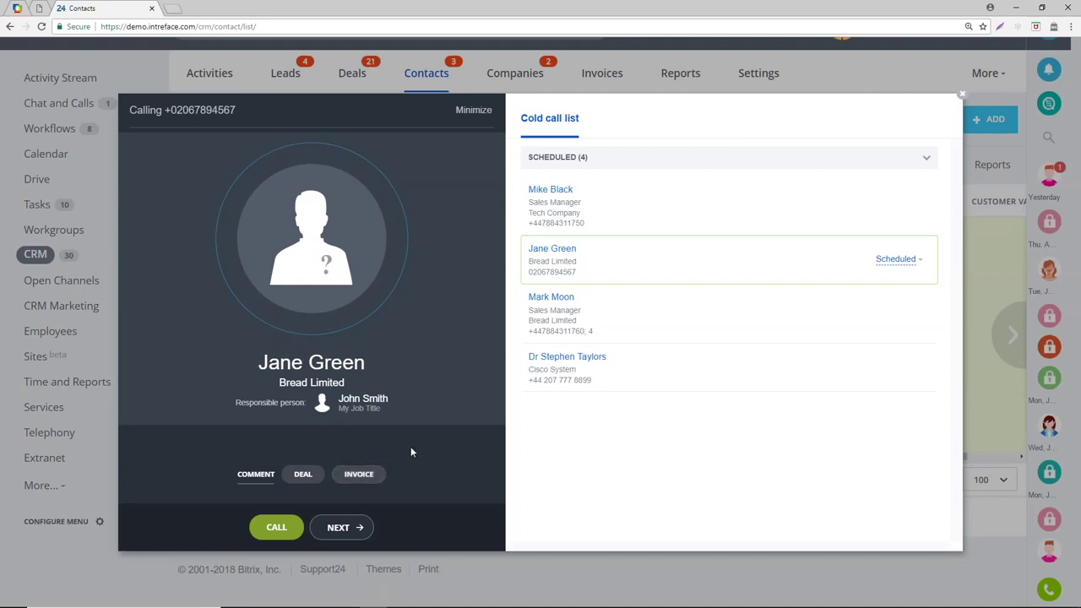
Close the cold call list and deselect all the contractor contacts
{"action": "left_click", "coordinate": [961, 97]}
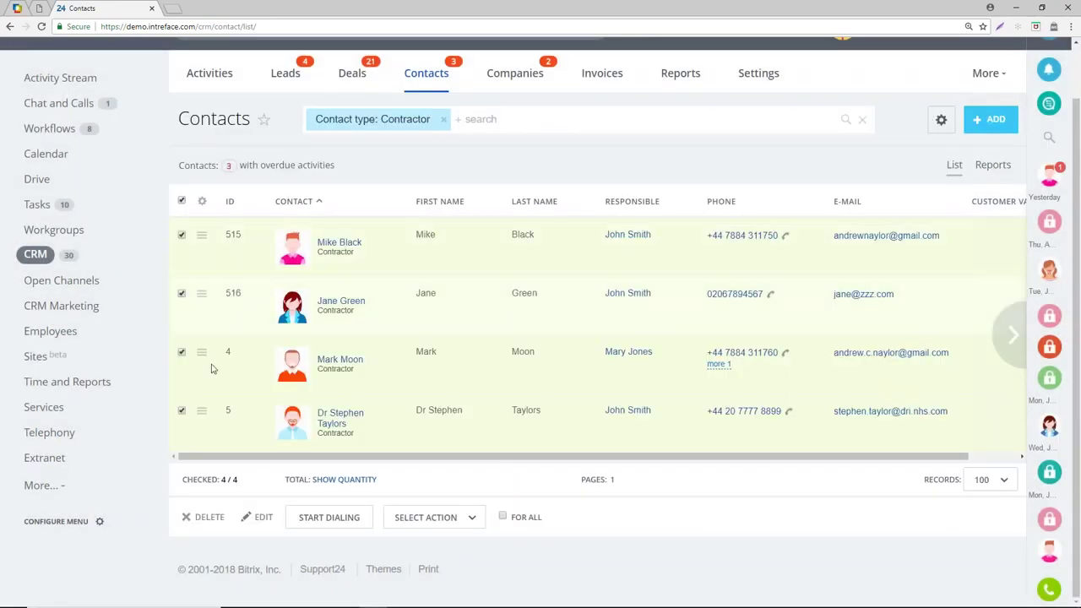
{"action": "left_click", "coordinate": [180, 202]}
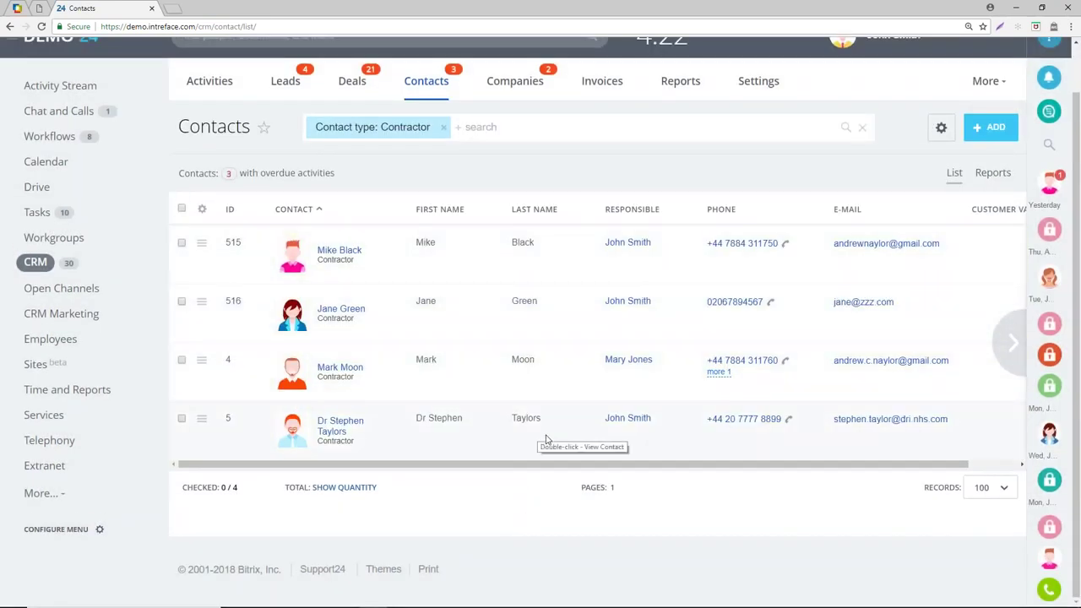
{"action": "scroll", "coordinate": [545, 439], "scroll_direction": "up", "scroll_amount": 1}
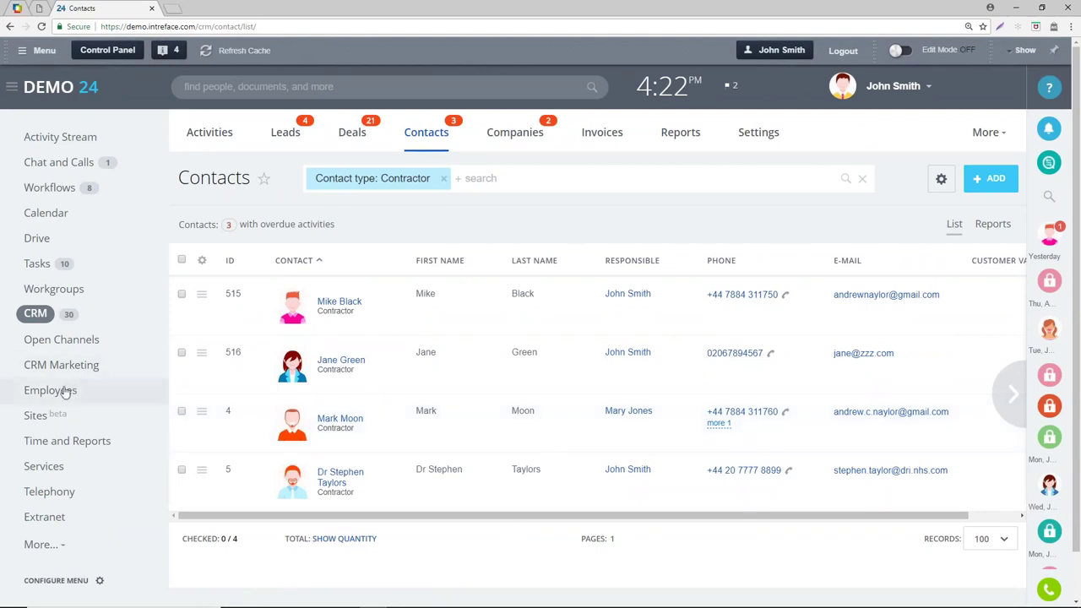
Open the first CRM Form From Website lead and examine the automation rules set for each lead status
{"action": "left_click", "coordinate": [280, 135]}
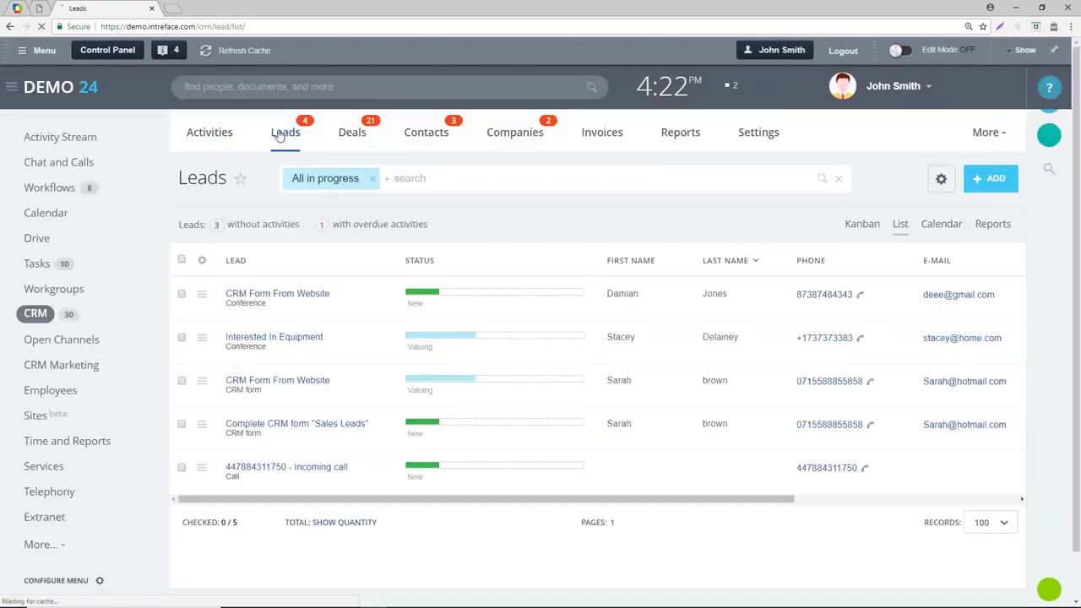
{"action": "left_click", "coordinate": [295, 293]}
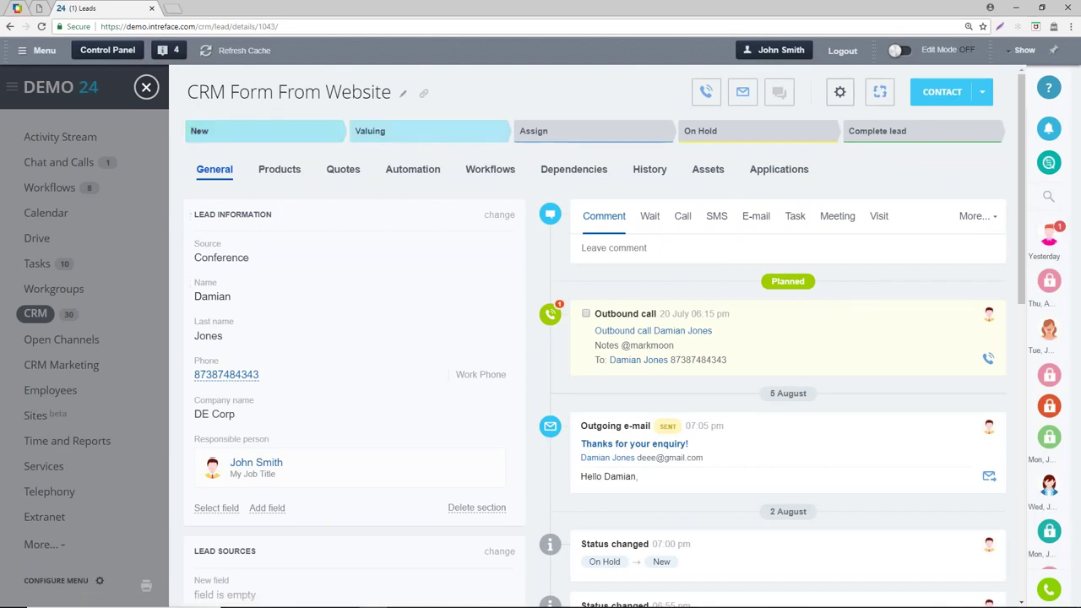
{"action": "left_click", "coordinate": [412, 172]}
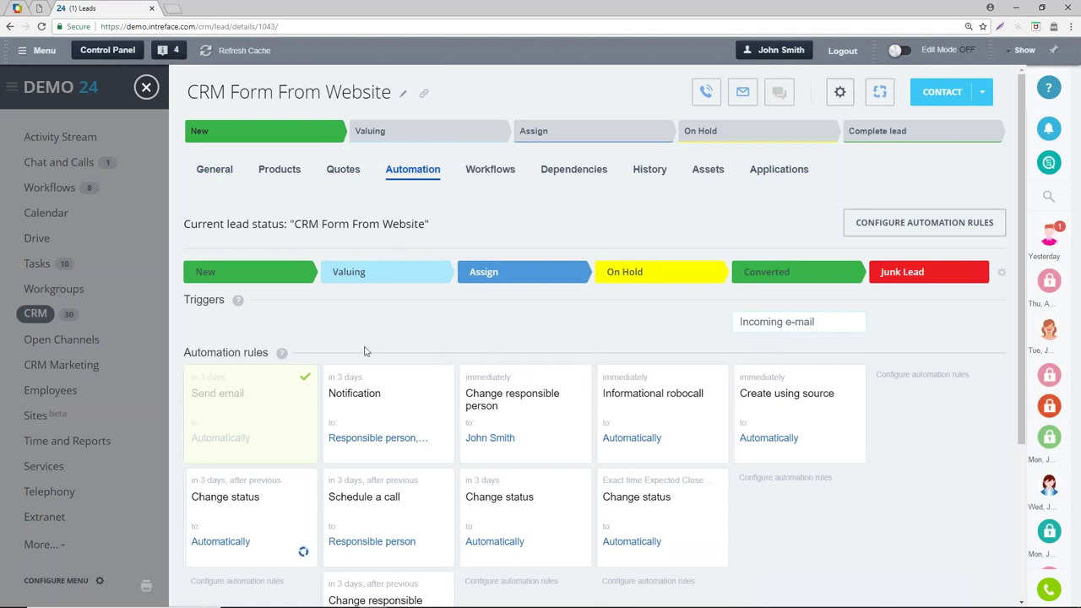
{"action": "scroll", "coordinate": [366, 351], "scroll_direction": "down", "scroll_amount": 2}
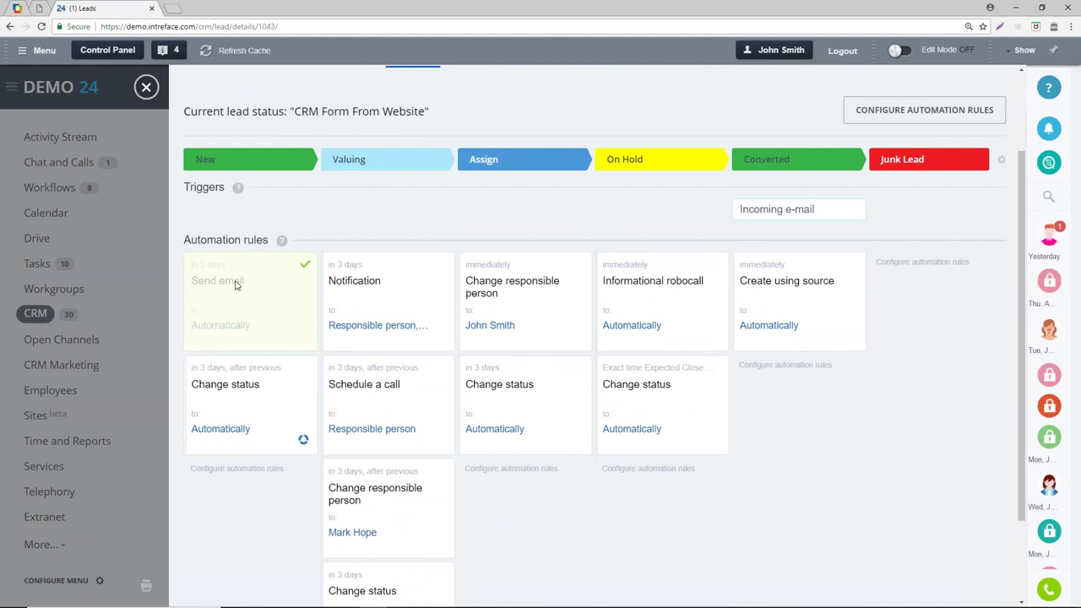
{"action": "scroll", "coordinate": [362, 318], "scroll_direction": "up", "scroll_amount": 2}
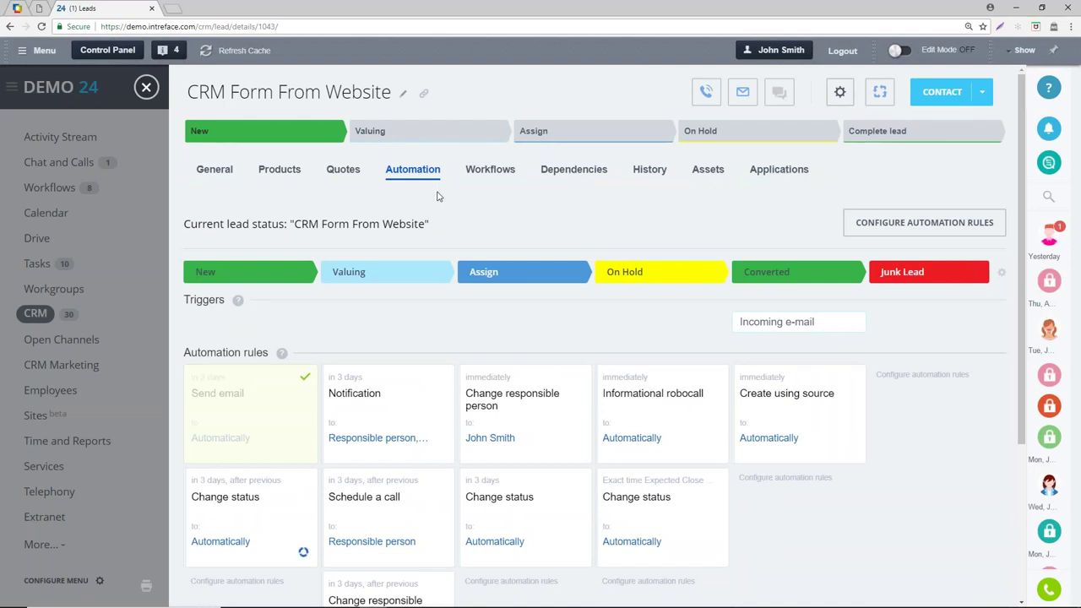
{"action": "scroll", "coordinate": [465, 276], "scroll_direction": "down", "scroll_amount": 2}
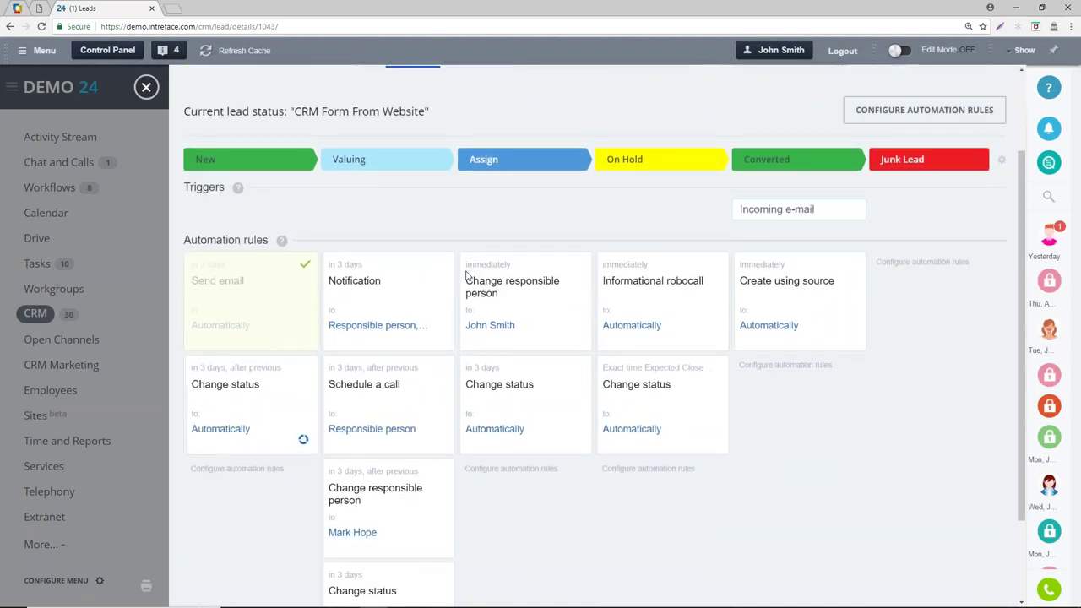
{"action": "scroll", "coordinate": [887, 160], "scroll_direction": "down", "scroll_amount": 1}
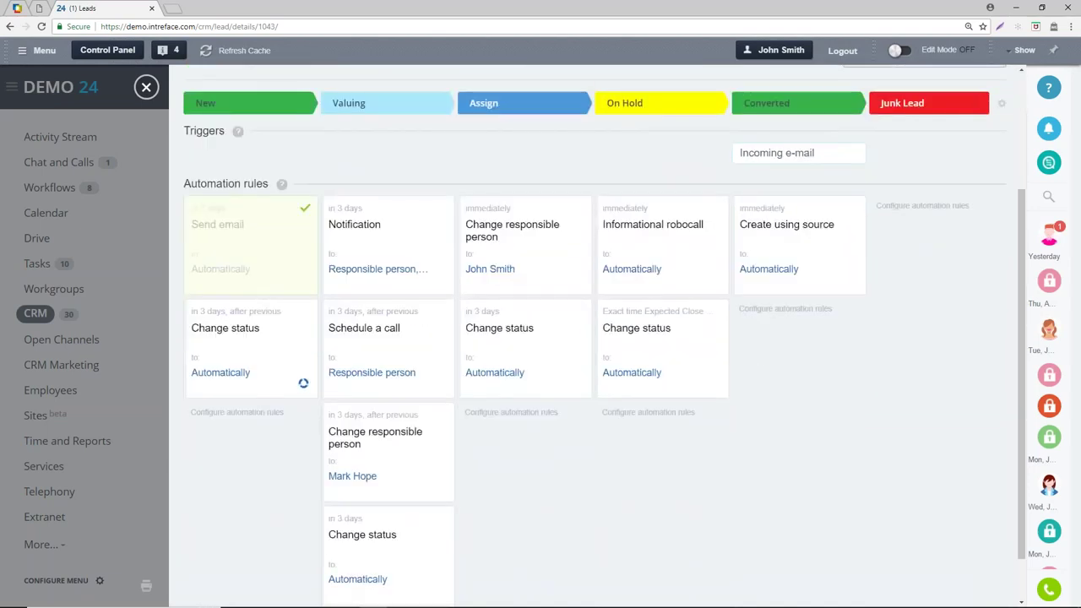
{"action": "scroll", "coordinate": [901, 172], "scroll_direction": "up", "scroll_amount": 3}
Open the automation rules for all leads for configuration
{"action": "left_click", "coordinate": [922, 207]}
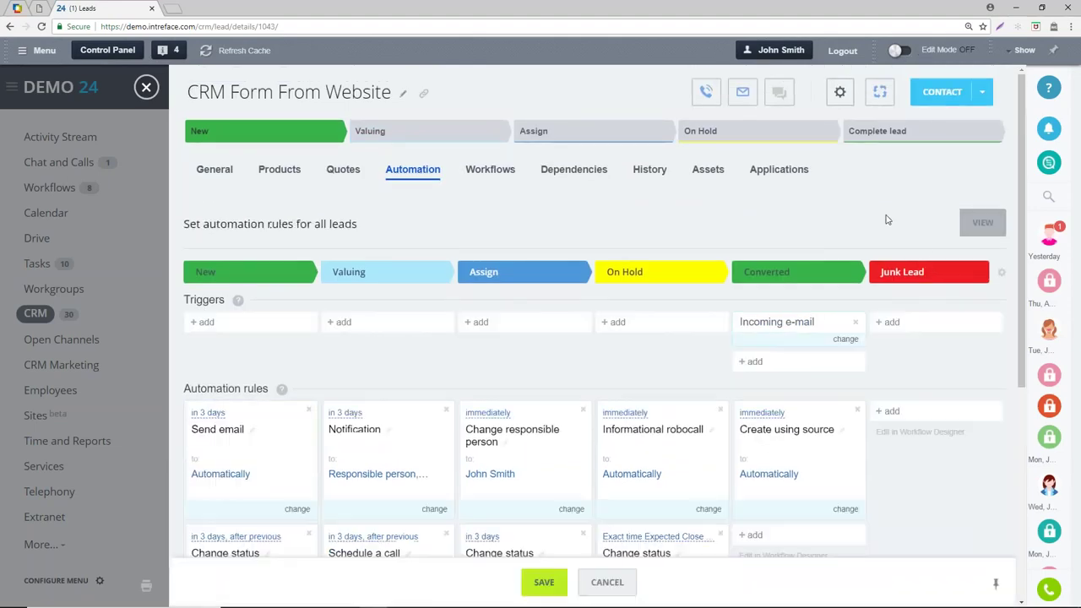
{"action": "scroll", "coordinate": [678, 286], "scroll_direction": "down", "scroll_amount": 1}
{"action": "scroll", "coordinate": [524, 328], "scroll_direction": "down", "scroll_amount": 3}
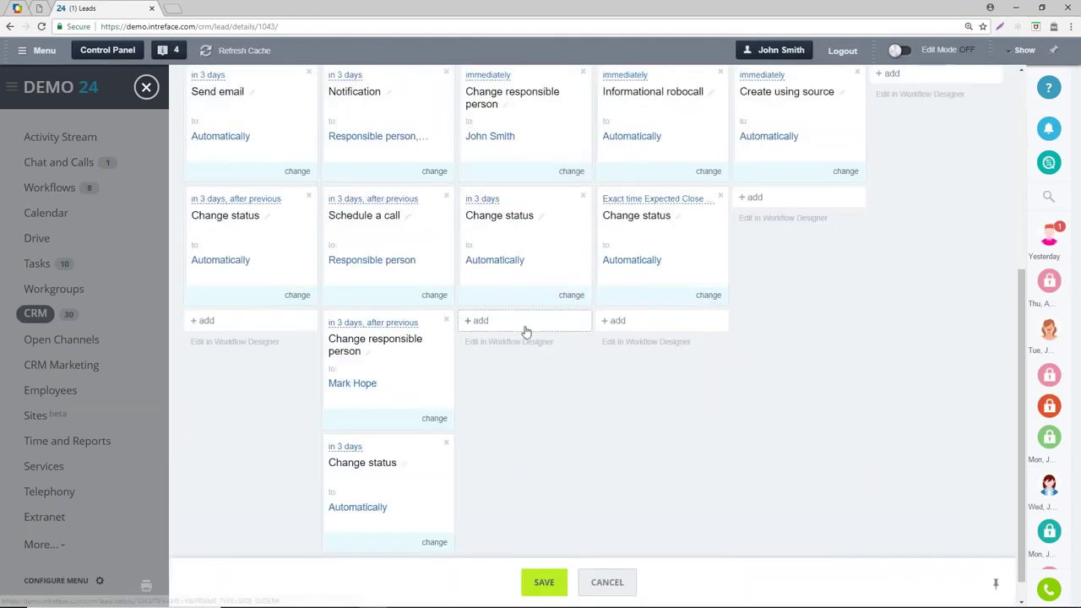
Start a client Robocall rule for the Assign status and check the available origination numbers
{"action": "left_click", "coordinate": [523, 323]}
{"action": "mouse_move", "coordinate": [551, 382]}
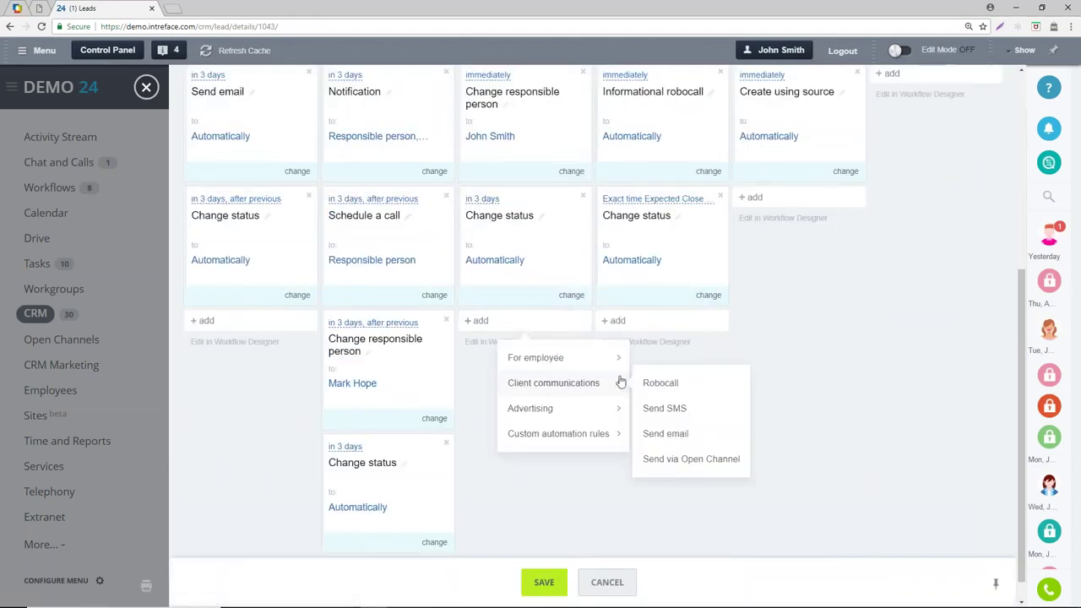
{"action": "left_click", "coordinate": [712, 386]}
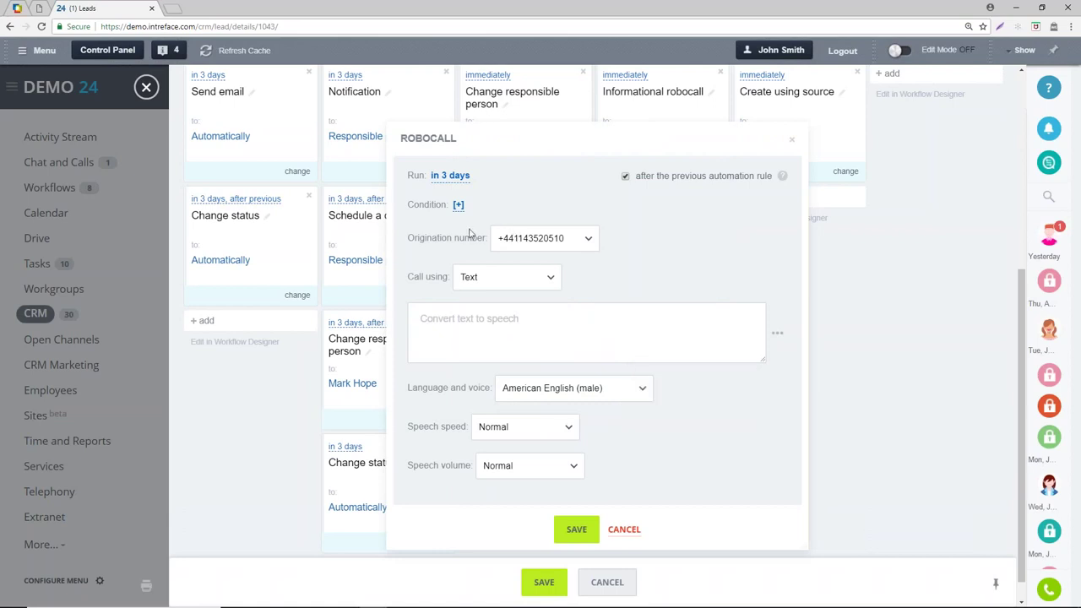
{"action": "left_click", "coordinate": [522, 245]}
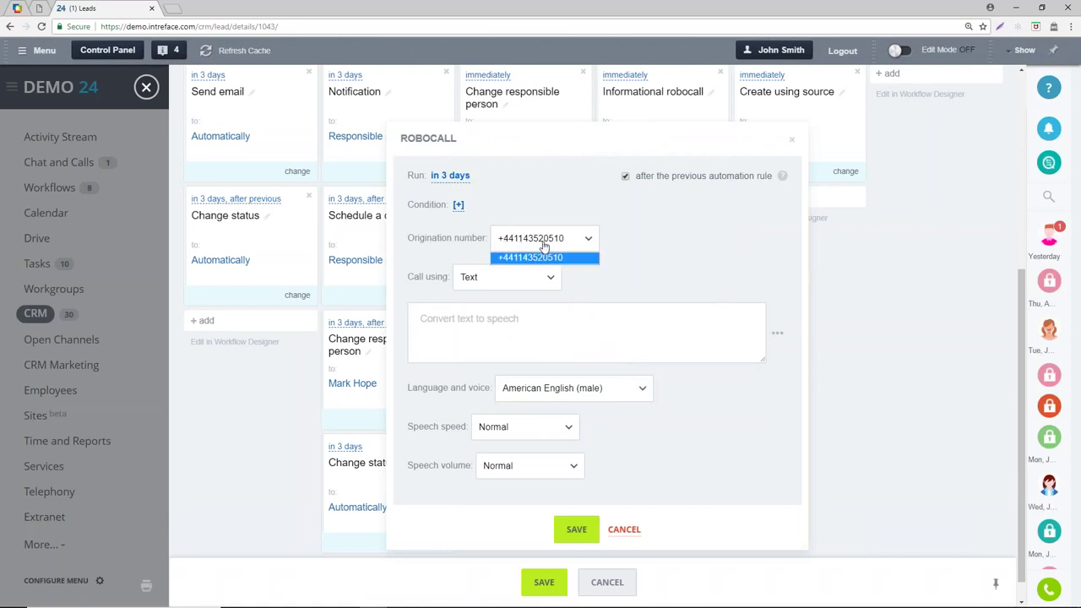
{"action": "left_click", "coordinate": [616, 245]}
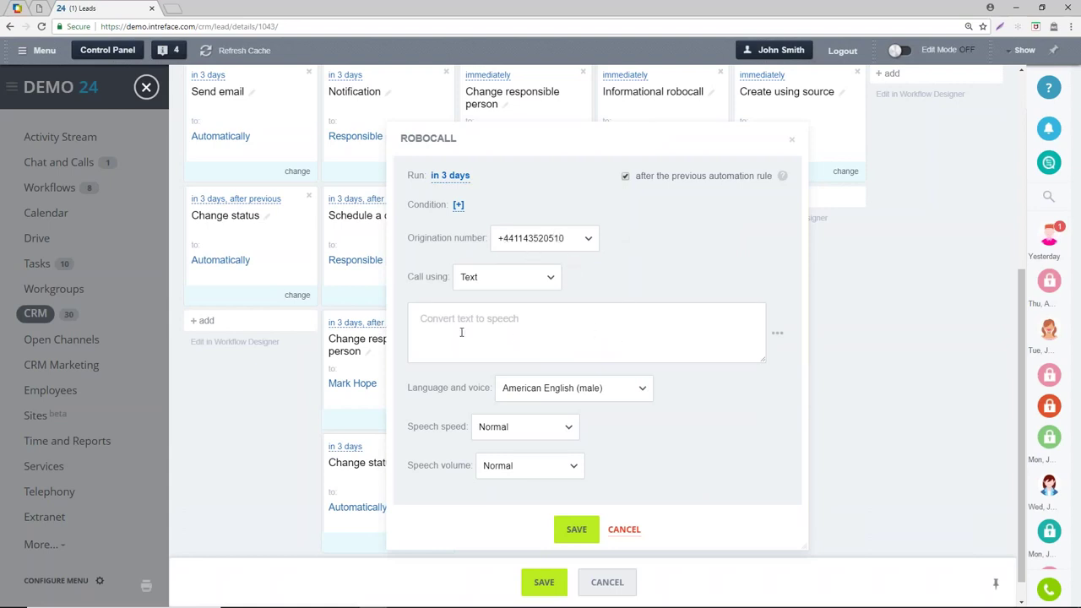
Try the English (male) language and voice for the robocall, and cancel the rule without saving
{"action": "left_click", "coordinate": [577, 389]}
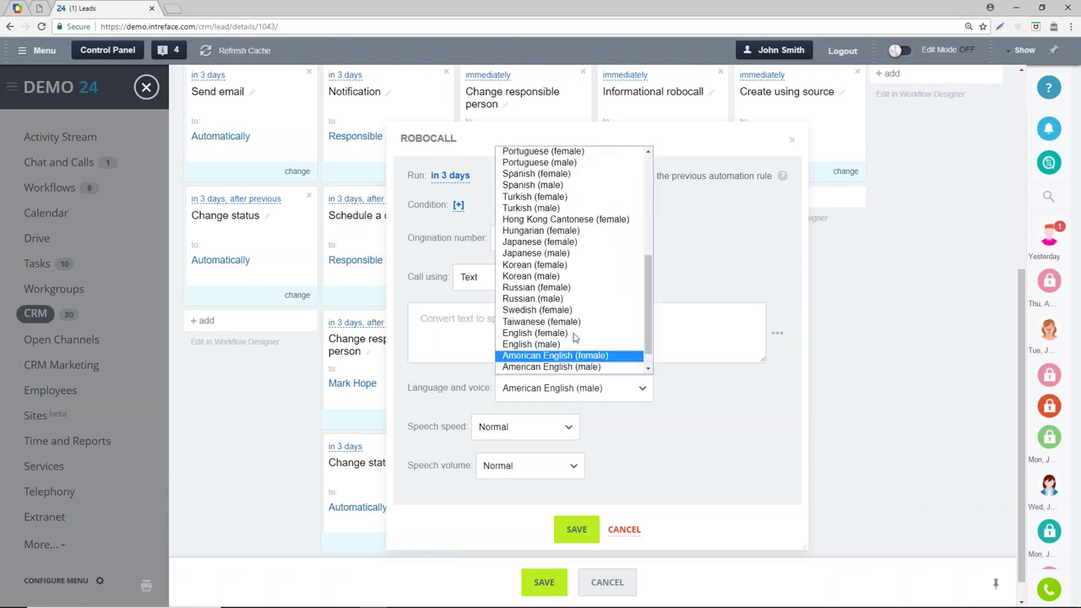
{"action": "scroll", "coordinate": [549, 201], "scroll_direction": "up", "scroll_amount": 5}
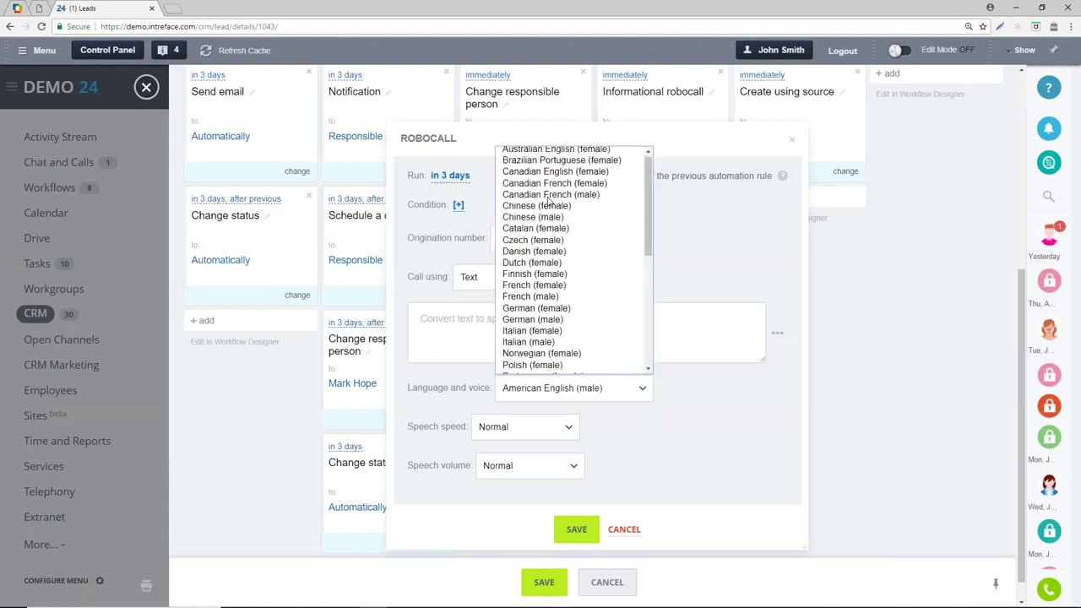
{"action": "scroll", "coordinate": [549, 201], "scroll_direction": "down", "scroll_amount": 8}
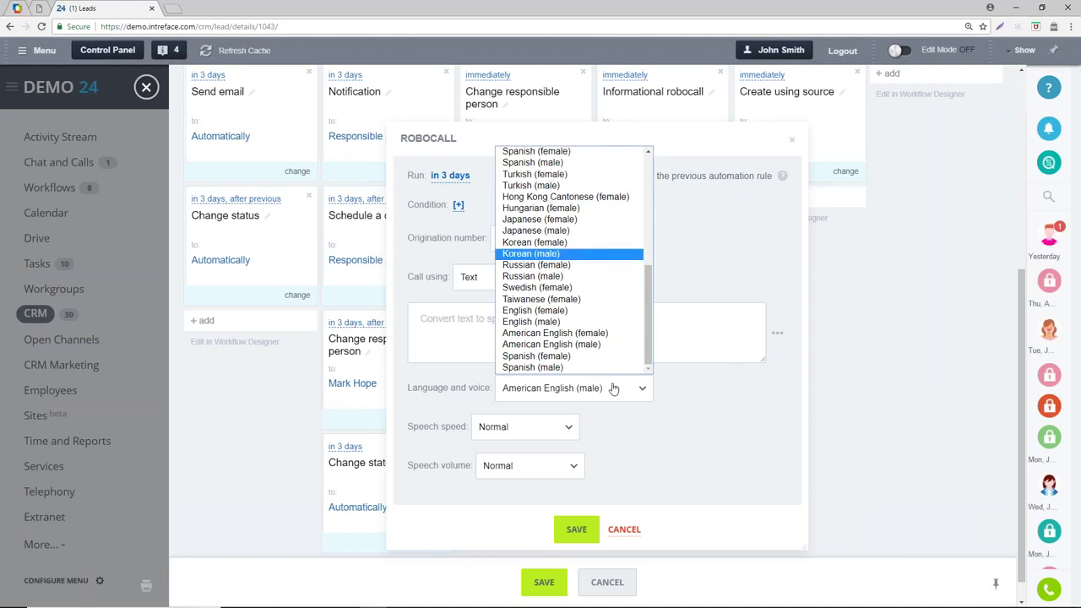
{"action": "left_click", "coordinate": [586, 322]}
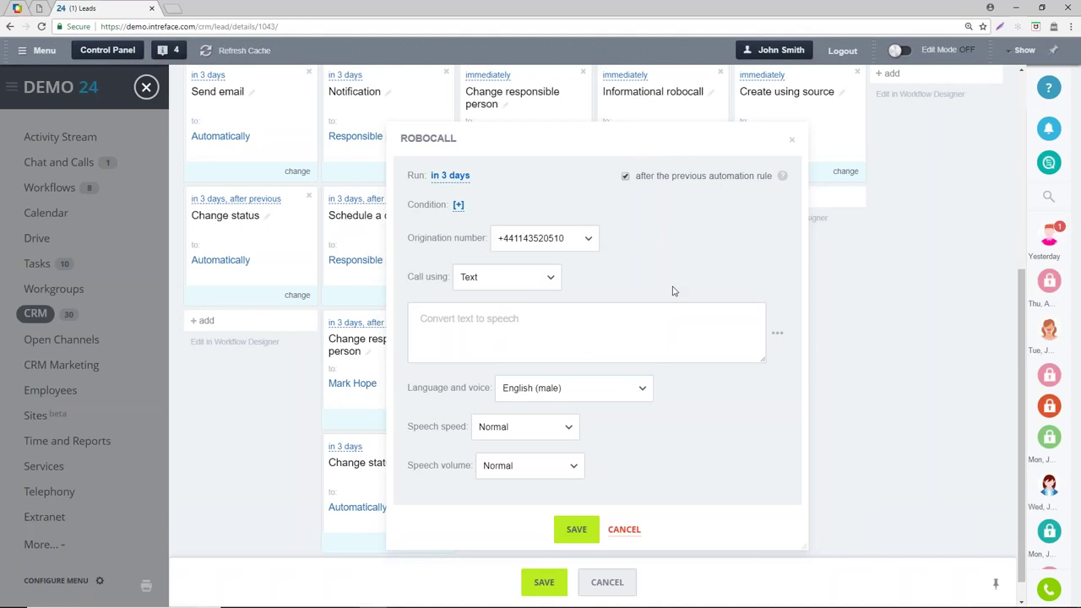
{"action": "left_click", "coordinate": [625, 531]}
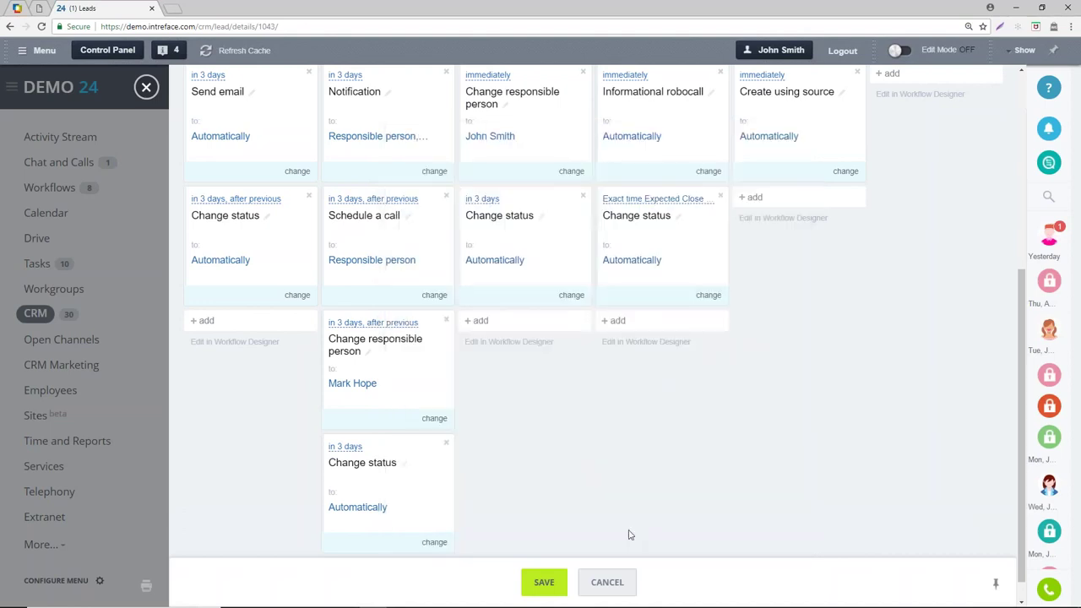
Start another client Robocall rule for the Assign status with the speech text "hello"
{"action": "left_click", "coordinate": [522, 334]}
{"action": "mouse_move", "coordinate": [540, 387]}
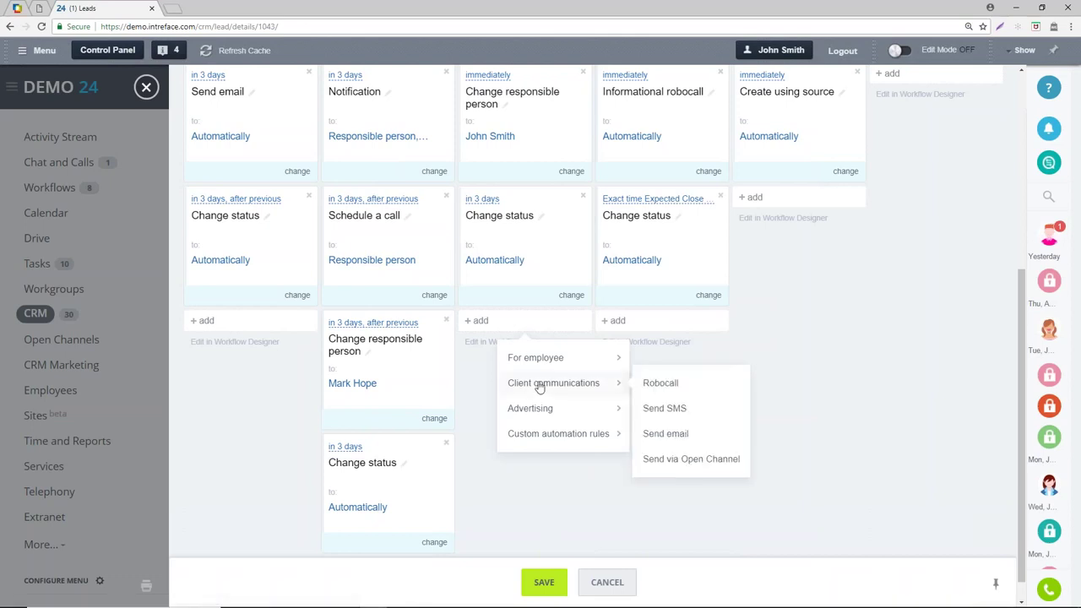
{"action": "left_click", "coordinate": [661, 384]}
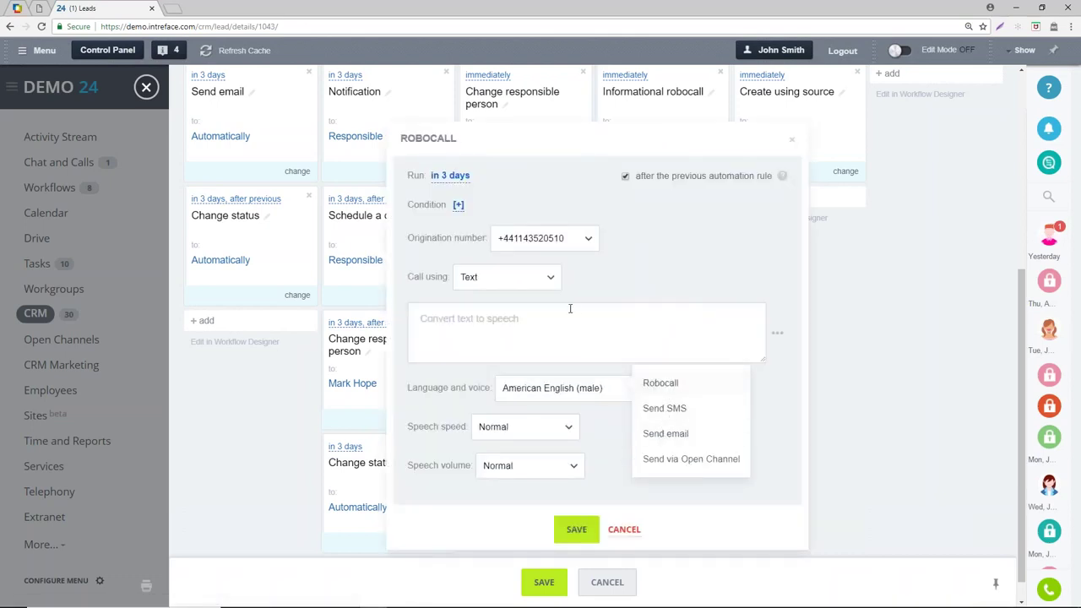
{"action": "type", "text": "hello"}
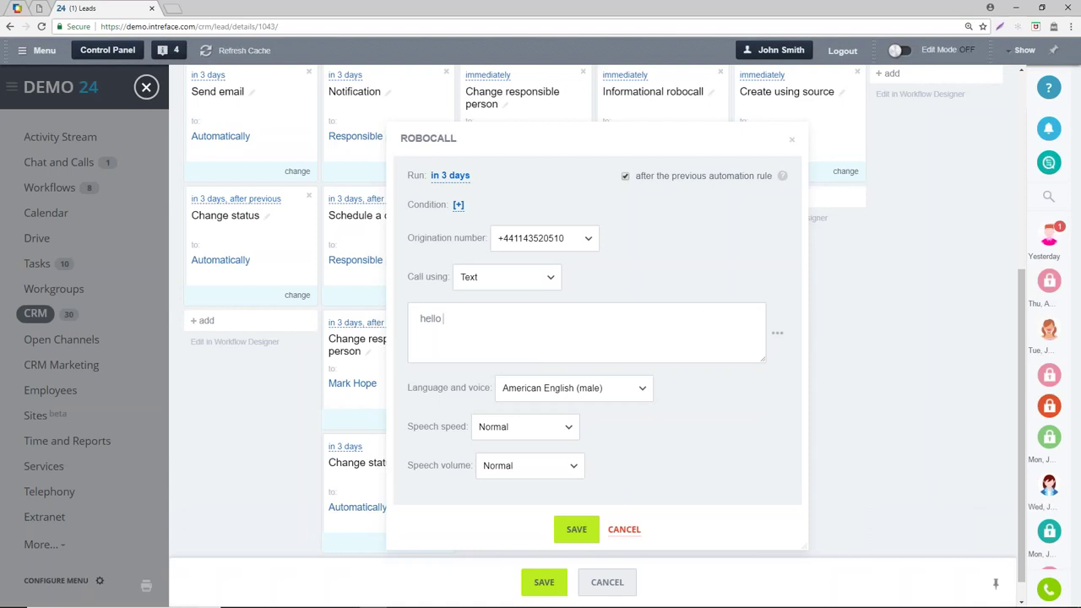
Try inserting the lead's First name field after "hello" in the robocall text, and close the rule without saving
{"action": "left_click", "coordinate": [777, 333]}
{"action": "mouse_move", "coordinate": [775, 367]}
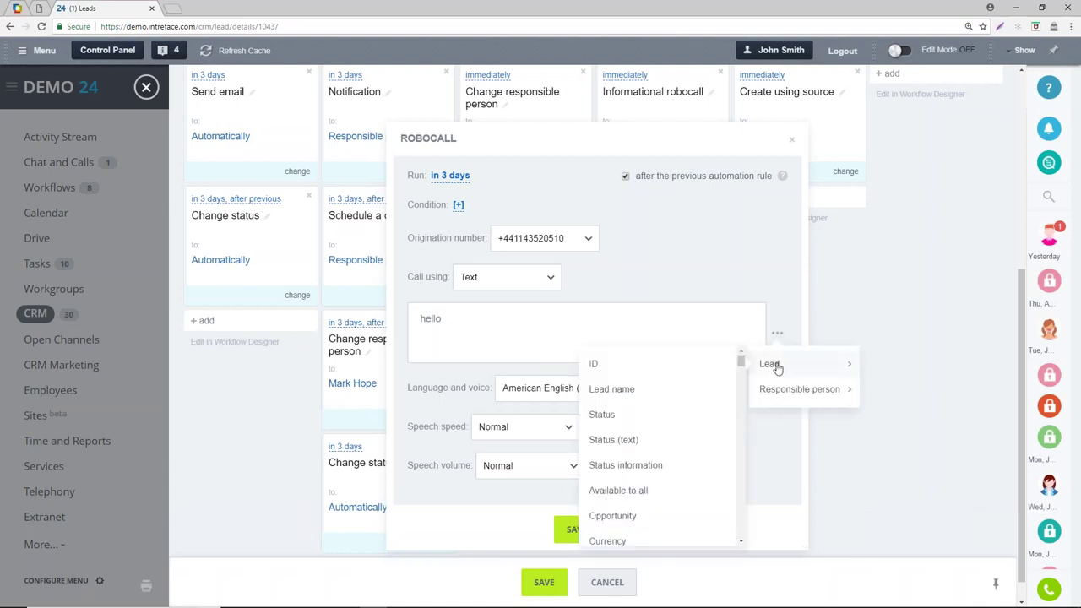
{"action": "scroll", "coordinate": [624, 471], "scroll_direction": "down", "scroll_amount": 5}
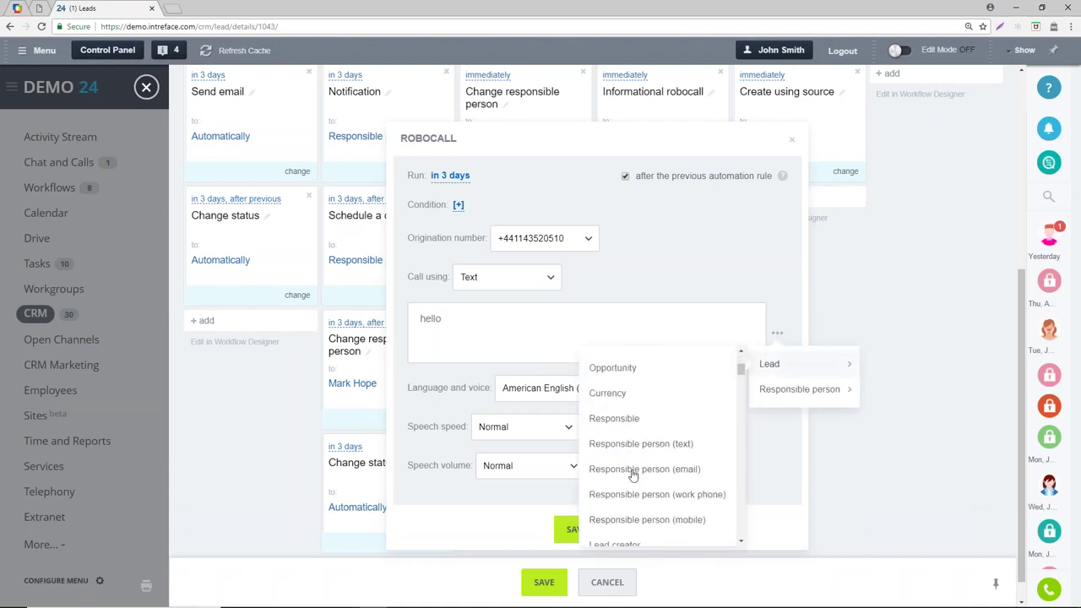
{"action": "mouse_move", "coordinate": [775, 391]}
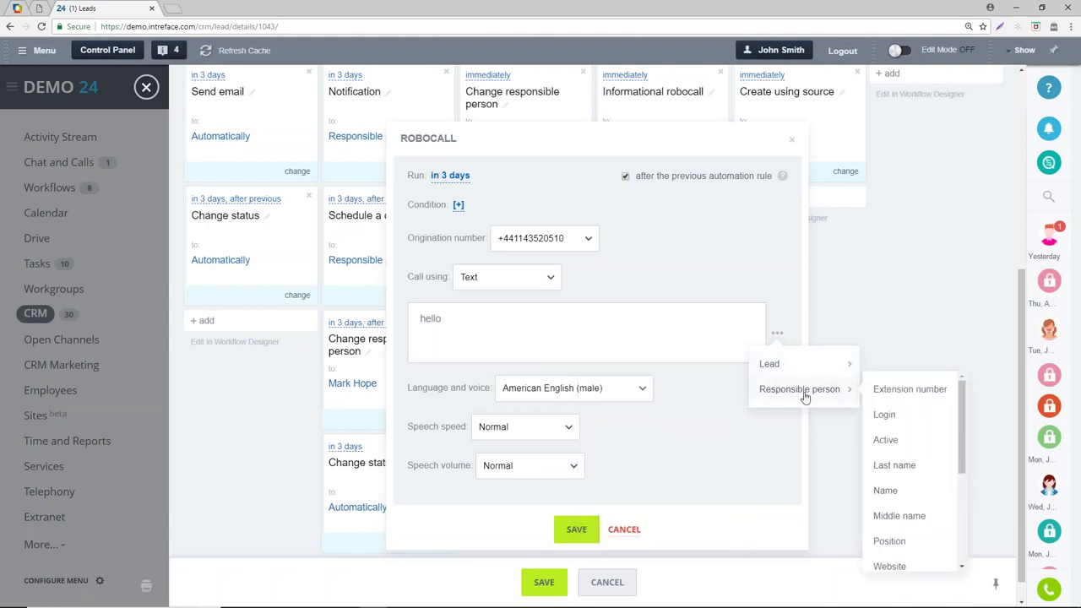
{"action": "scroll", "coordinate": [661, 467], "scroll_direction": "down", "scroll_amount": 3}
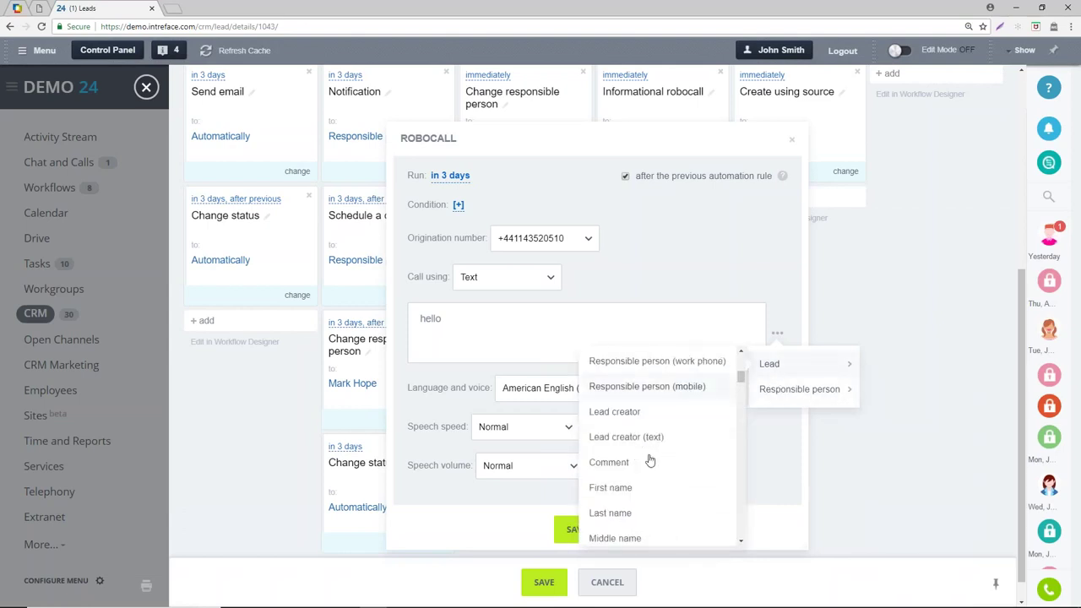
{"action": "left_click", "coordinate": [616, 430]}
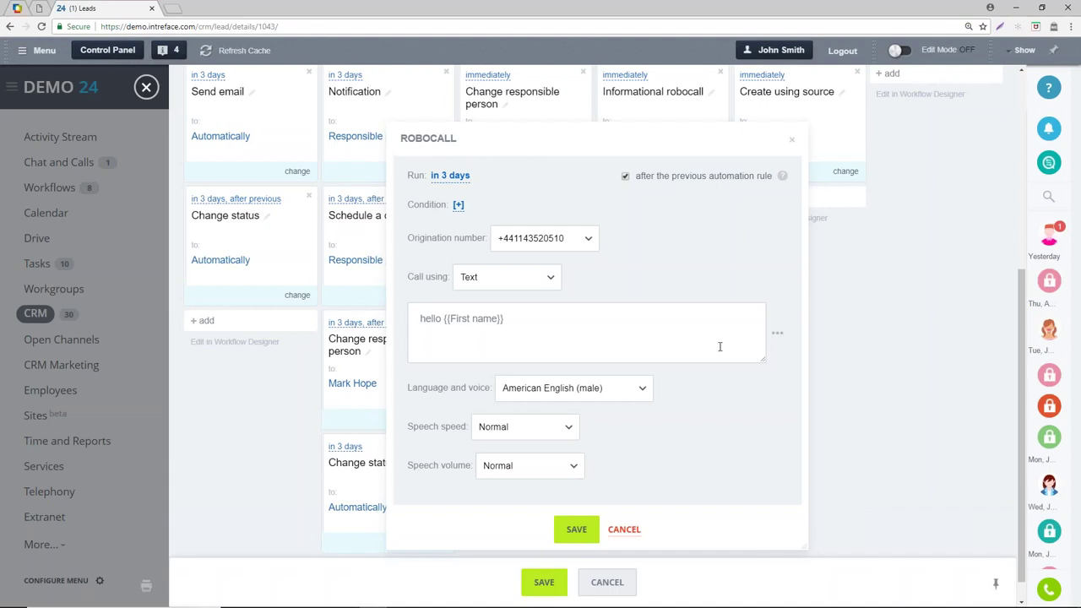
{"action": "left_click", "coordinate": [793, 140]}
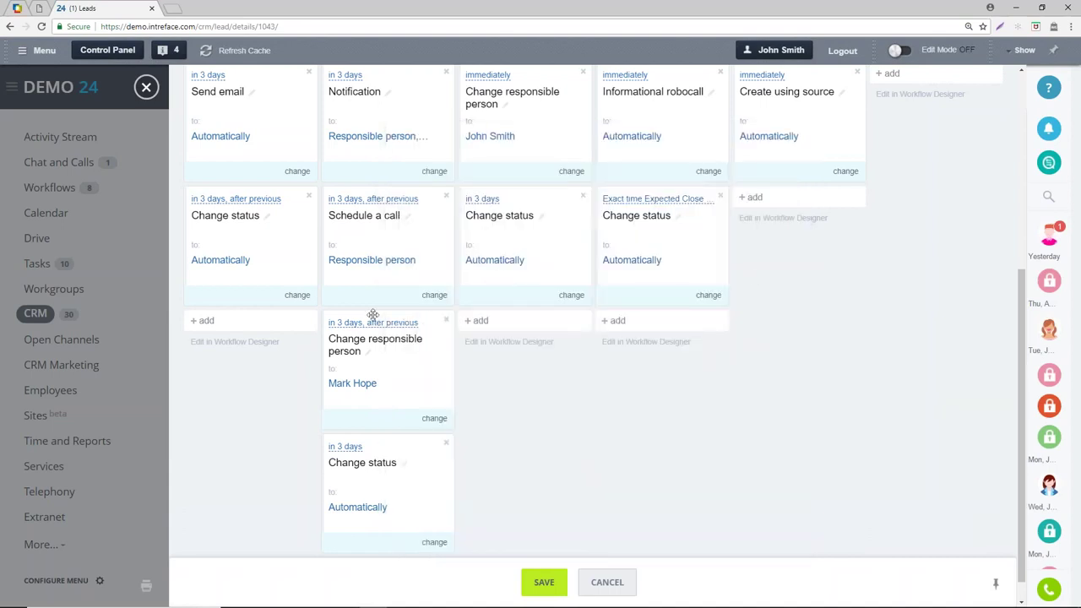
{"action": "scroll", "coordinate": [385, 297], "scroll_direction": "up", "scroll_amount": 2}
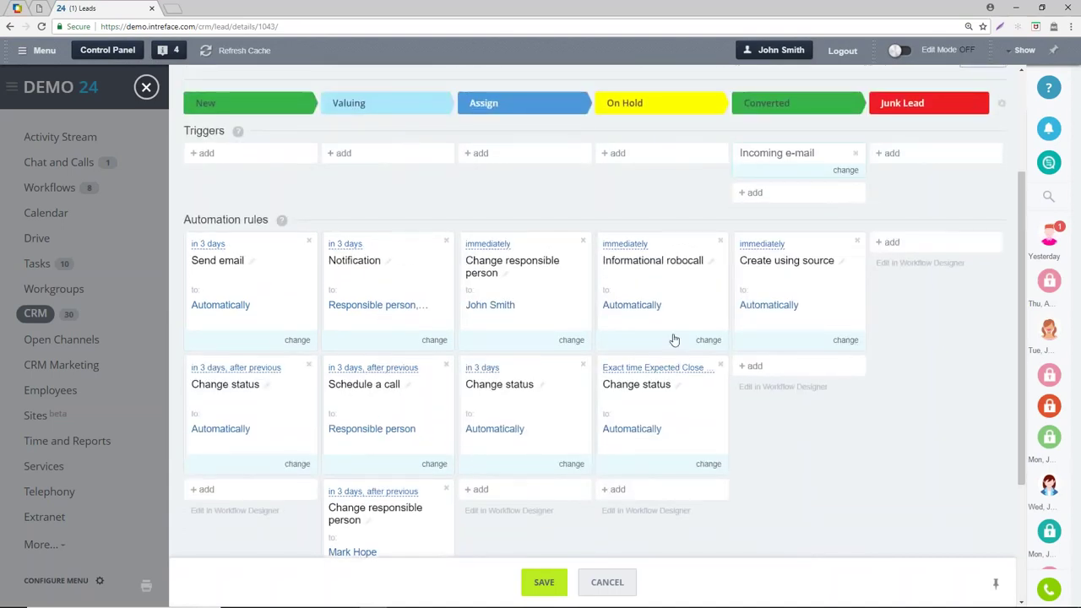
{"action": "scroll", "coordinate": [518, 293], "scroll_direction": "up", "scroll_amount": 2}
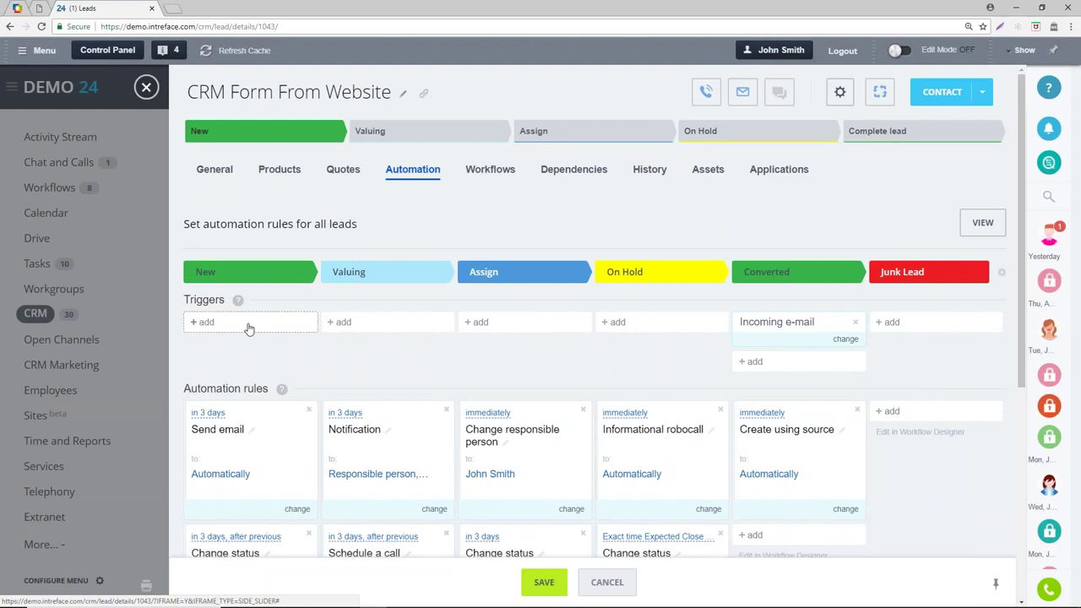
Check the triggers available for the Valuing status and add an Incoming call trigger to the Assign status
{"action": "left_click", "coordinate": [339, 323]}
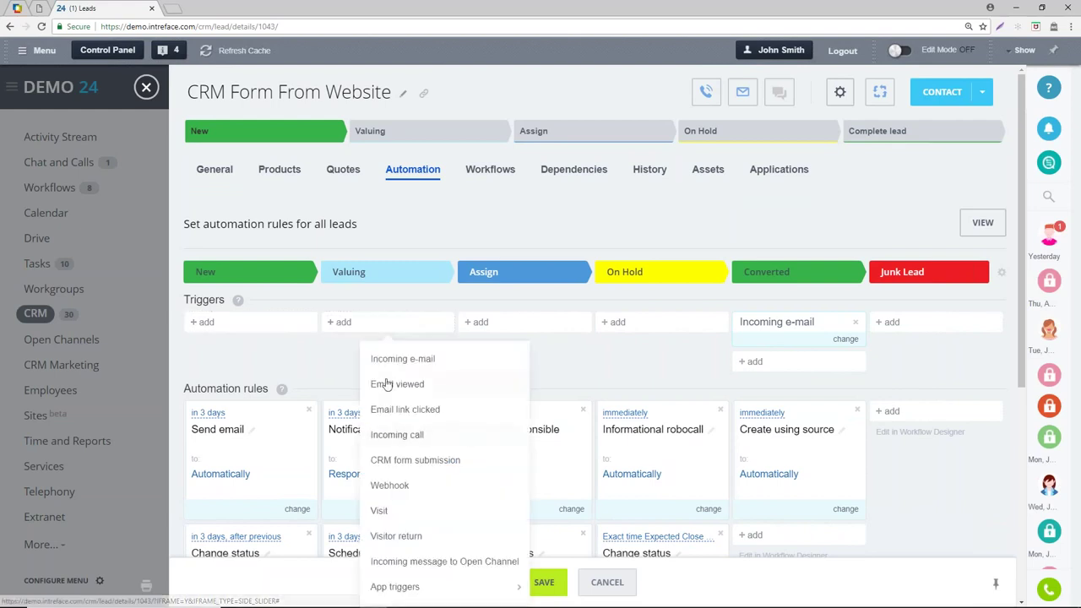
{"action": "left_click", "coordinate": [296, 357]}
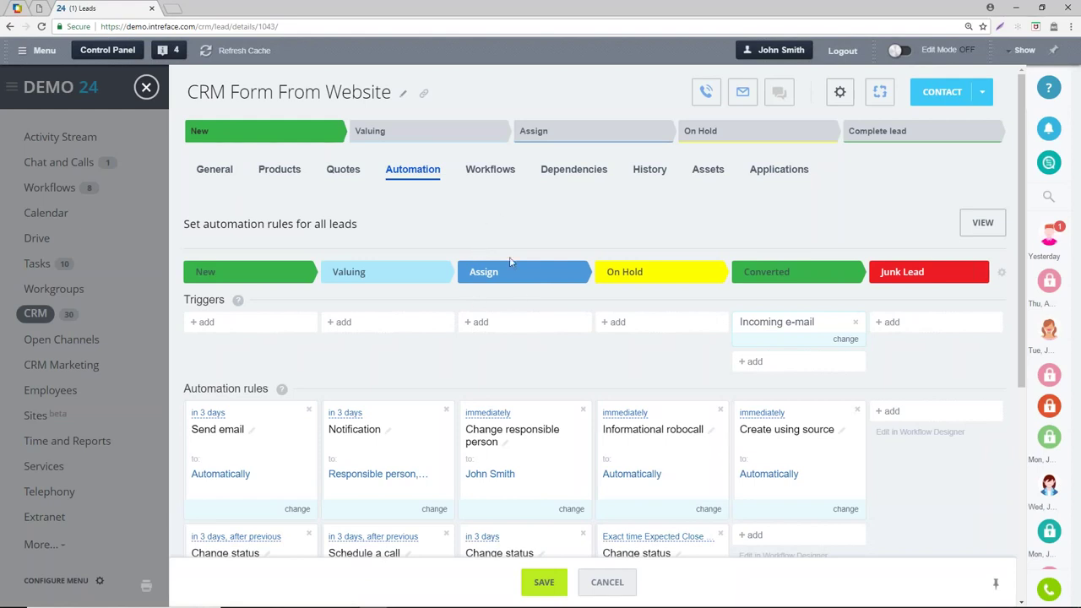
{"action": "left_click", "coordinate": [478, 322]}
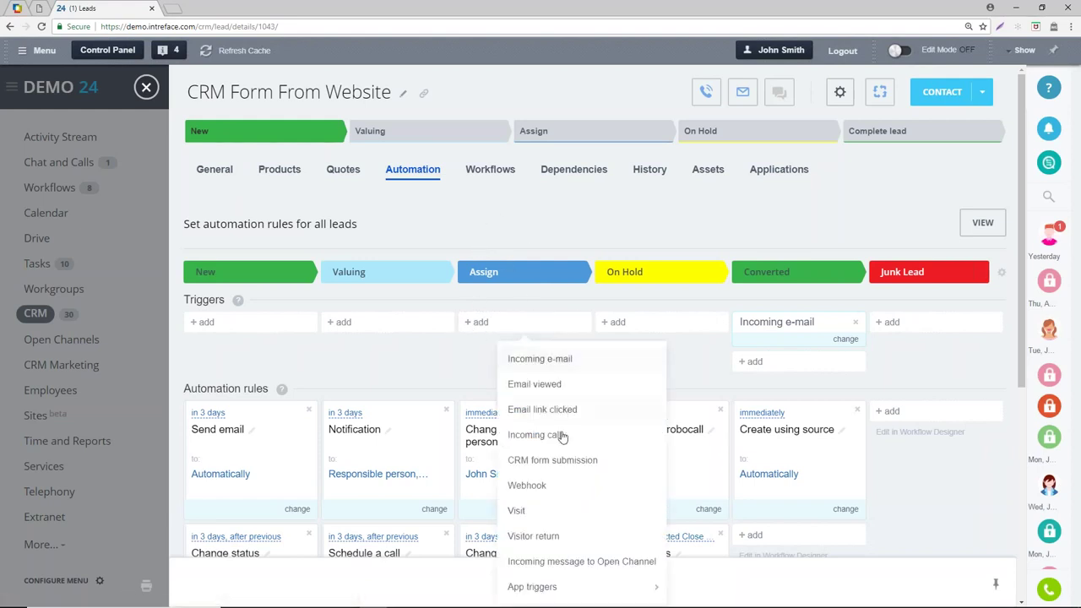
{"action": "left_click", "coordinate": [533, 434]}
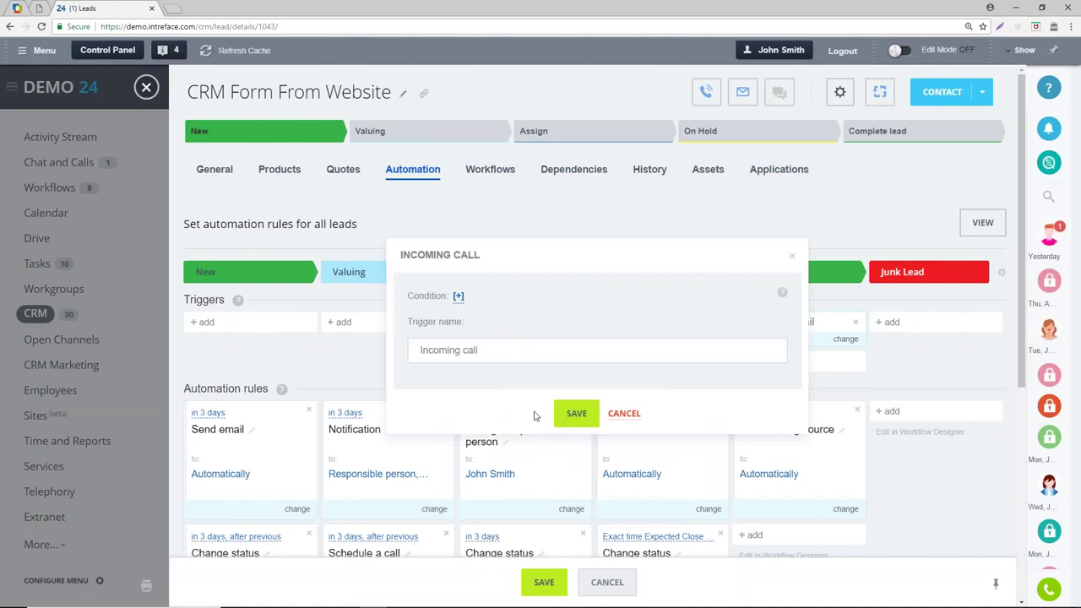
{"action": "left_click", "coordinate": [564, 411]}
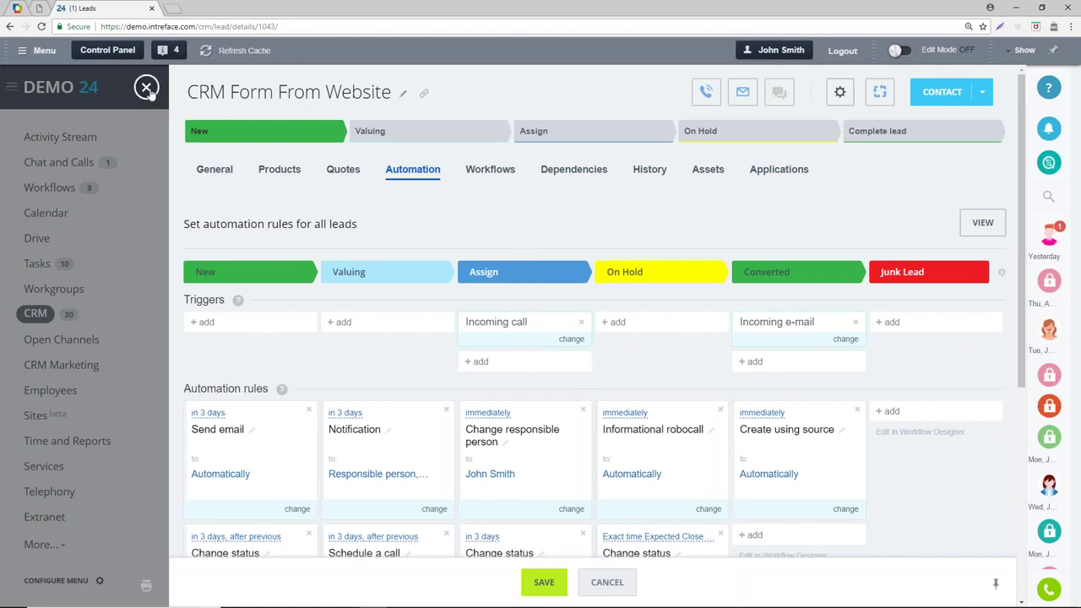
Return to the lead's general information, look it over and close the lead to get back to the leads list
{"action": "left_click", "coordinate": [214, 169]}
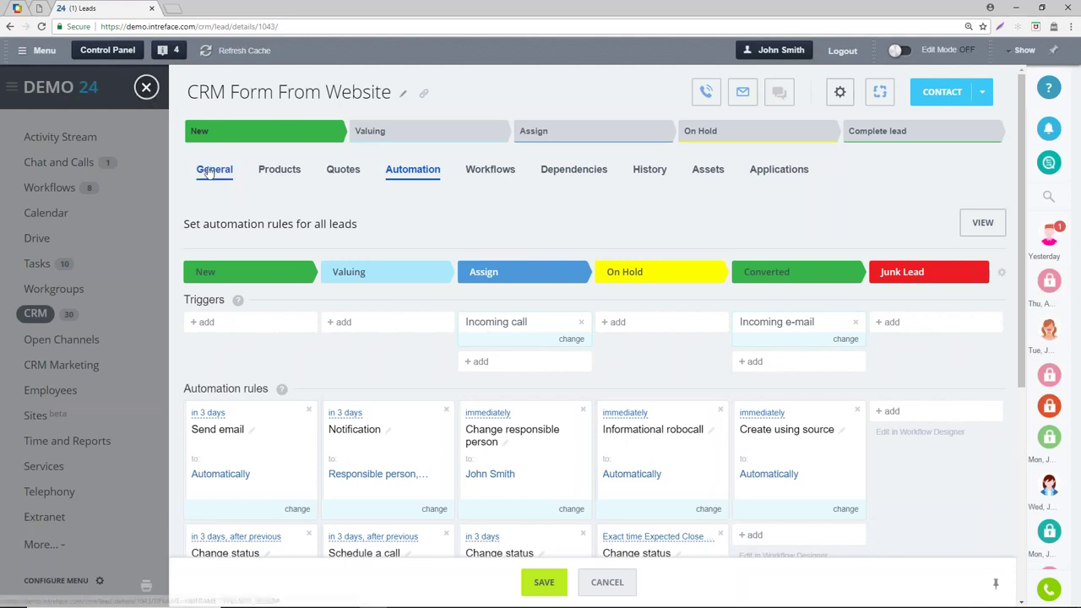
{"action": "key", "text": "ctrl+a"}
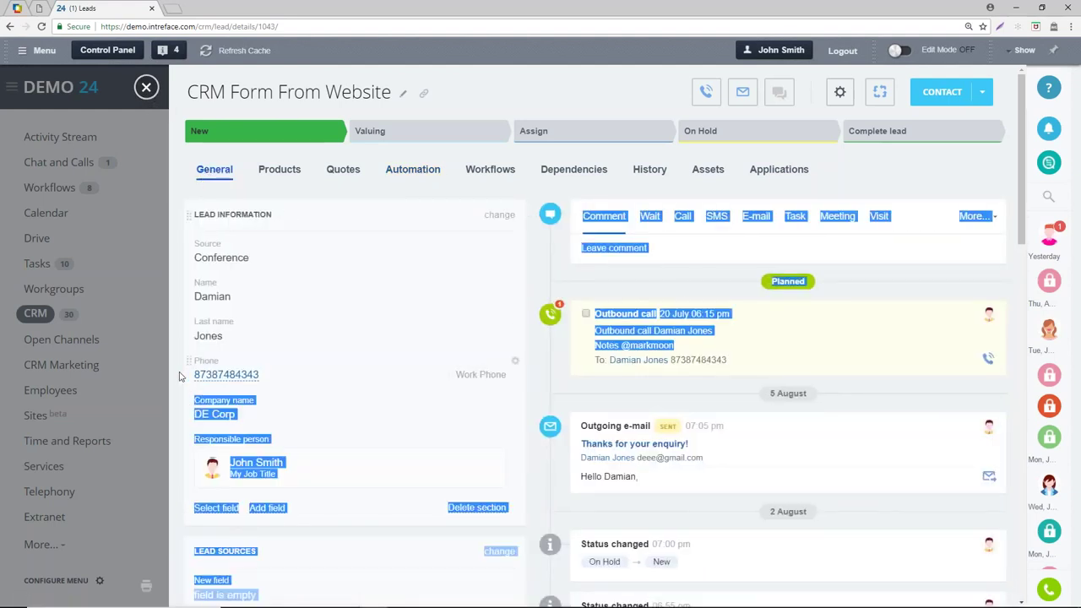
{"action": "left_click", "coordinate": [325, 397]}
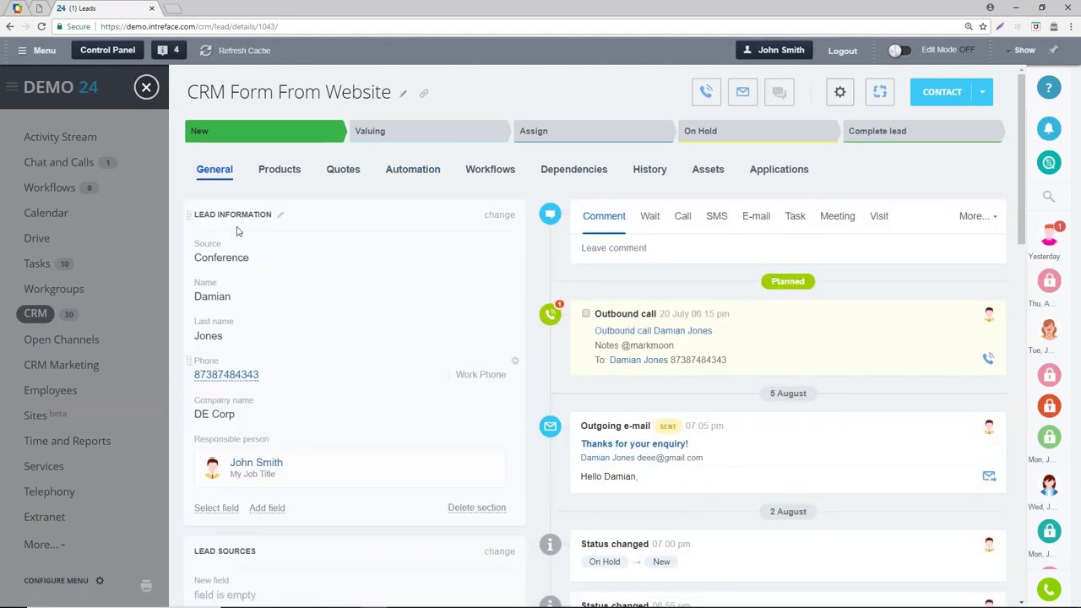
{"action": "left_click", "coordinate": [146, 87]}
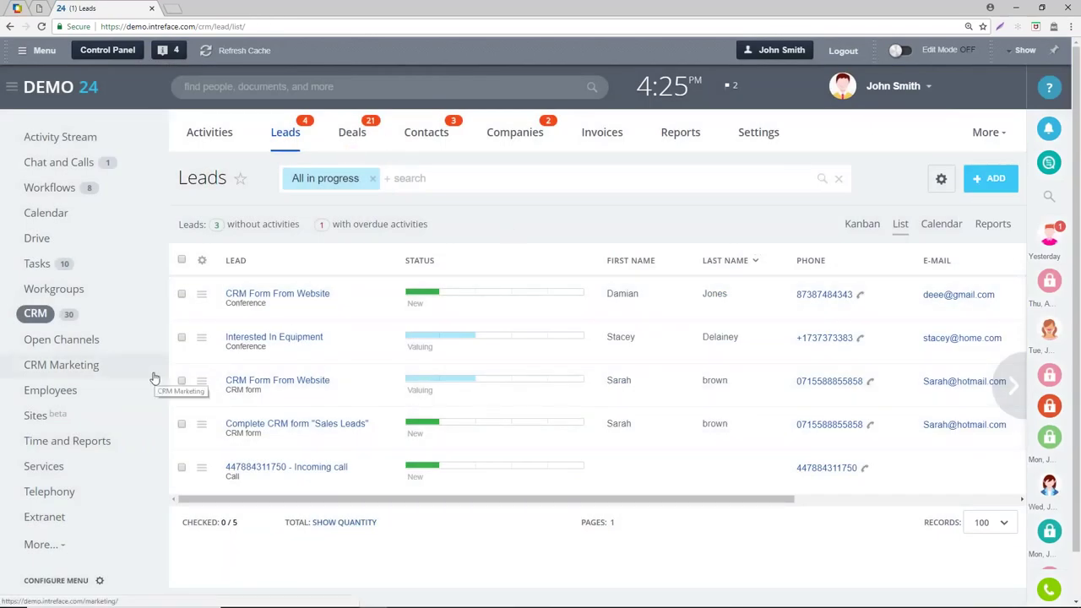
Start a voice broadcasting campaign in CRM Marketing from the first "Stimulate impulse purchase" template
{"action": "left_click", "coordinate": [78, 374]}
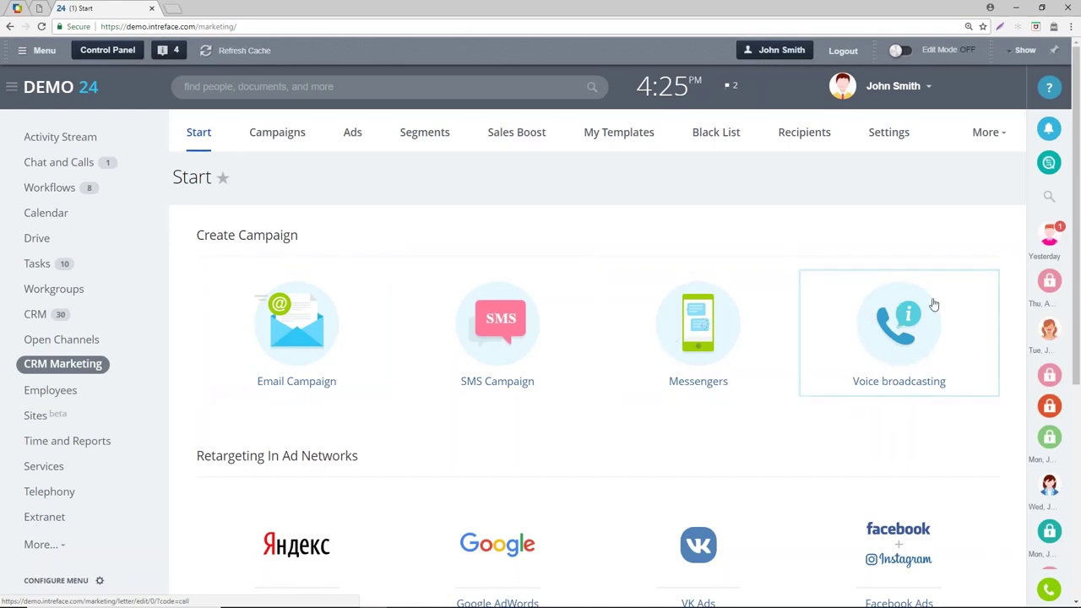
{"action": "left_click", "coordinate": [904, 331]}
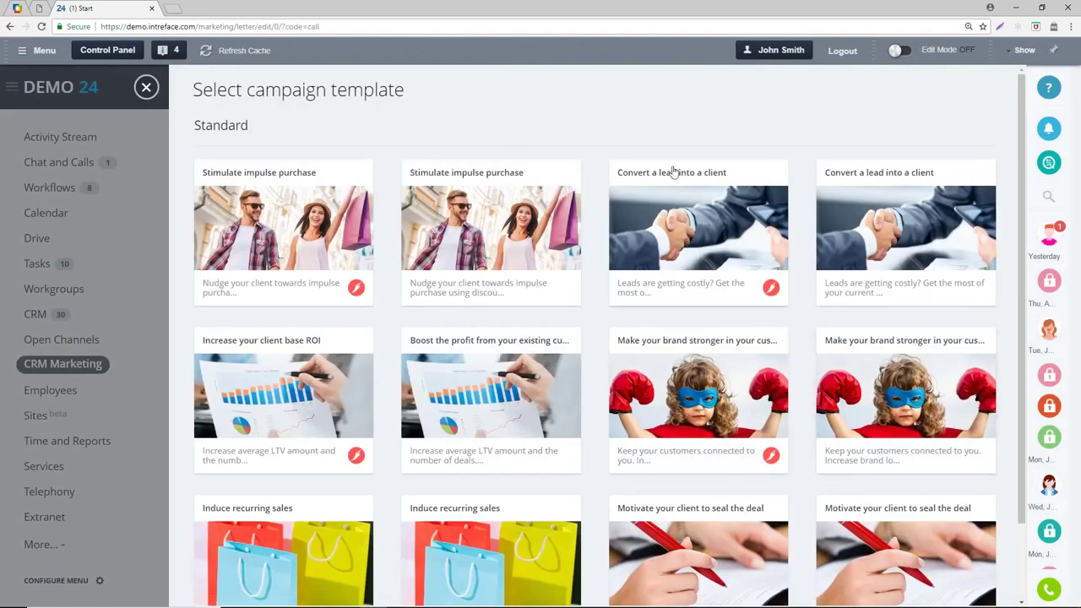
{"action": "left_click", "coordinate": [261, 197]}
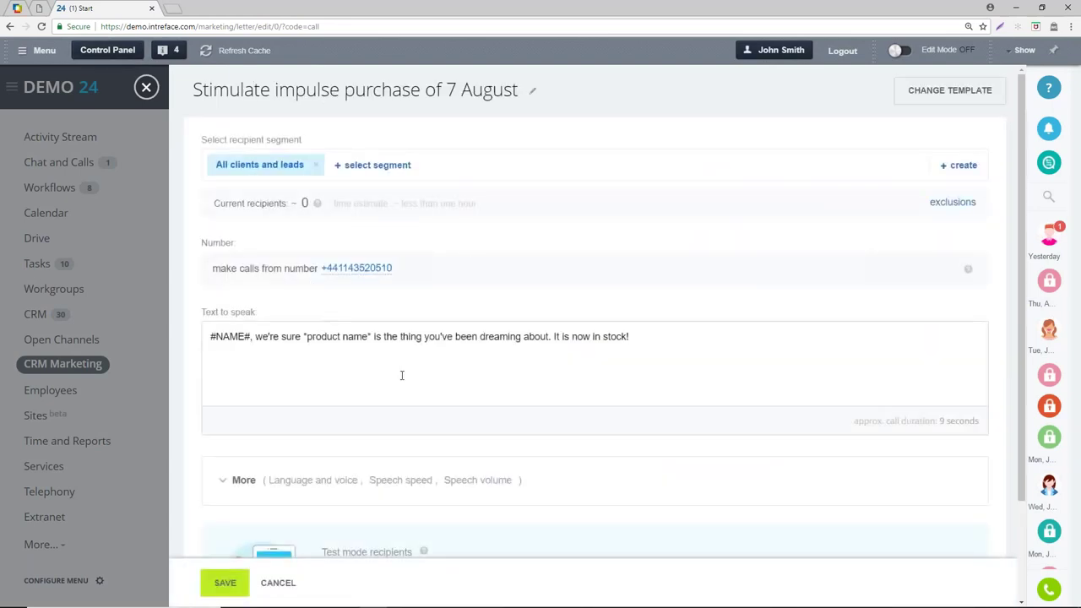
Examine the campaign's recipient segment, caller number, speech text, voice, speed and volume options and test recipients, and close it without saving
{"action": "scroll", "coordinate": [247, 363], "scroll_direction": "down", "scroll_amount": 1}
{"action": "scroll", "coordinate": [338, 321], "scroll_direction": "up", "scroll_amount": 1}
{"action": "scroll", "coordinate": [306, 397], "scroll_direction": "down", "scroll_amount": 1}
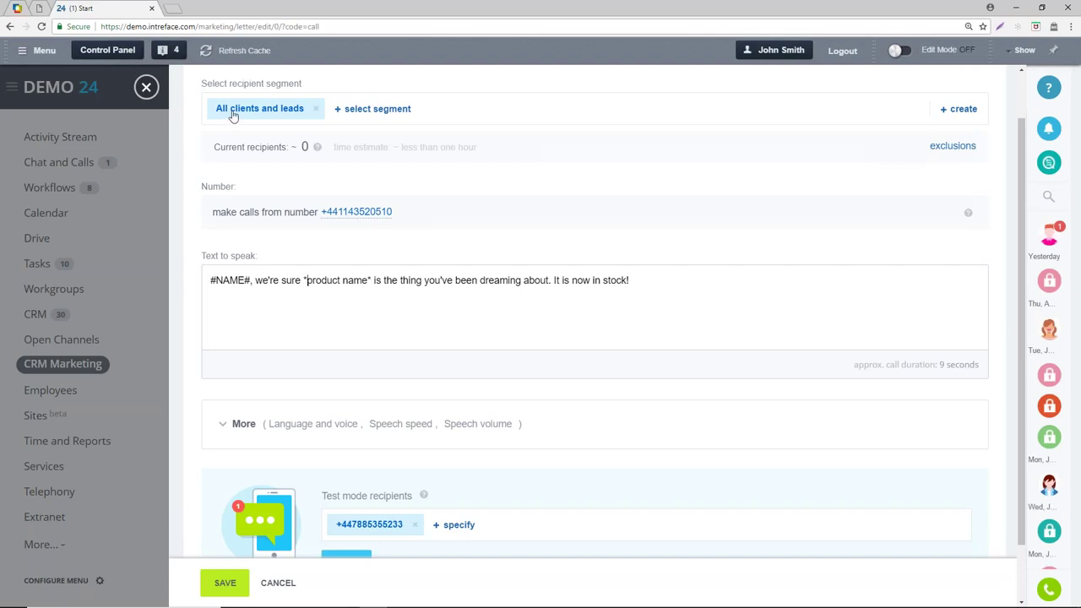
{"action": "scroll", "coordinate": [277, 335], "scroll_direction": "down", "scroll_amount": 1}
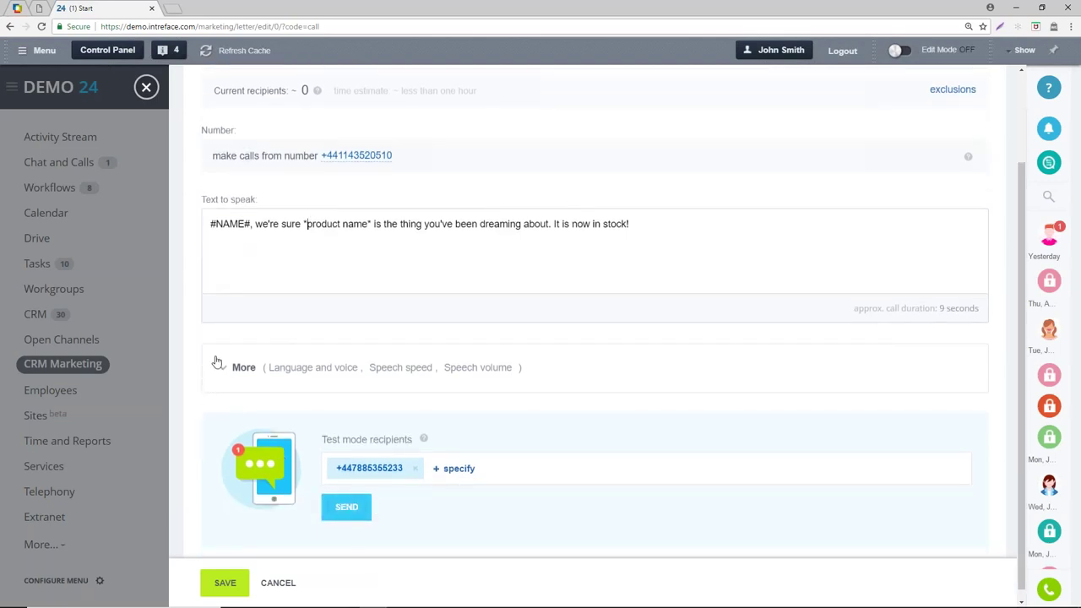
{"action": "left_click", "coordinate": [247, 370]}
{"action": "scroll", "coordinate": [512, 453], "scroll_direction": "down", "scroll_amount": 4}
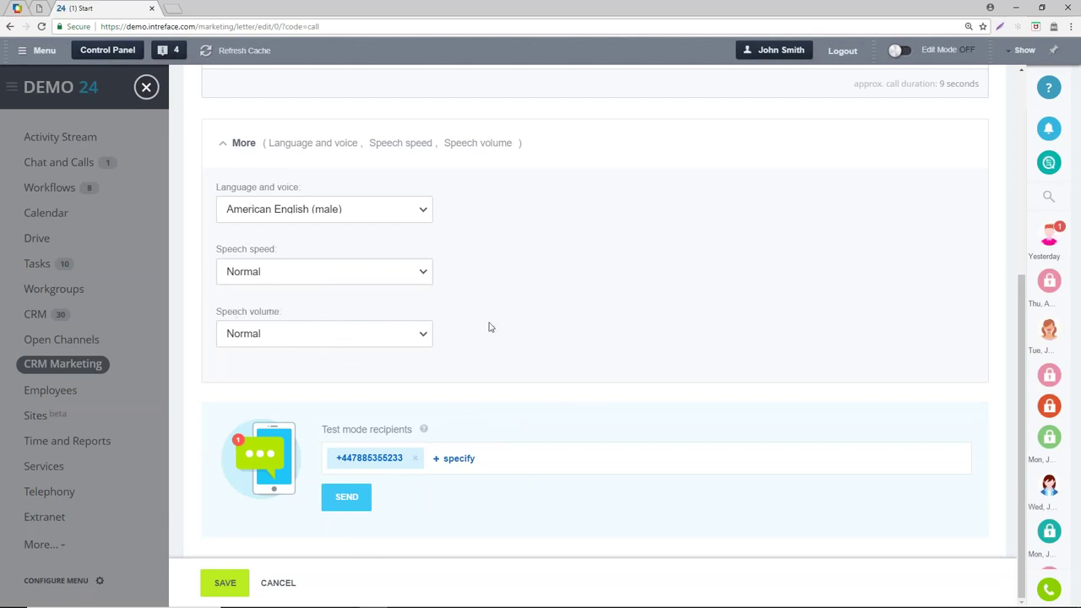
{"action": "scroll", "coordinate": [469, 322], "scroll_direction": "up", "scroll_amount": 3}
{"action": "scroll", "coordinate": [296, 230], "scroll_direction": "up", "scroll_amount": 1}
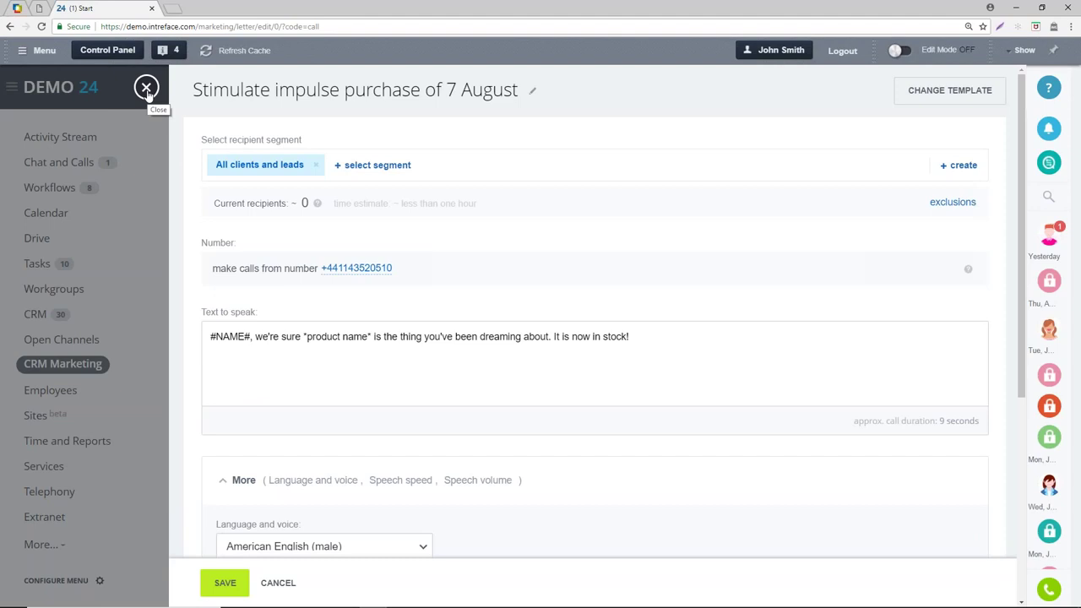
{"action": "left_click", "coordinate": [146, 88]}
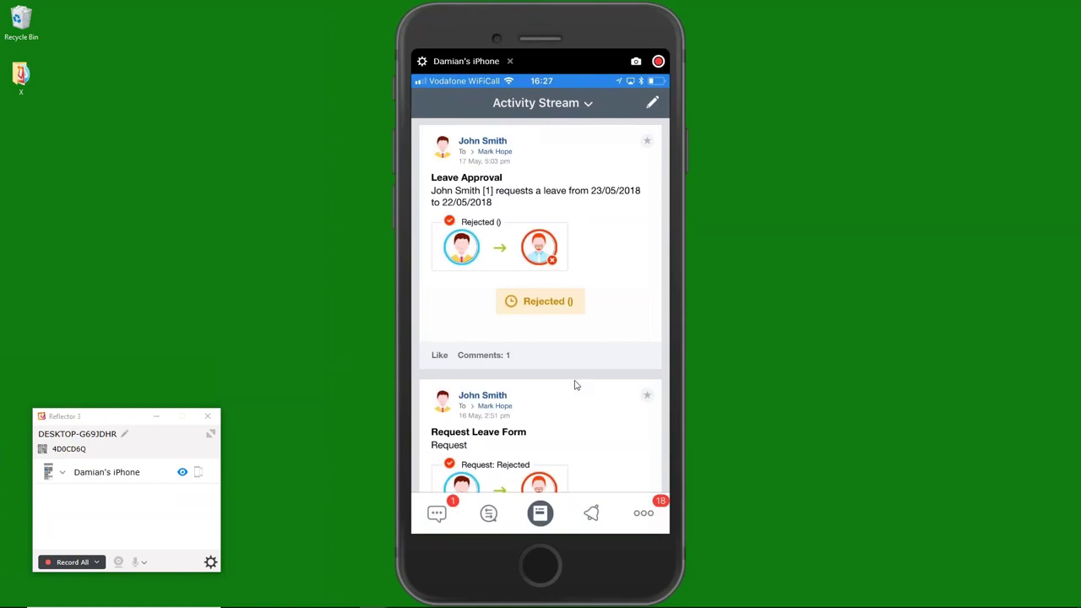
Minimize the Reflector control window so that only the mirrored phone stays on the desktop
{"action": "left_click", "coordinate": [155, 416]}
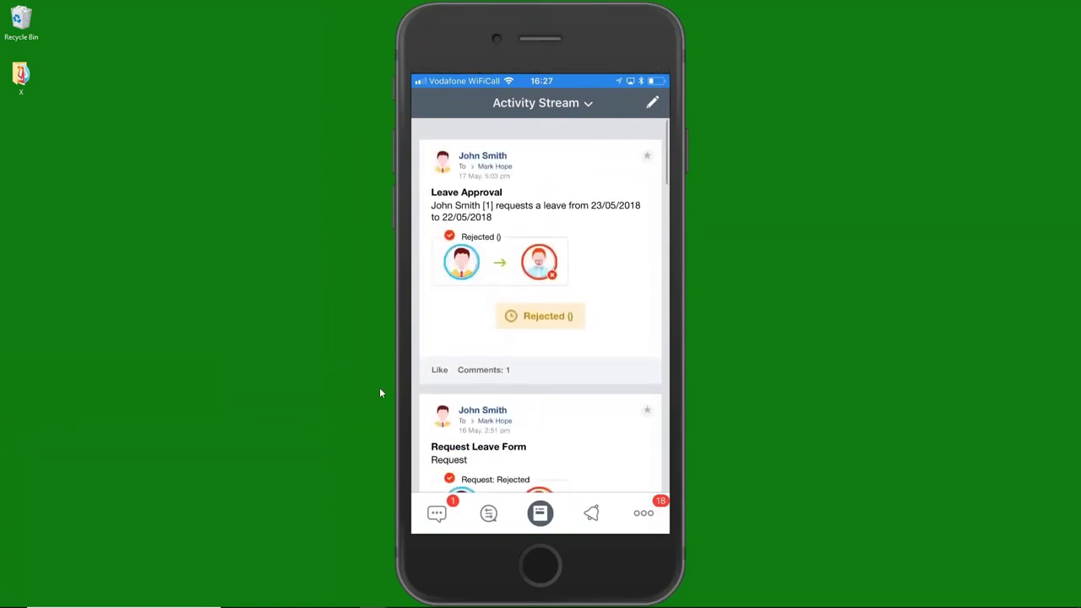
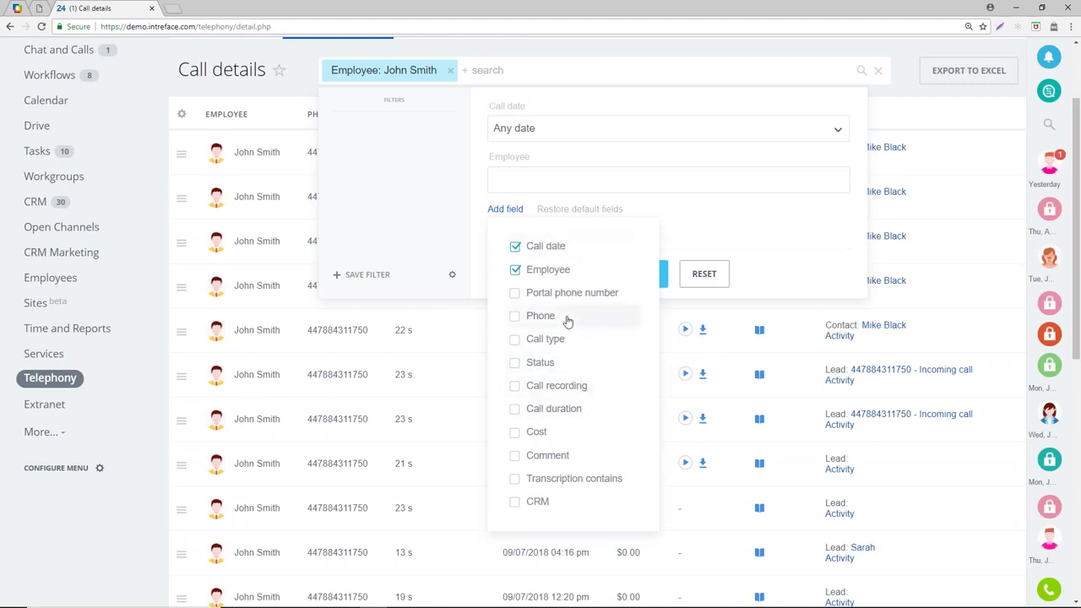
Add the Call type field to the call details filter and check which call types it offers
{"action": "left_click", "coordinate": [563, 346]}
{"action": "left_click", "coordinate": [406, 242]}
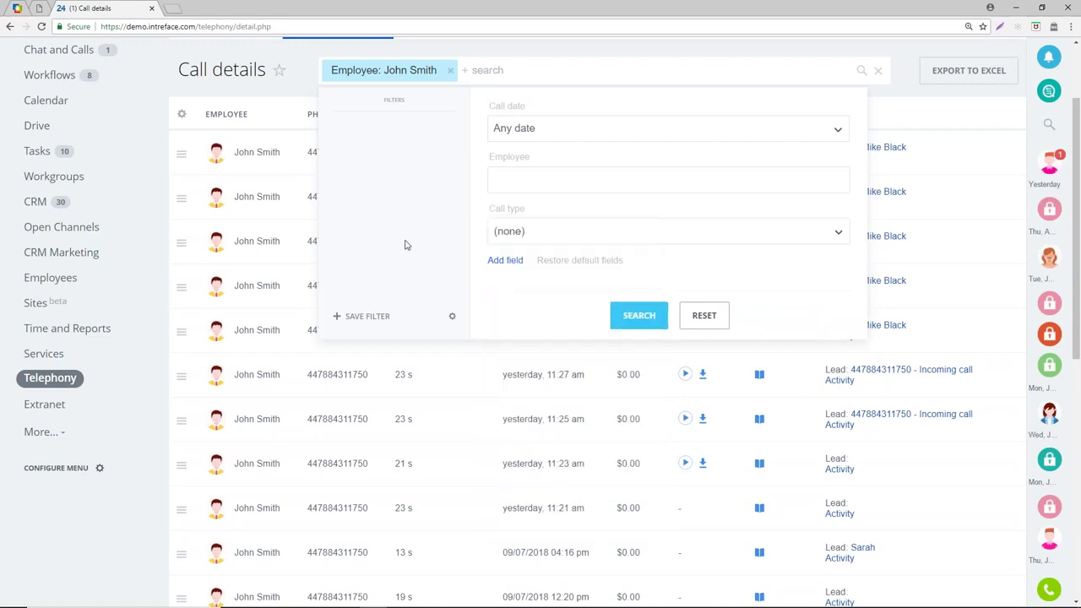
{"action": "left_click", "coordinate": [548, 237]}
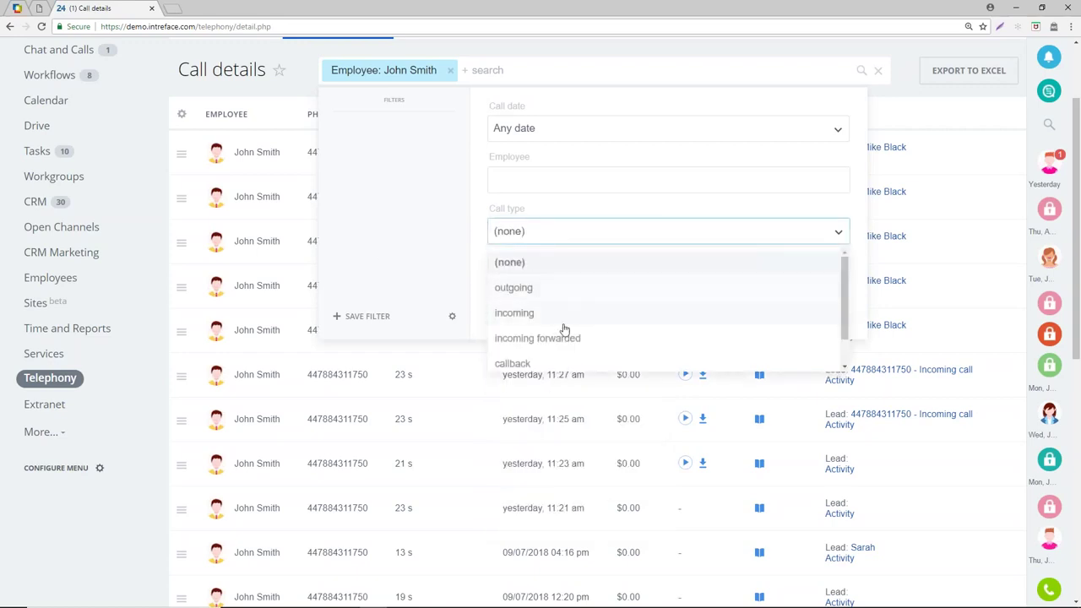
{"action": "left_click", "coordinate": [410, 212]}
Filter the call details by call date Current day, the first recent employee and call type outgoing
{"action": "left_click", "coordinate": [526, 128]}
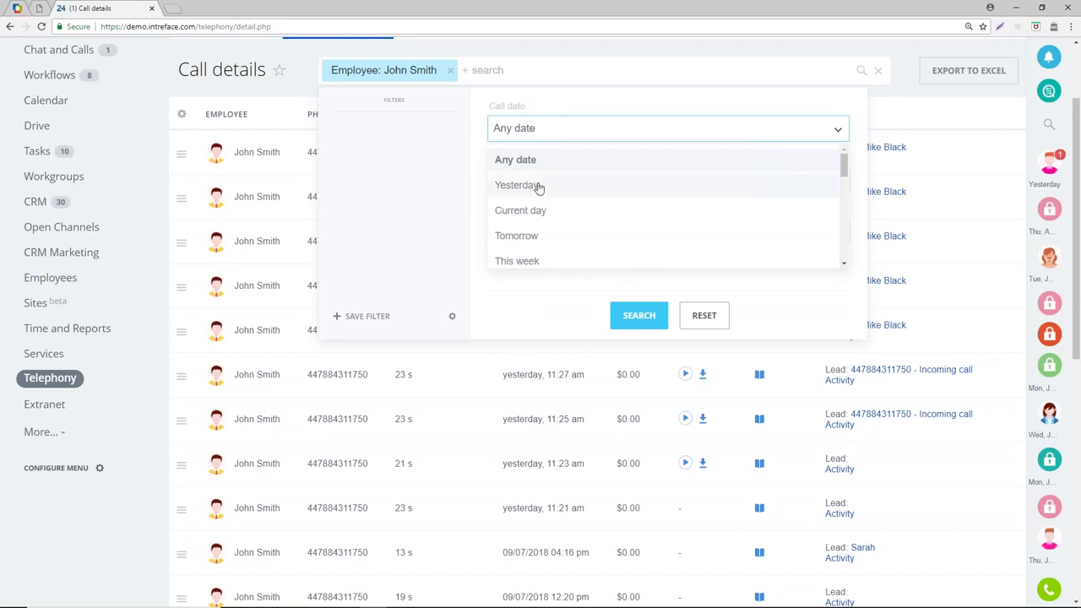
{"action": "left_click", "coordinate": [540, 211]}
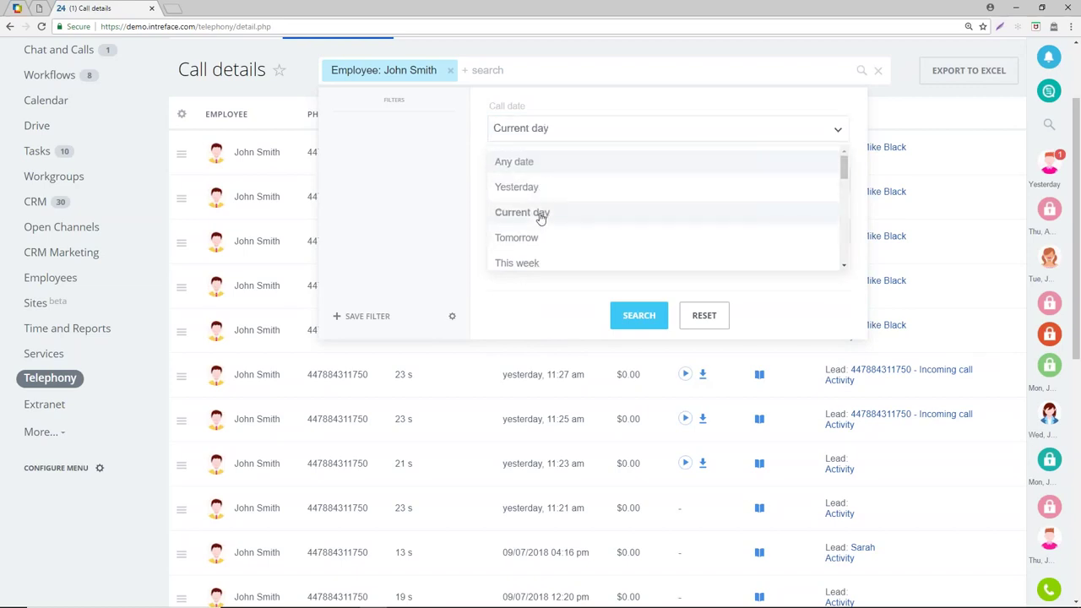
{"action": "left_click", "coordinate": [544, 178]}
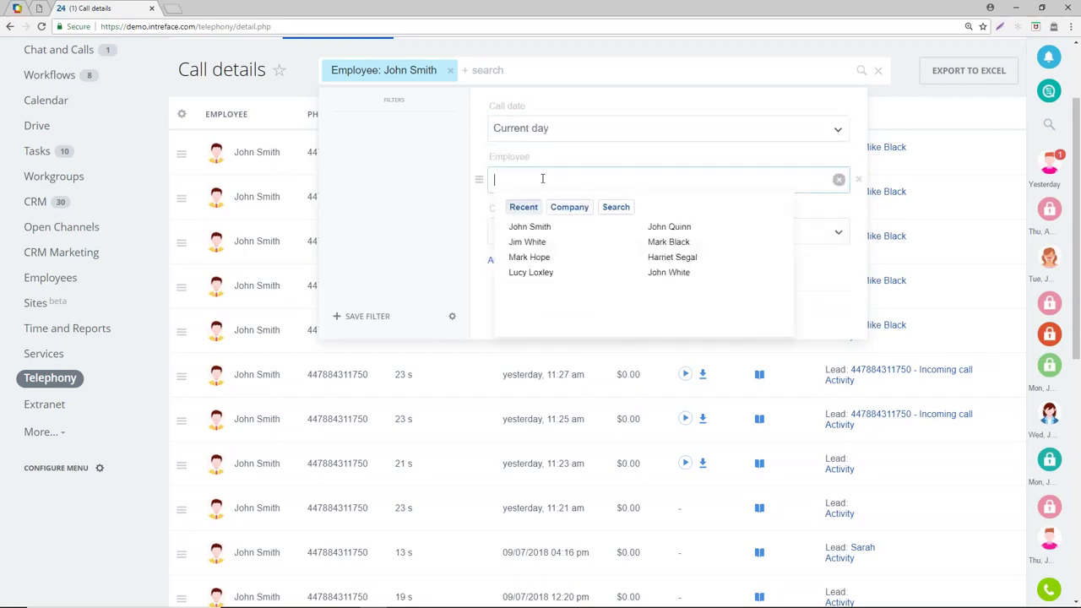
{"action": "left_click", "coordinate": [530, 226]}
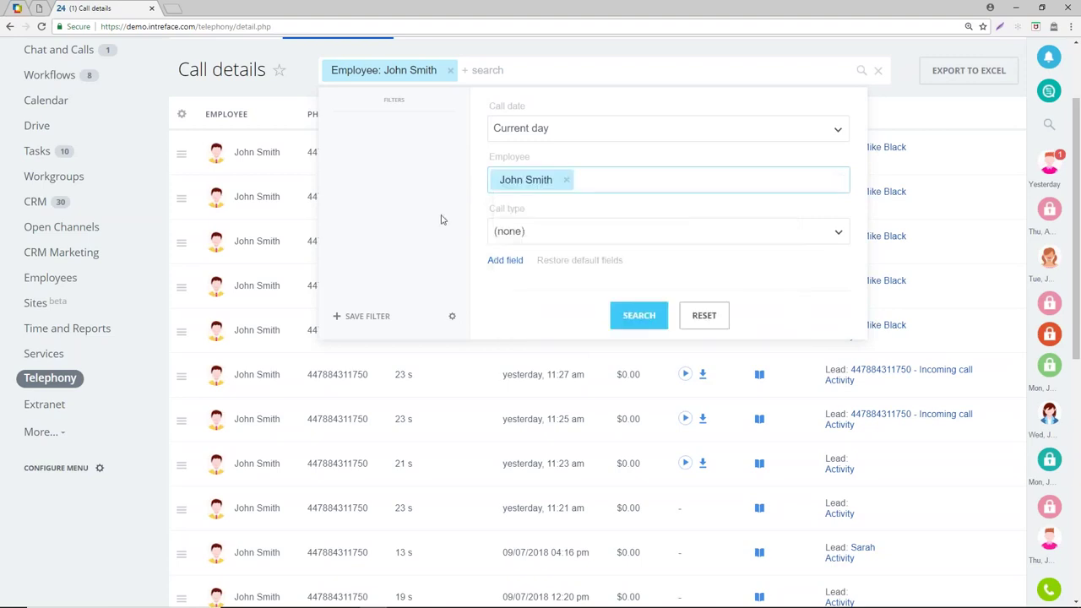
{"action": "left_click", "coordinate": [572, 239]}
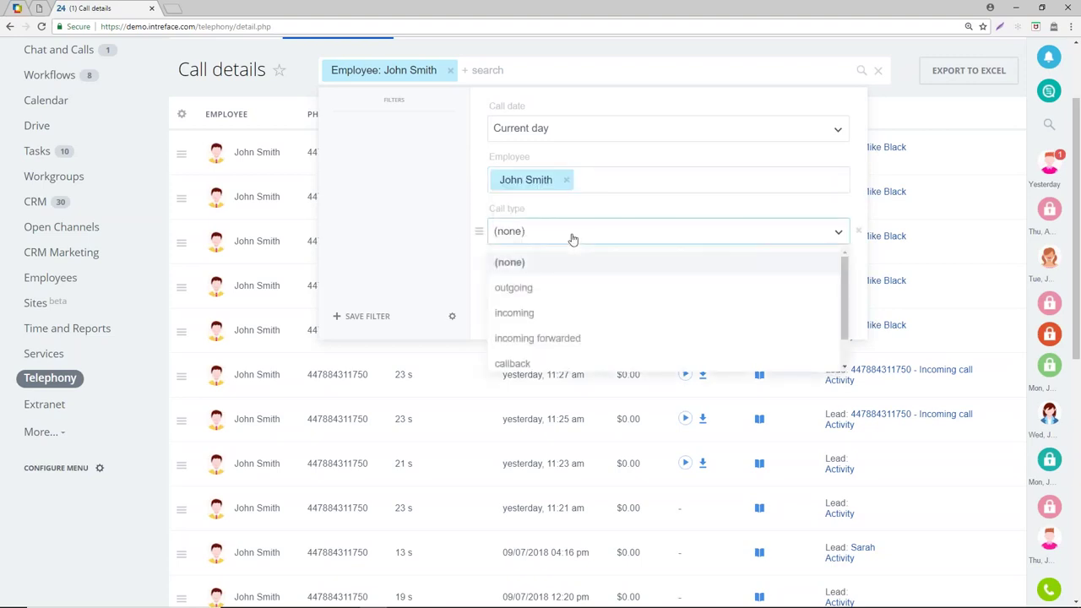
{"action": "left_click", "coordinate": [564, 289]}
{"action": "left_click", "coordinate": [640, 318]}
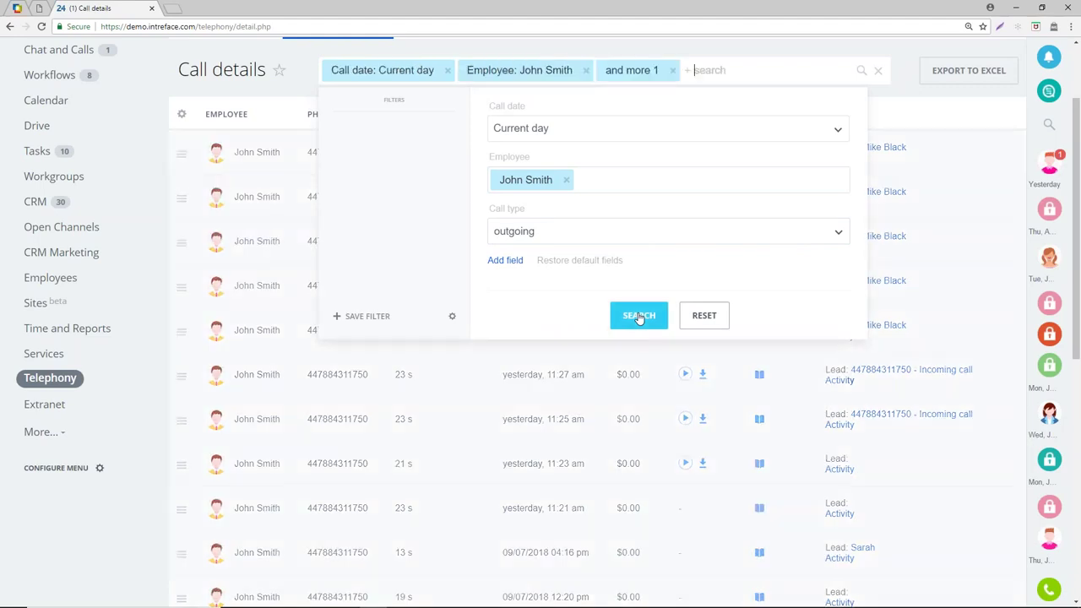
Remove the call type condition from the filter and briefly play the recording of the listed call
{"action": "left_click", "coordinate": [672, 71]}
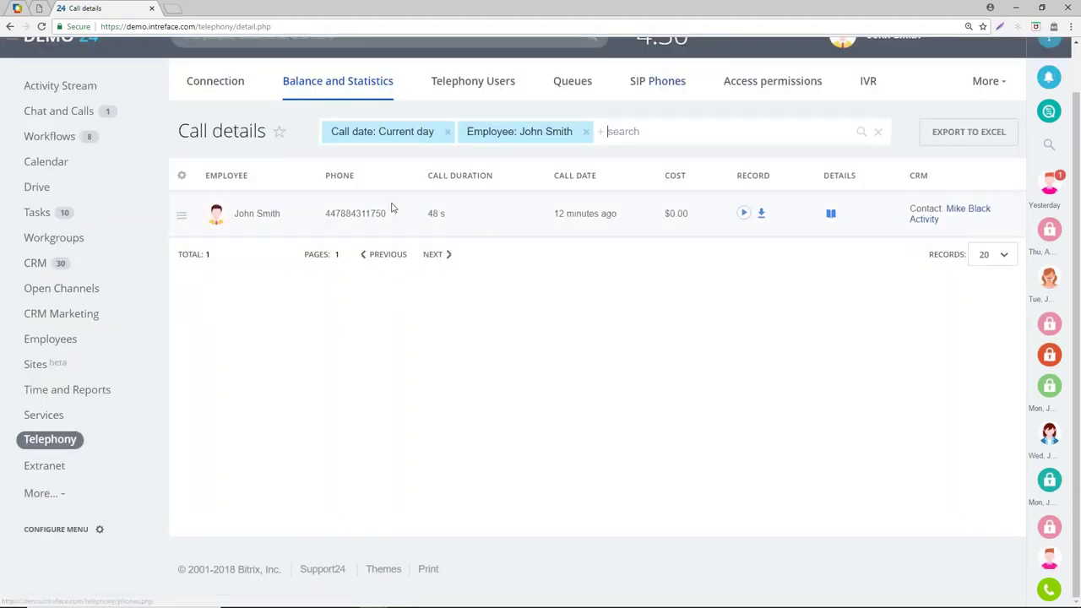
{"action": "scroll", "coordinate": [532, 347], "scroll_direction": "up", "scroll_amount": 1}
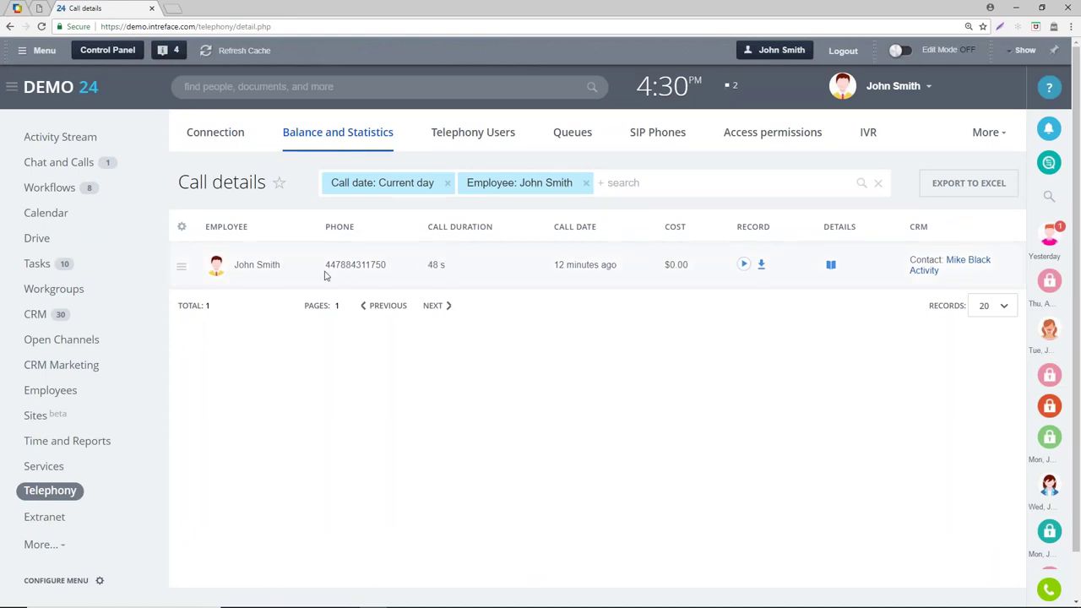
{"action": "left_click", "coordinate": [743, 266]}
{"action": "left_click", "coordinate": [743, 266]}
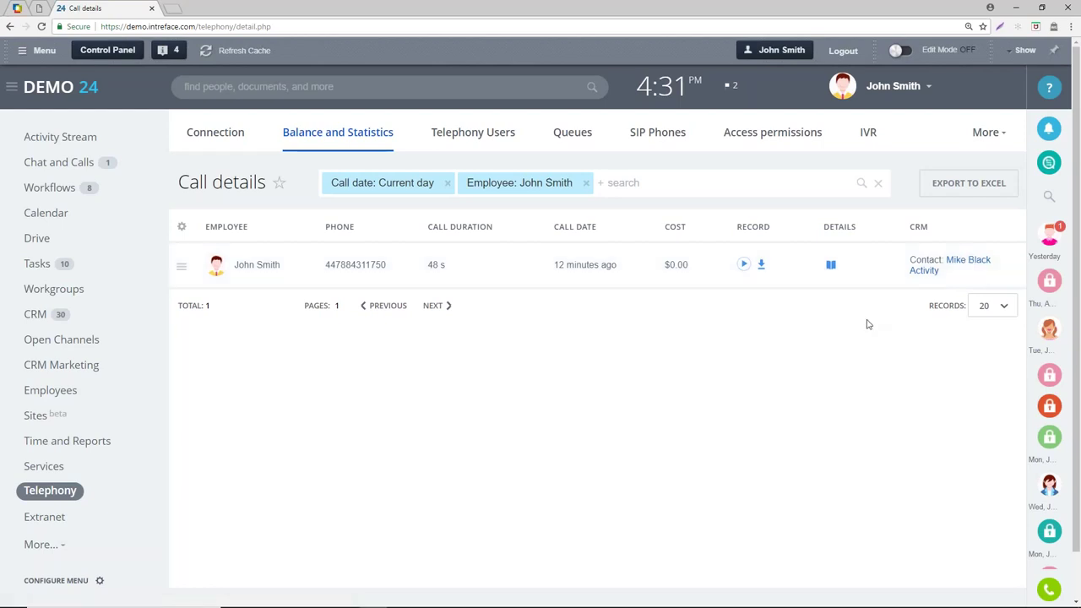
Remove the call date condition from the filter and check the actions available for the most recent call
{"action": "left_click", "coordinate": [447, 183]}
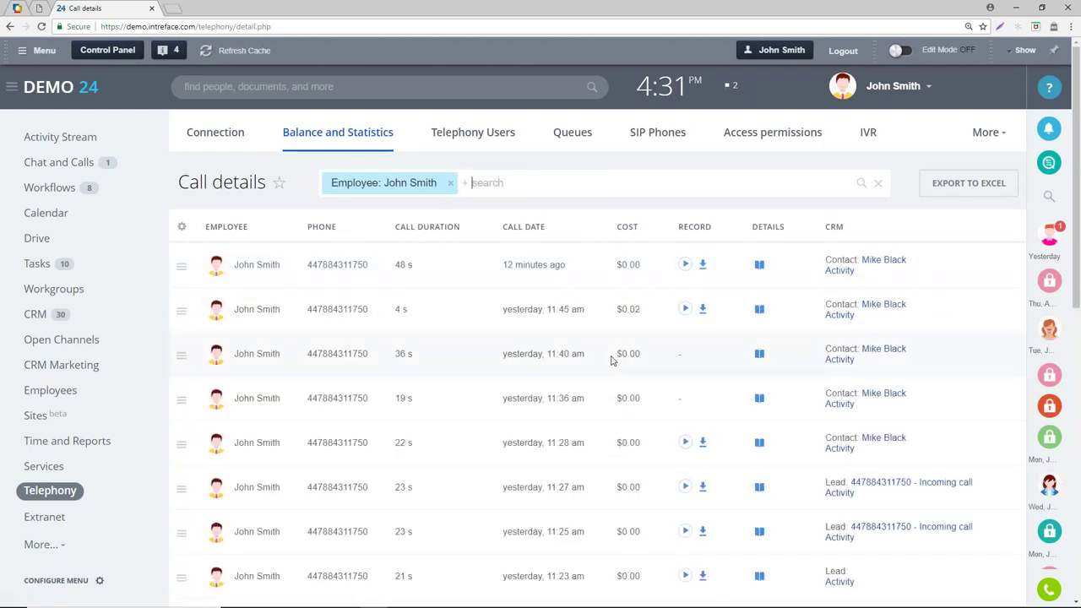
{"action": "left_click", "coordinate": [181, 267]}
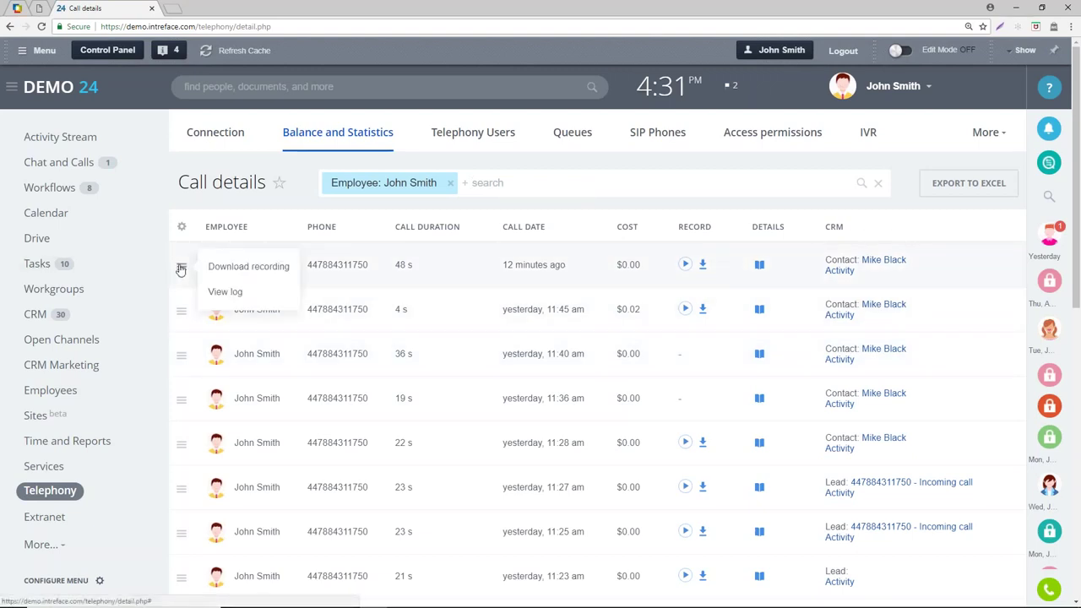
{"action": "left_click", "coordinate": [291, 189]}
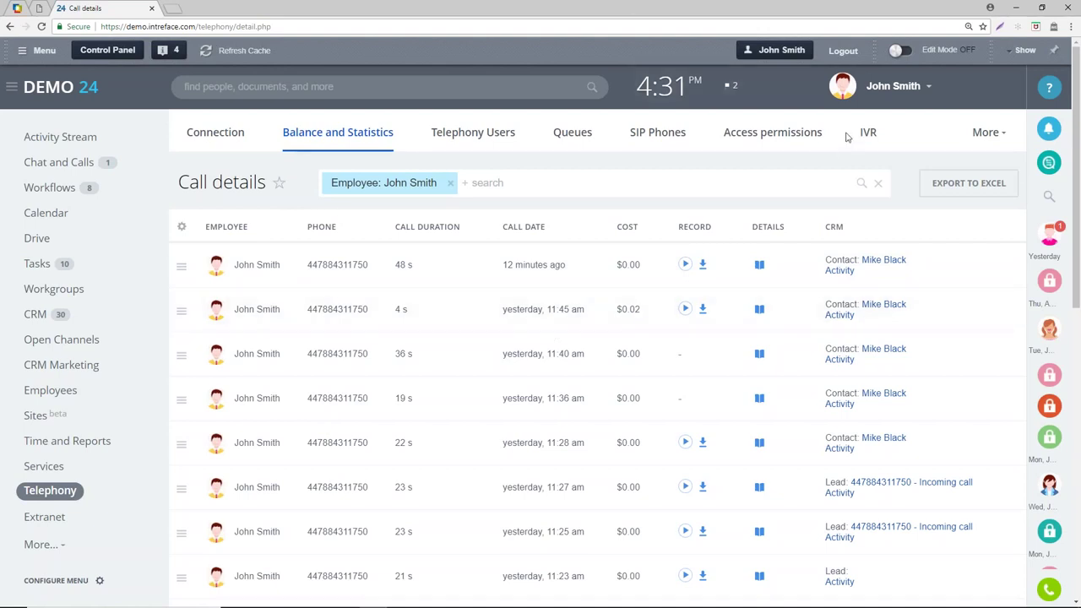
Open the telephony access permissions in a separate browser tab and switch to it
{"action": "middle_click", "coordinate": [734, 141]}
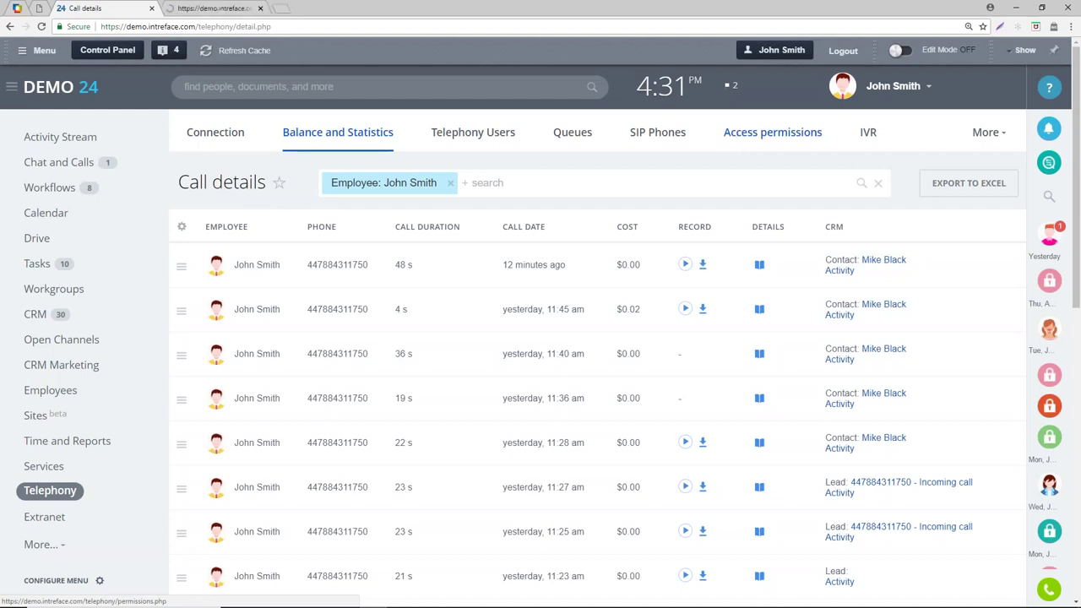
{"action": "left_click", "coordinate": [210, 10]}
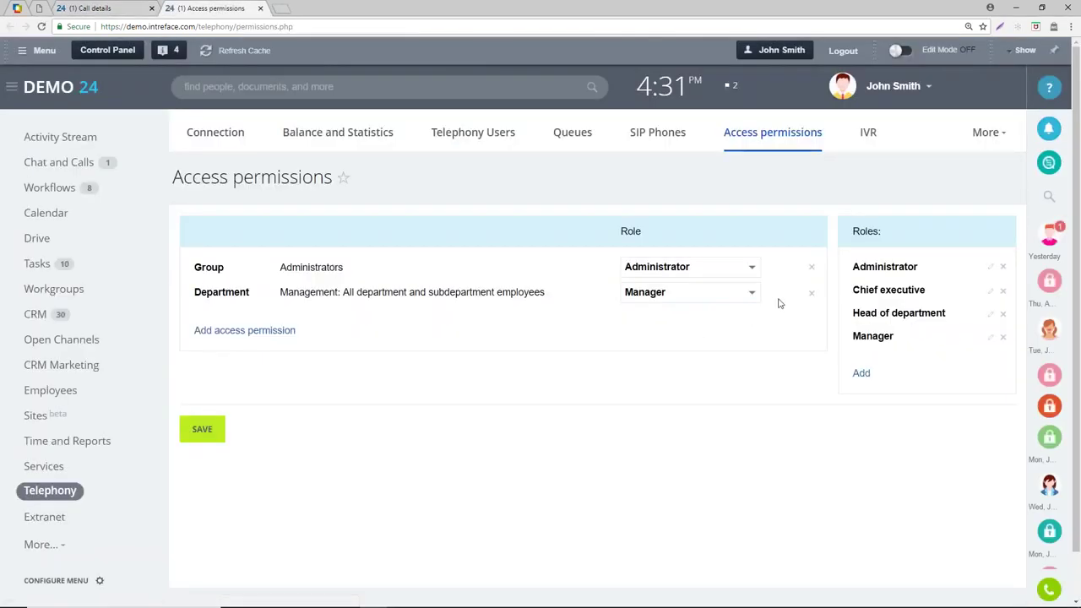
Open the Administrator role for editing, review the permission options for viewing call statistics, and return to the call details
{"action": "left_click", "coordinate": [990, 267]}
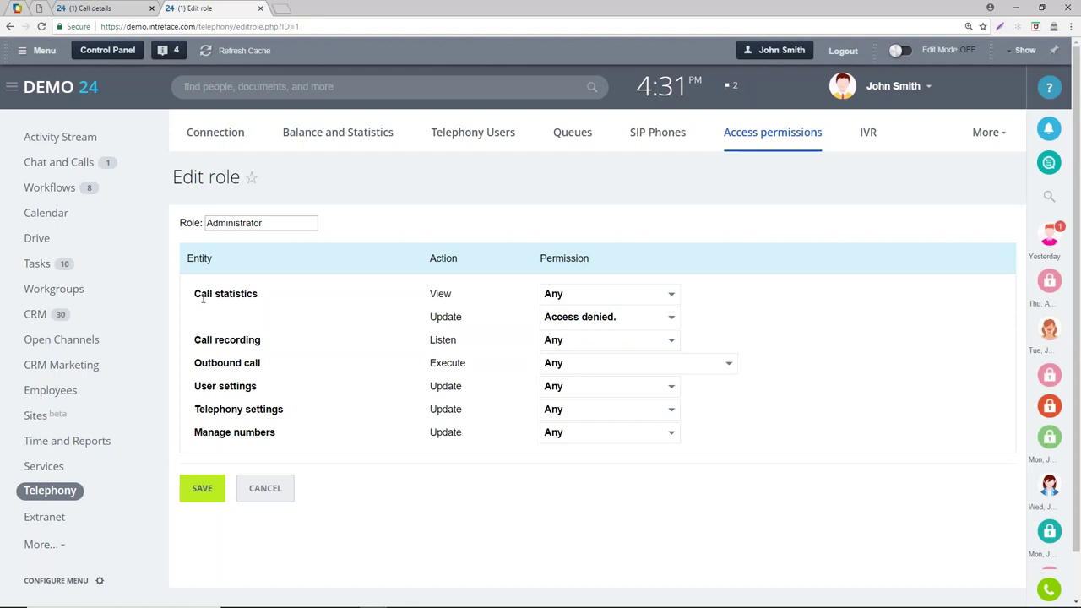
{"action": "left_click", "coordinate": [595, 294]}
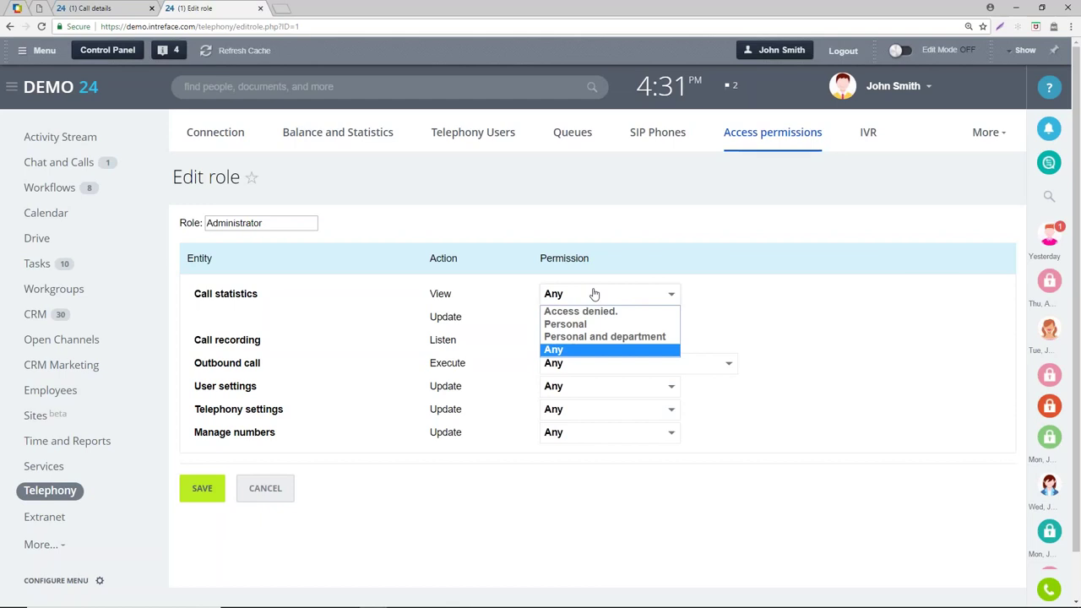
{"action": "left_click", "coordinate": [490, 298]}
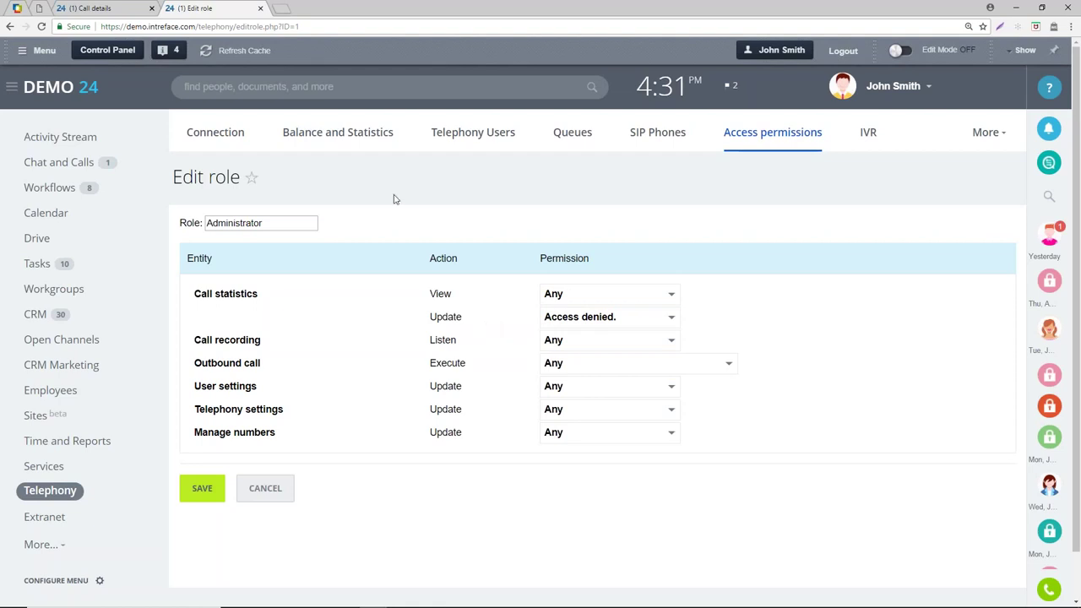
{"action": "left_click", "coordinate": [119, 8]}
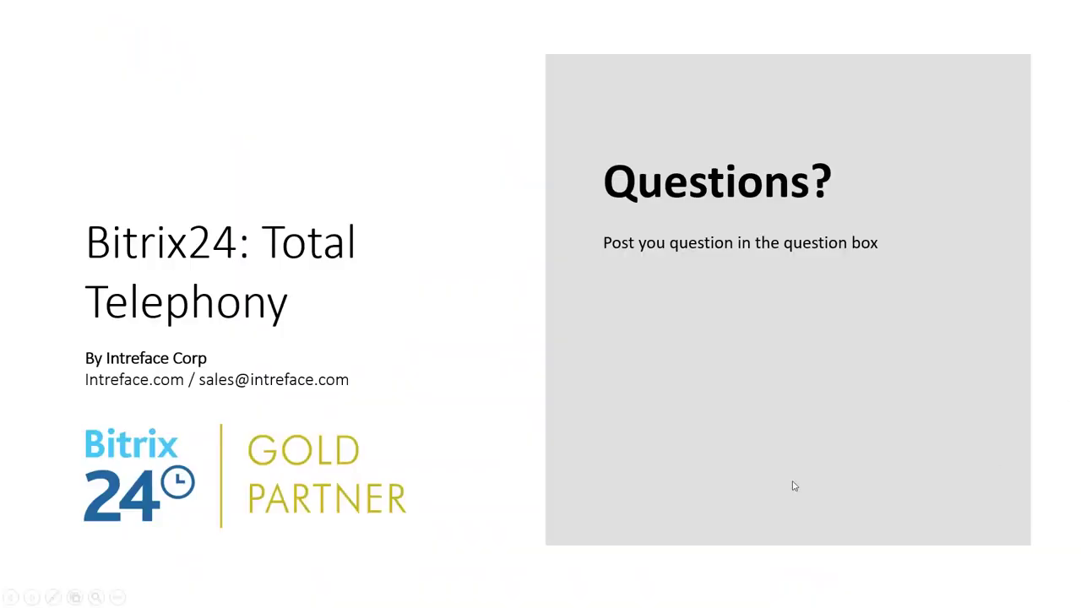
{"action": "left_click", "coordinate": [841, 439]}
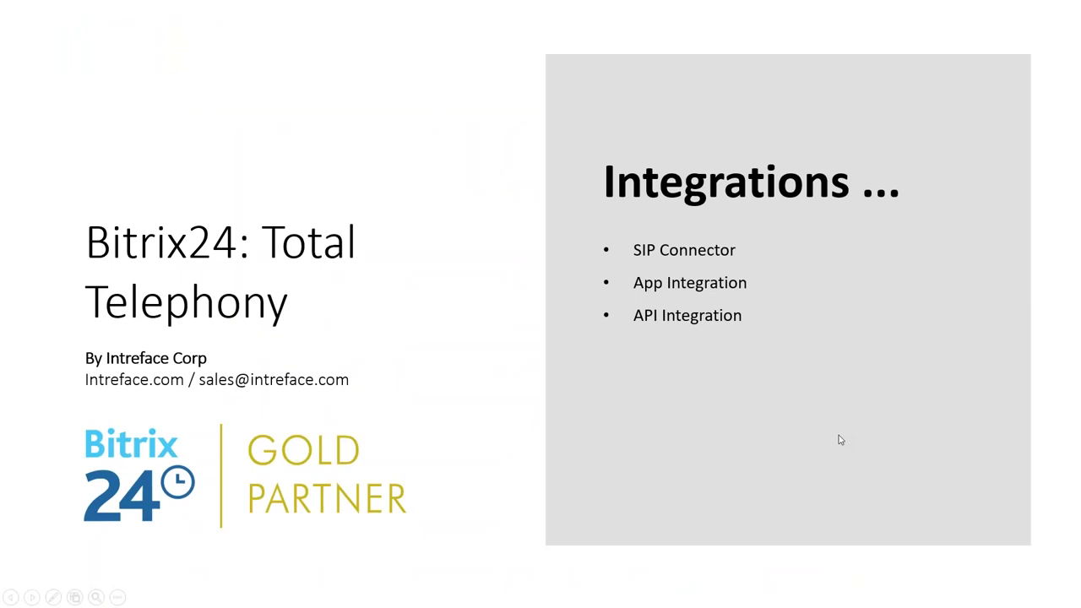
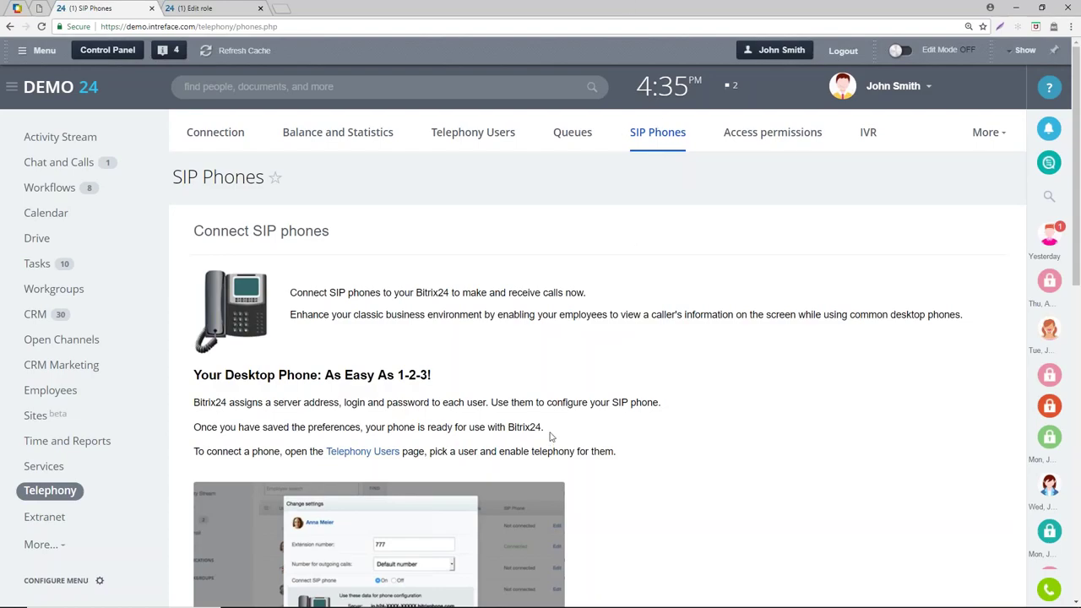
Read through the instructions for connecting SIP phones
{"action": "scroll", "coordinate": [557, 435], "scroll_direction": "down", "scroll_amount": 6}
{"action": "scroll", "coordinate": [561, 435], "scroll_direction": "down", "scroll_amount": 2}
{"action": "scroll", "coordinate": [620, 410], "scroll_direction": "up", "scroll_amount": 10}
Open the PBX connection options on the telephony connection page and review the SIP connector terms
{"action": "left_click", "coordinate": [207, 136]}
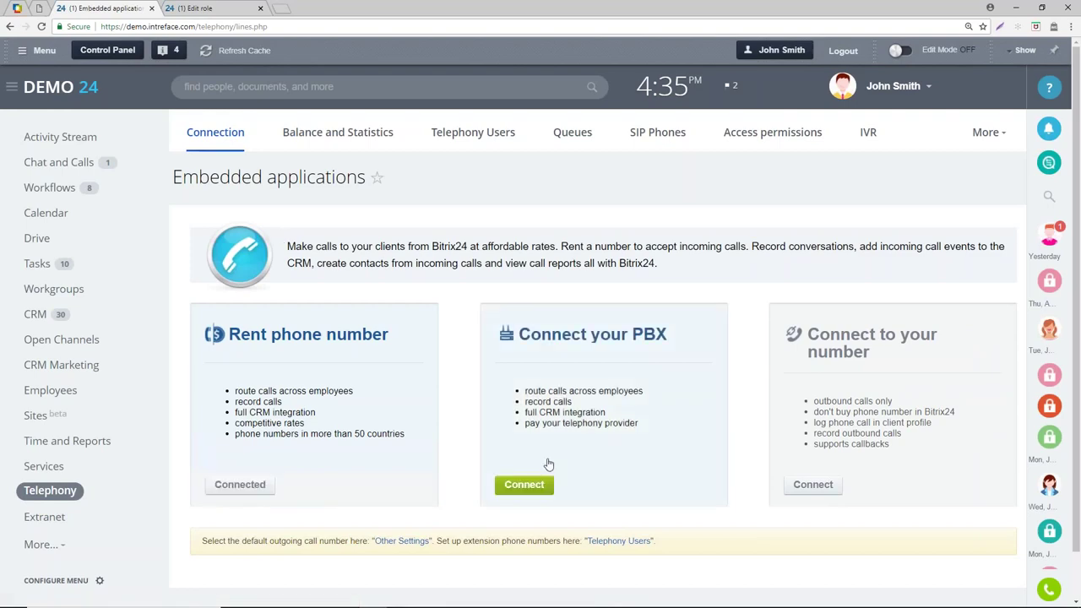
{"action": "left_click", "coordinate": [534, 483]}
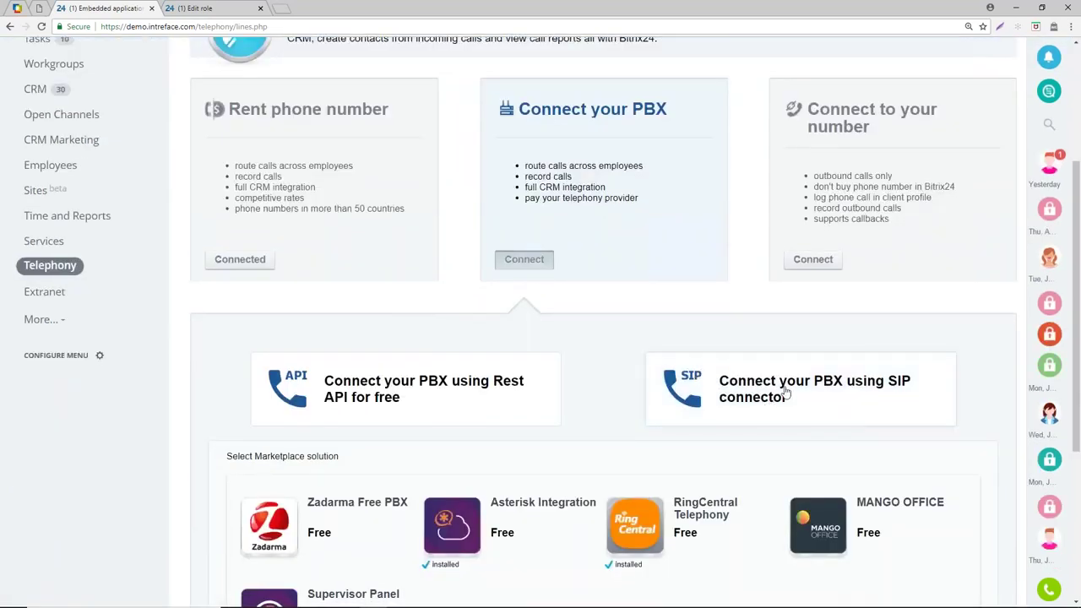
{"action": "left_click", "coordinate": [784, 393]}
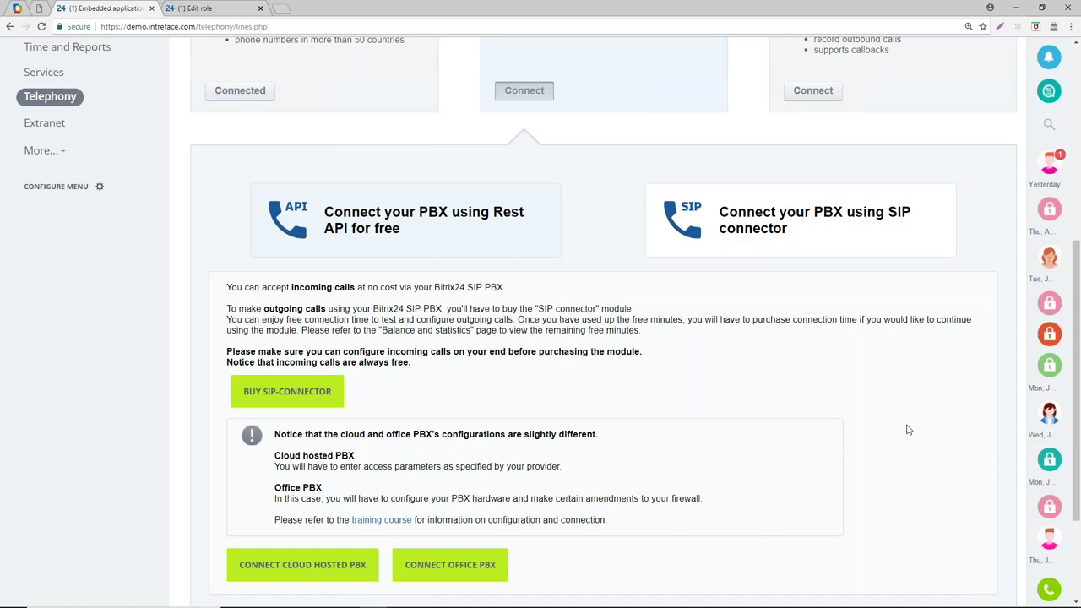
{"action": "scroll", "coordinate": [901, 435], "scroll_direction": "up", "scroll_amount": 5}
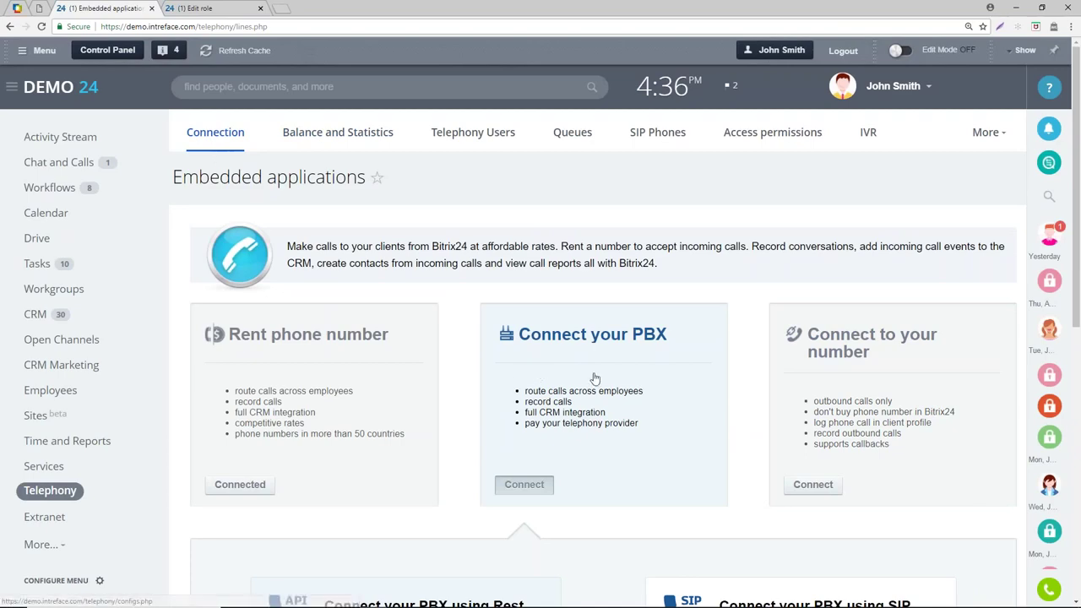
{"action": "scroll", "coordinate": [595, 378], "scroll_direction": "down", "scroll_amount": 2}
{"action": "scroll", "coordinate": [734, 377], "scroll_direction": "down", "scroll_amount": 2}
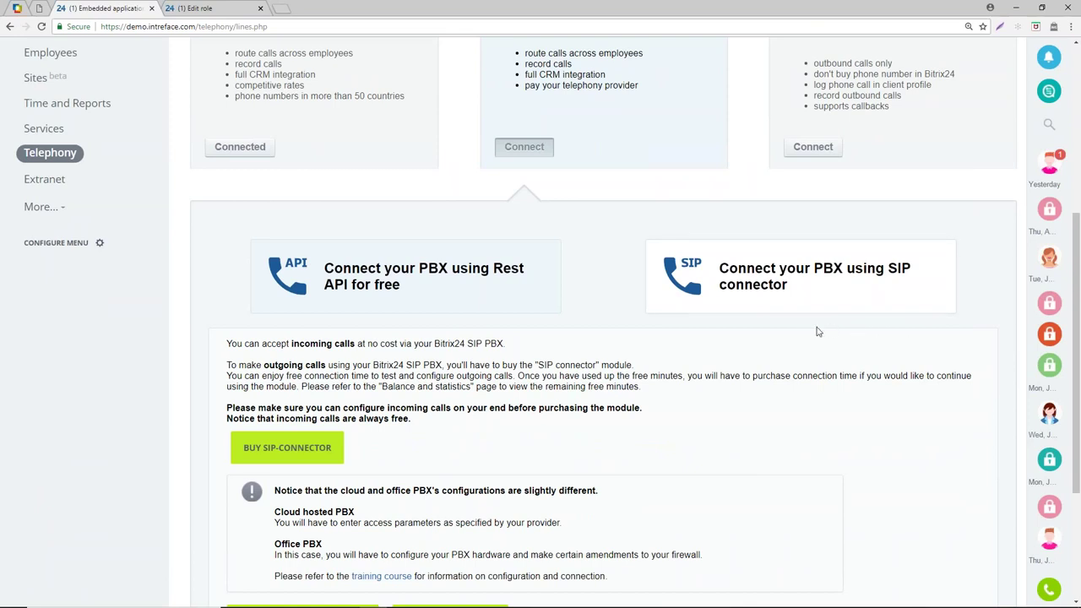
Show the Rest API option for connecting a PBX and review its Marketplace solutions
{"action": "left_click", "coordinate": [413, 276]}
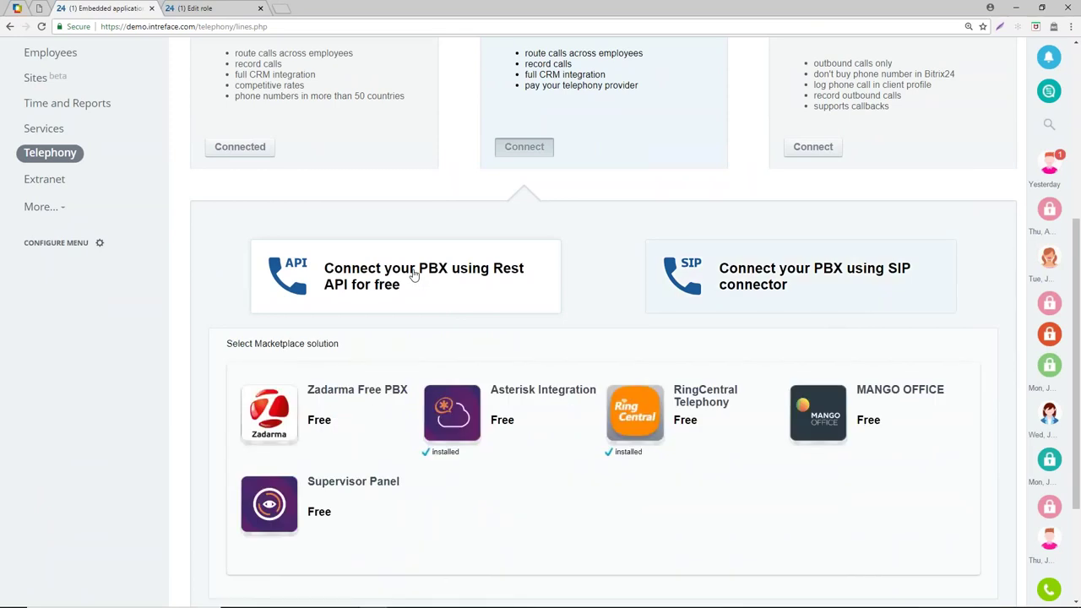
{"action": "scroll", "coordinate": [629, 300], "scroll_direction": "down", "scroll_amount": 1}
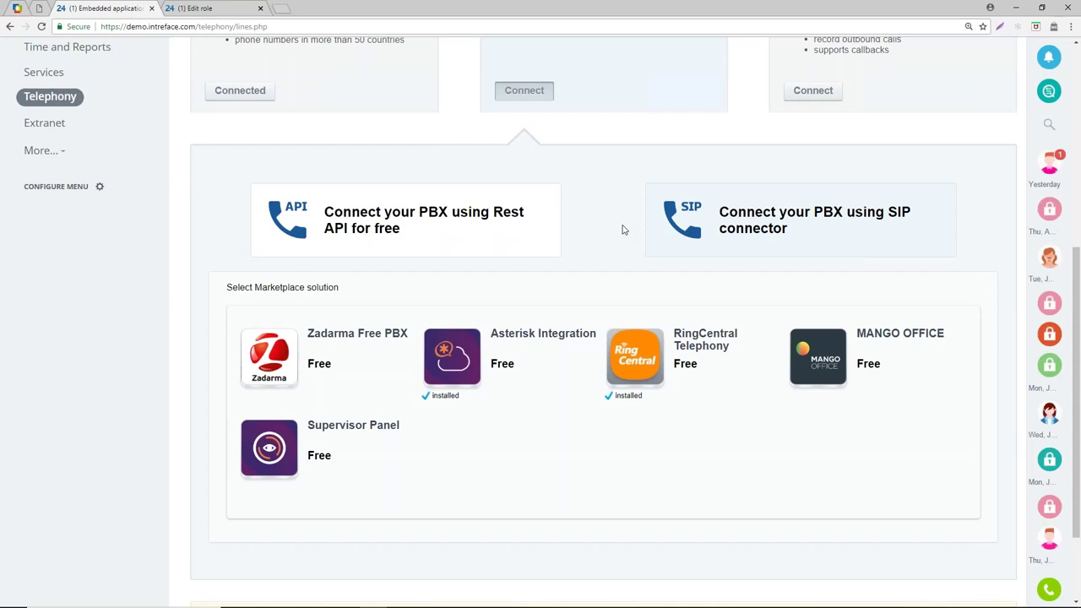
{"action": "scroll", "coordinate": [623, 230], "scroll_direction": "up", "scroll_amount": 5}
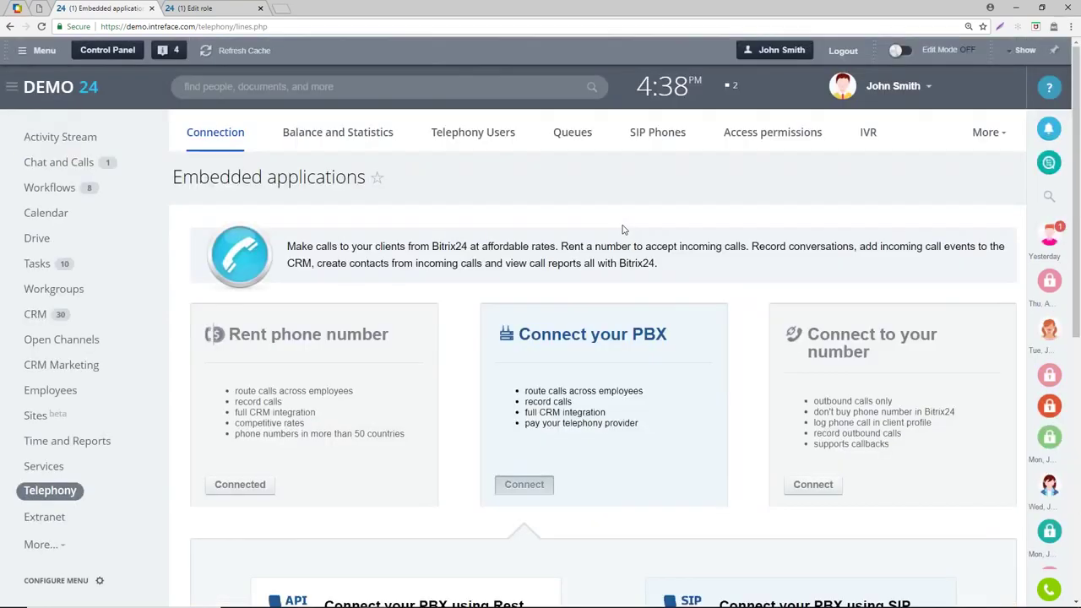
{"action": "scroll", "coordinate": [623, 229], "scroll_direction": "down", "scroll_amount": 2}
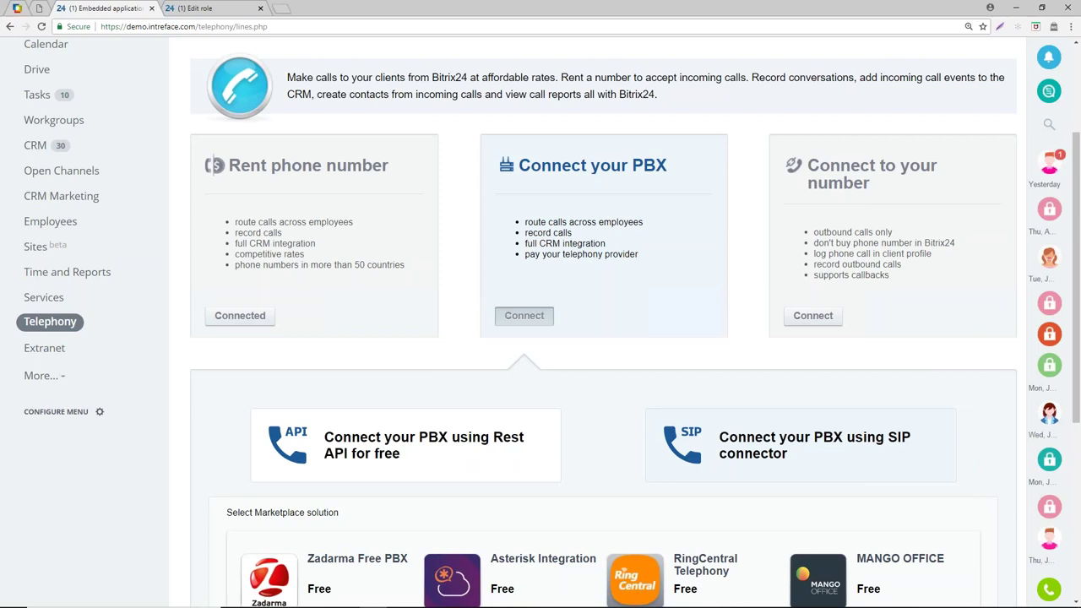
Switch to the Voximplant pricing PDF and examine the EEA and international call rates
{"action": "left_click", "coordinate": [47, 8]}
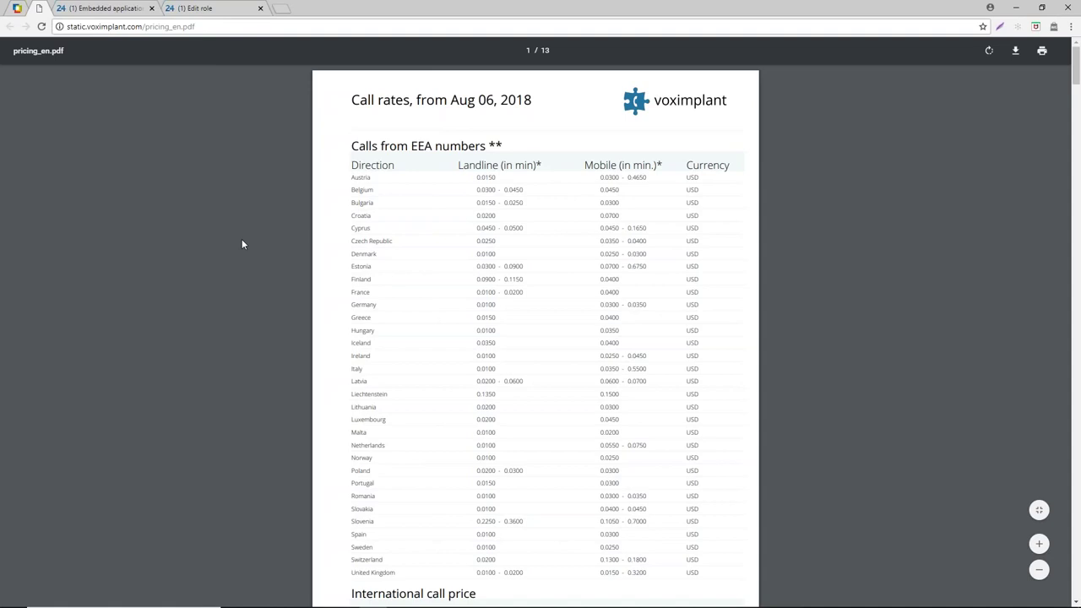
{"action": "scroll", "coordinate": [243, 238], "scroll_direction": "down", "scroll_amount": 1}
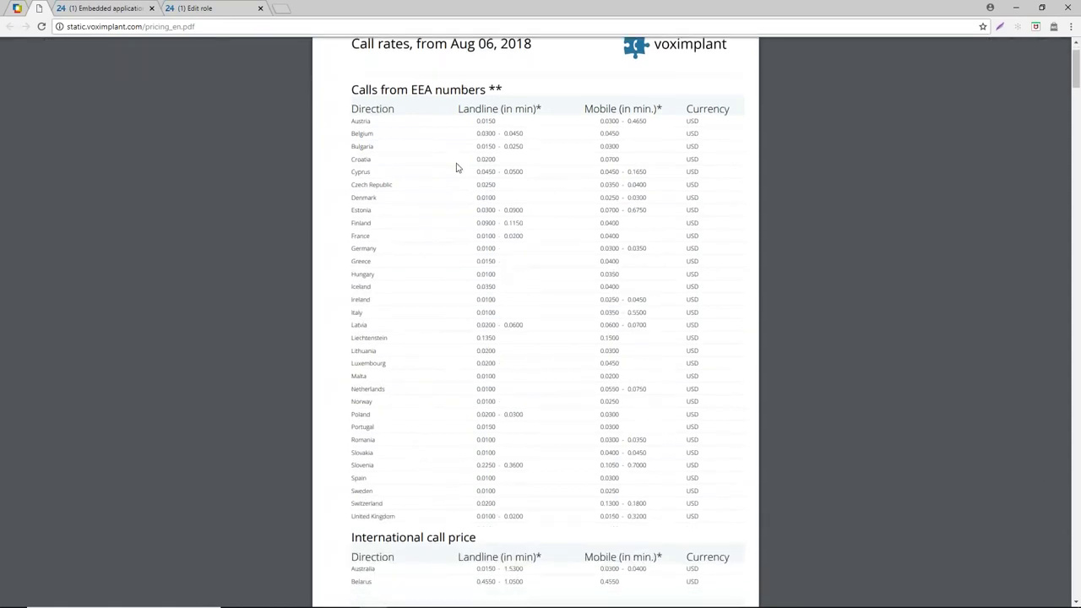
{"action": "scroll", "coordinate": [456, 167], "scroll_direction": "down", "scroll_amount": 1}
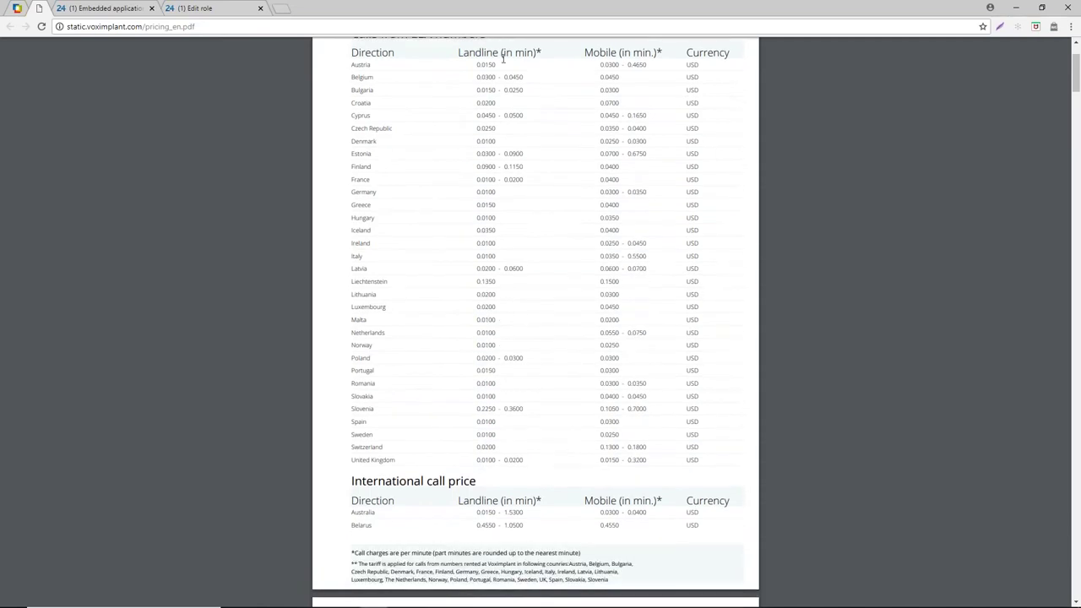
{"action": "scroll", "coordinate": [547, 362], "scroll_direction": "up", "scroll_amount": 2}
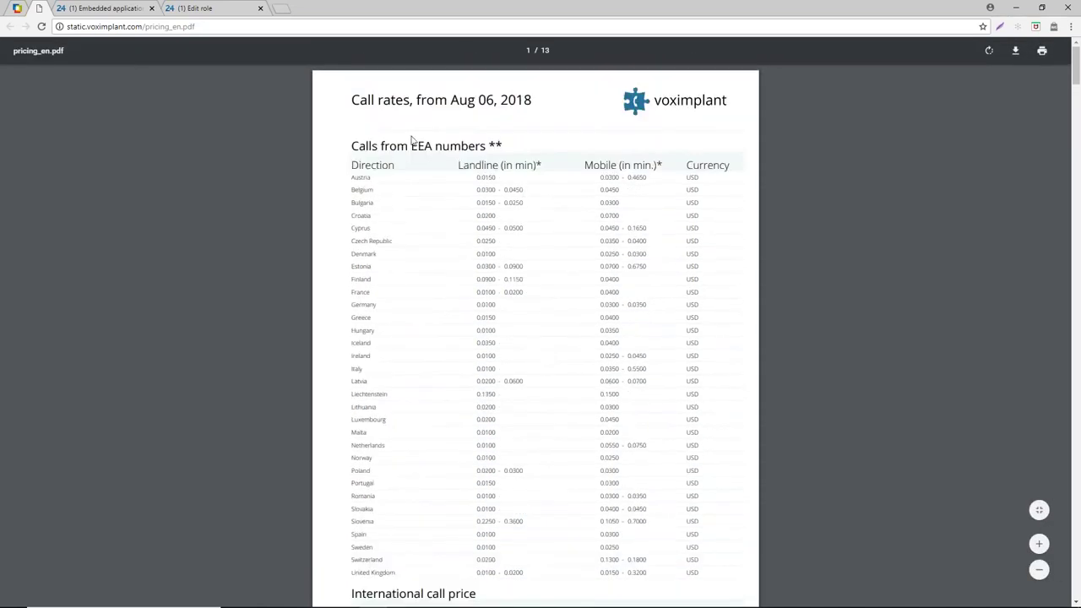
{"action": "scroll", "coordinate": [478, 201], "scroll_direction": "down", "scroll_amount": 2}
{"action": "scroll", "coordinate": [478, 200], "scroll_direction": "down", "scroll_amount": 7}
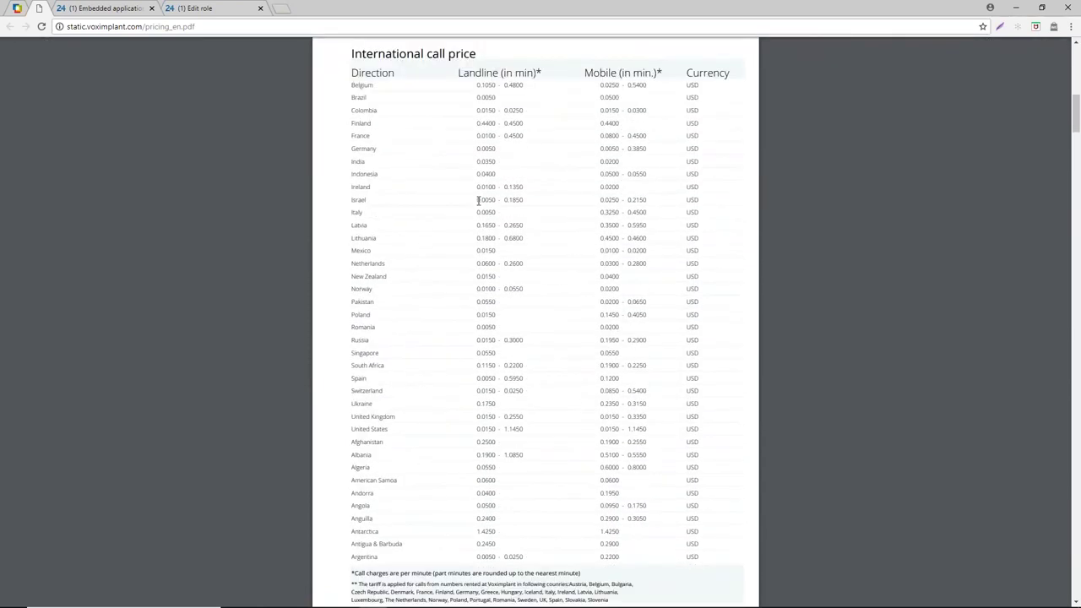
{"action": "scroll", "coordinate": [478, 200], "scroll_direction": "down", "scroll_amount": 3}
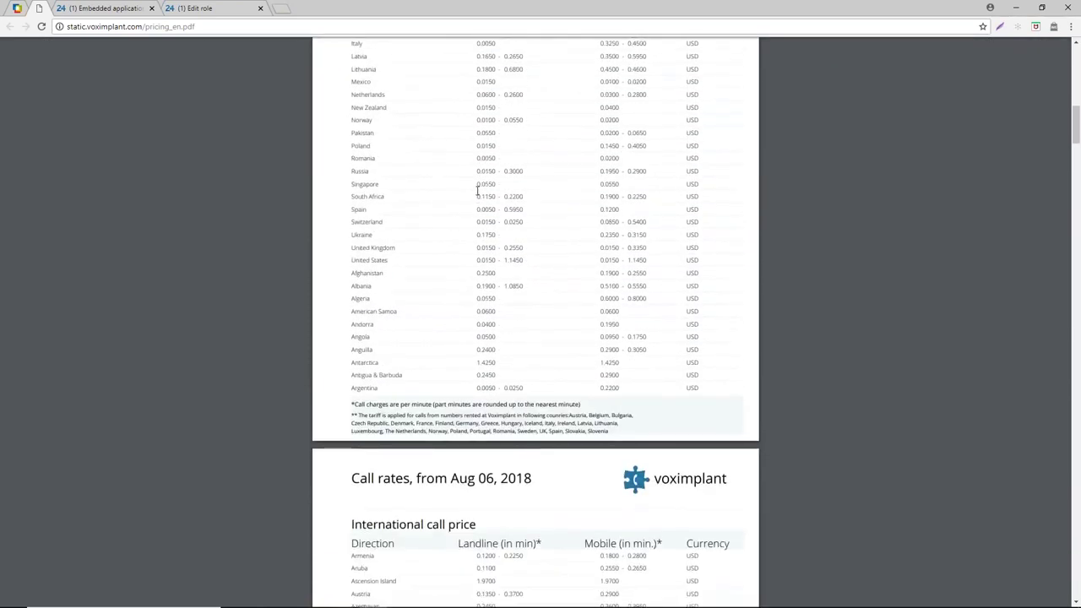
{"action": "scroll", "coordinate": [477, 192], "scroll_direction": "down", "scroll_amount": 20}
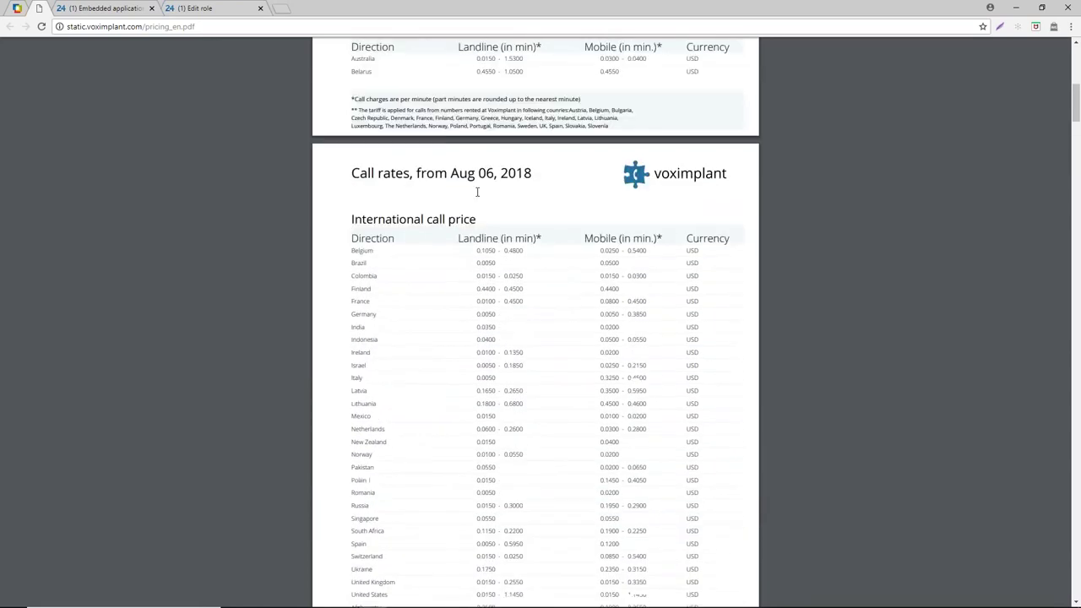
{"action": "scroll", "coordinate": [478, 192], "scroll_direction": "up", "scroll_amount": 7}
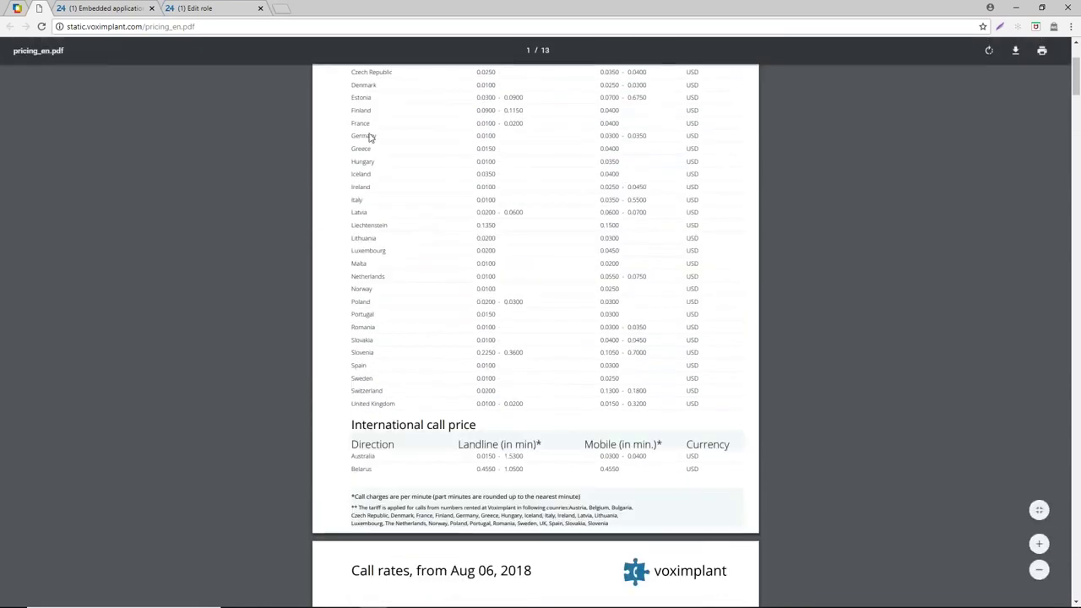
{"action": "scroll", "coordinate": [296, 176], "scroll_direction": "up", "scroll_amount": 1}
{"action": "scroll", "coordinate": [435, 179], "scroll_direction": "up", "scroll_amount": 1}
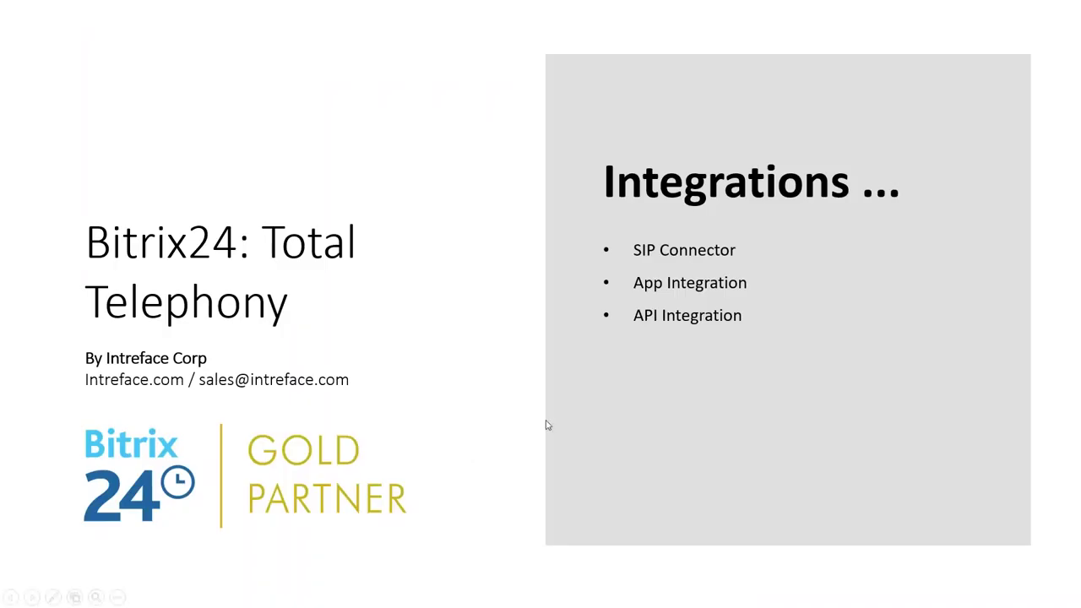
{"action": "key", "text": "Right"}
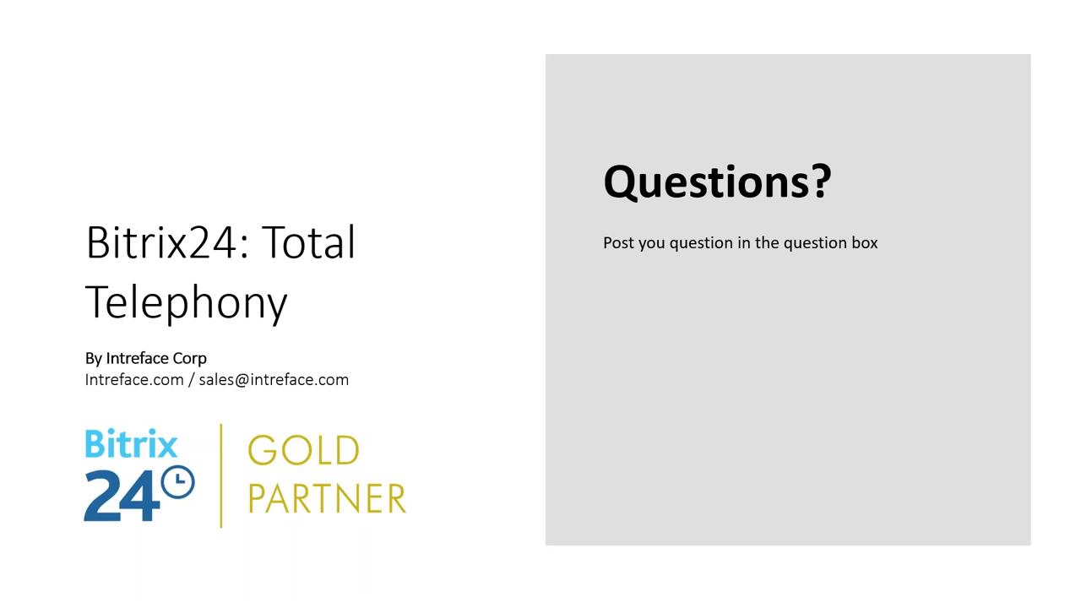
Return to the telephony connection page in the browser and open the form for renting another phone number
{"action": "key", "text": "alt+Tab"}
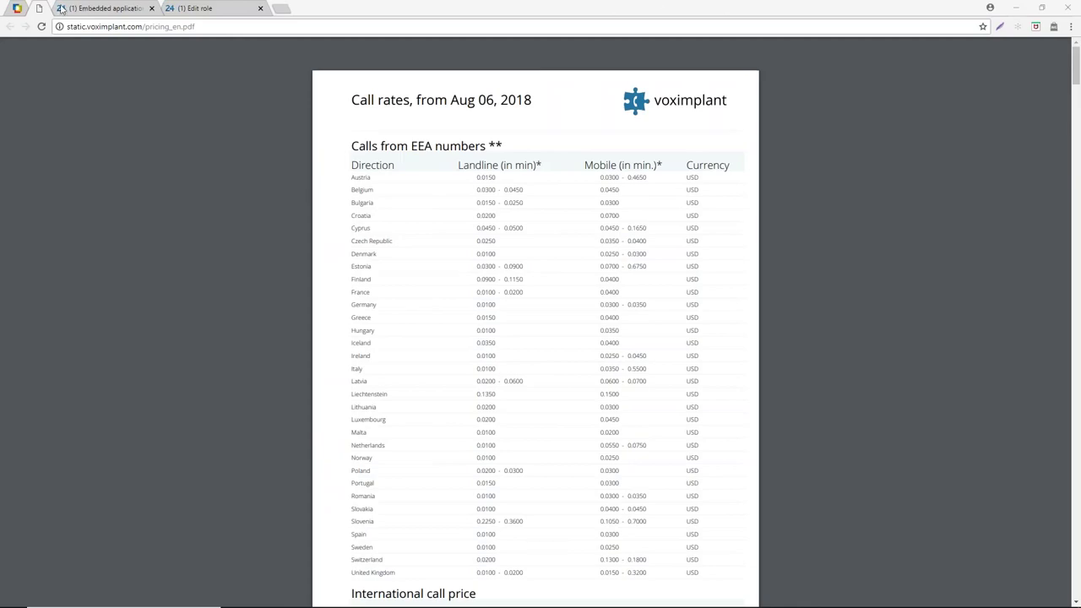
{"action": "left_click", "coordinate": [93, 9]}
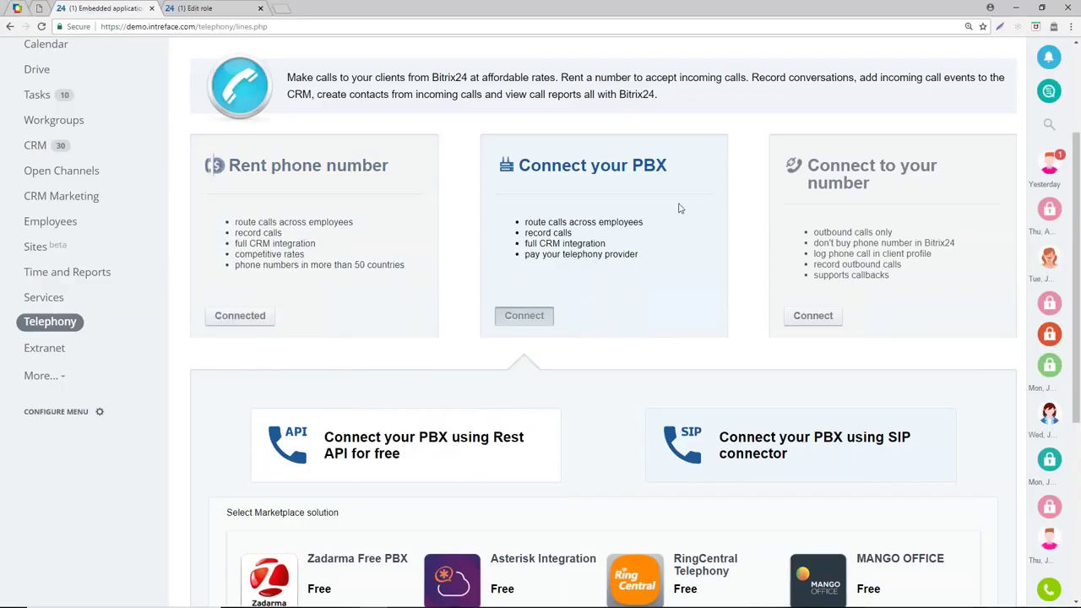
{"action": "left_click", "coordinate": [240, 315]}
{"action": "scroll", "coordinate": [319, 409], "scroll_direction": "down", "scroll_amount": 1}
{"action": "left_click", "coordinate": [297, 422]}
{"action": "scroll", "coordinate": [307, 403], "scroll_direction": "down", "scroll_amount": 1}
Check the rental offer for a UK number of type Mobiles, and set the country to USA
{"action": "left_click", "coordinate": [306, 403]}
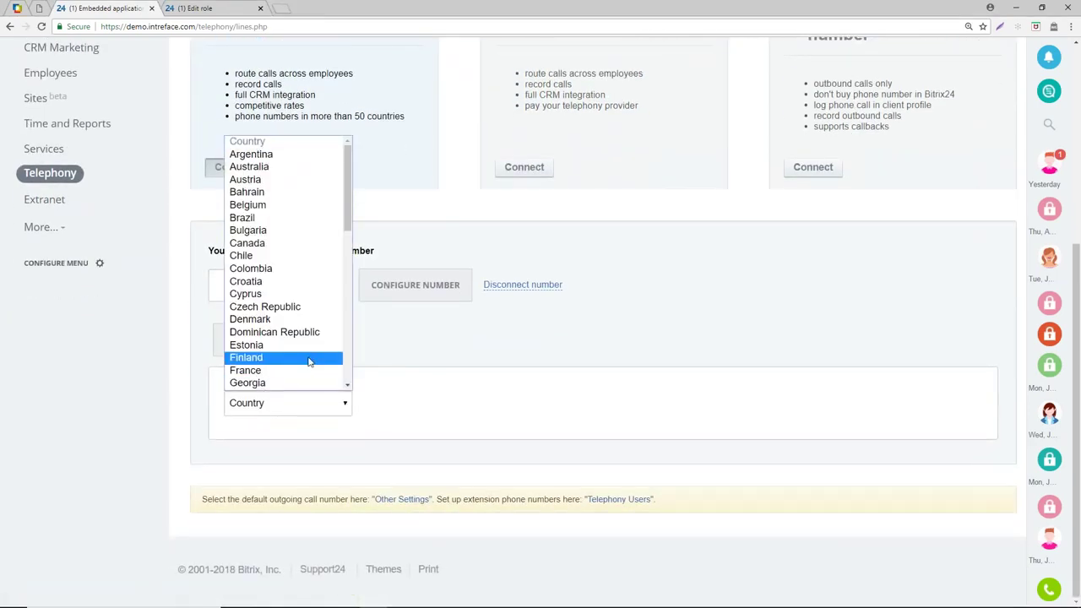
{"action": "scroll", "coordinate": [309, 359], "scroll_direction": "down", "scroll_amount": 10}
{"action": "left_click", "coordinate": [297, 370]}
{"action": "left_click", "coordinate": [442, 406]}
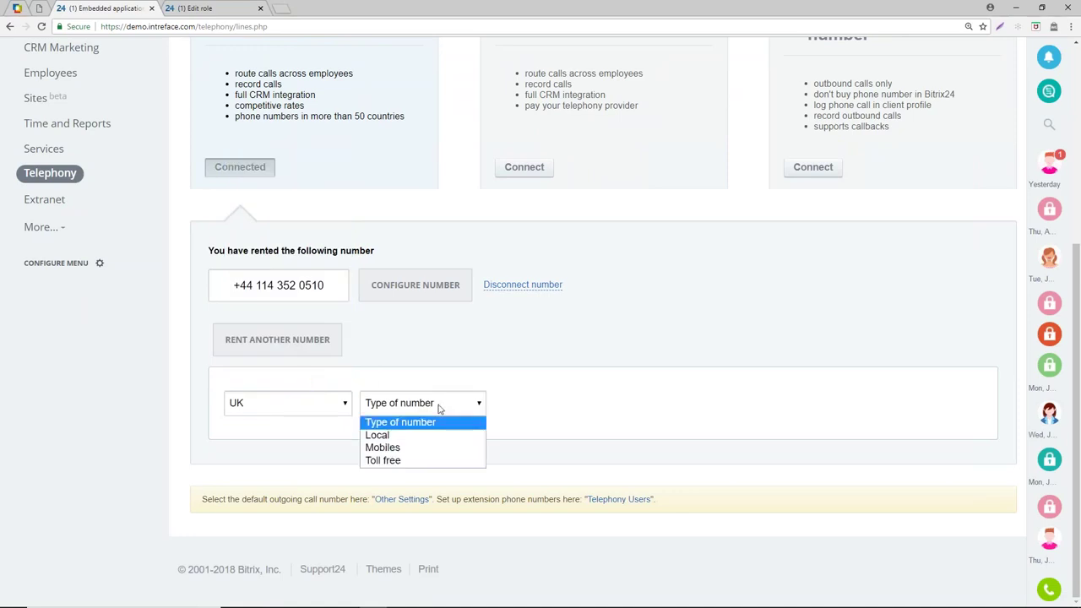
{"action": "left_click", "coordinate": [439, 445]}
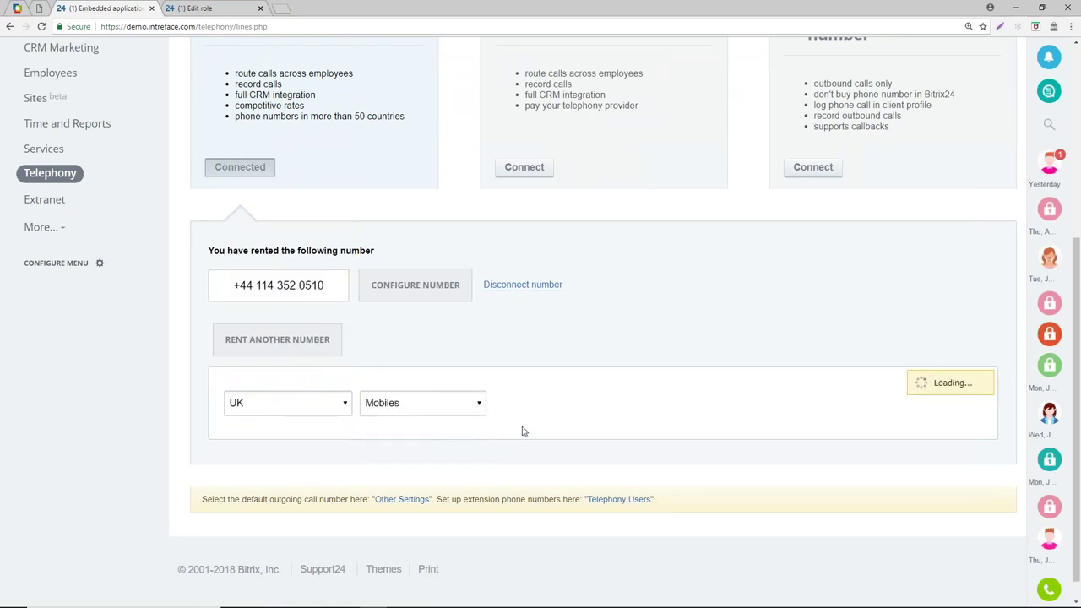
{"action": "left_click", "coordinate": [329, 409]}
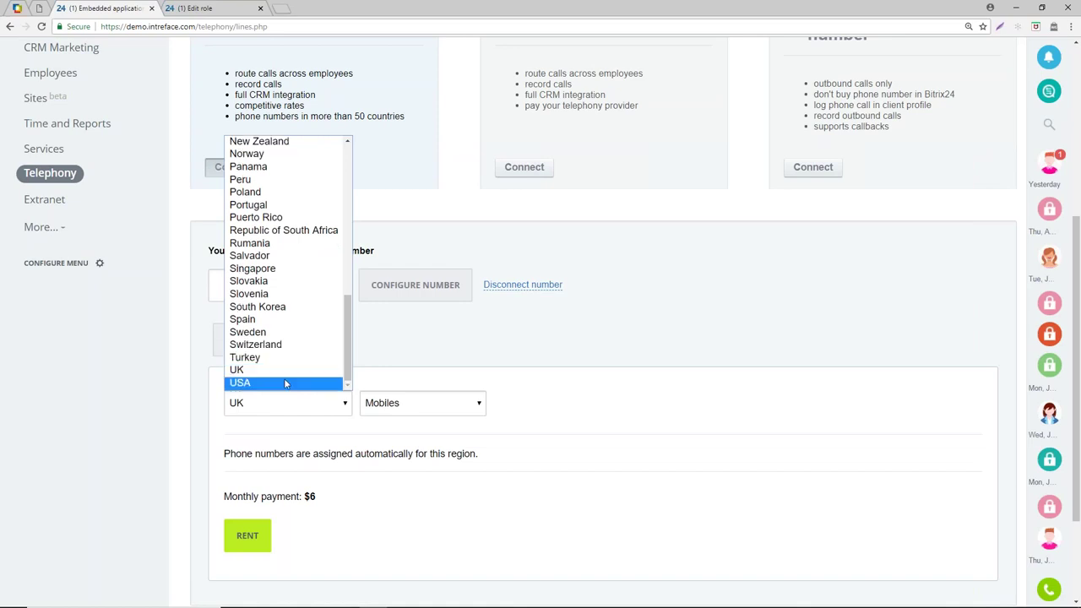
{"action": "left_click", "coordinate": [283, 381]}
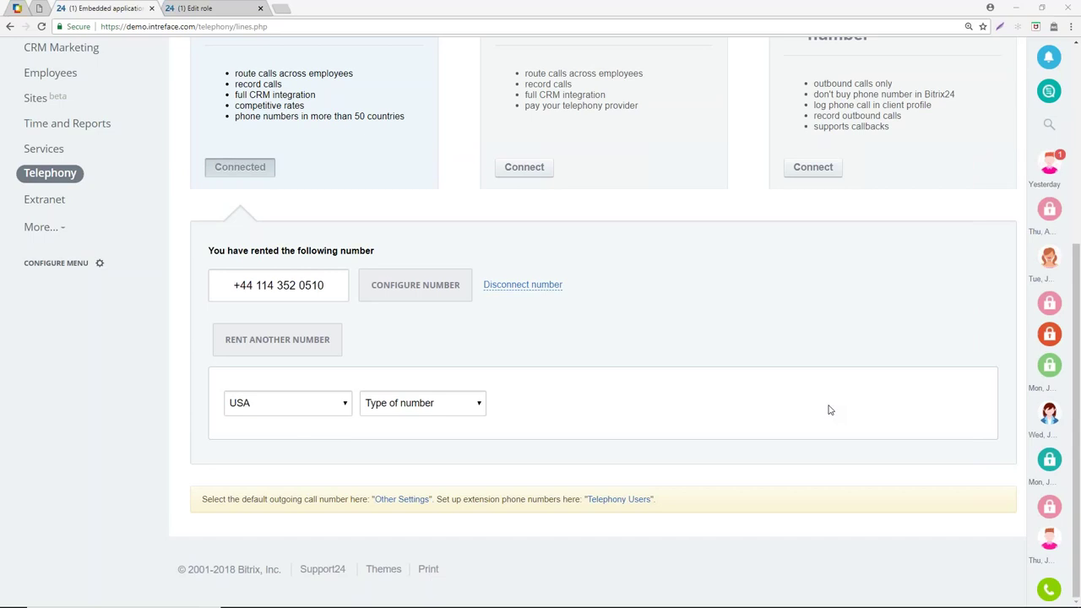
Open the telephony queues and edit the default queue group belonging to the rented phone number
{"action": "scroll", "coordinate": [445, 403], "scroll_direction": "up", "scroll_amount": 4}
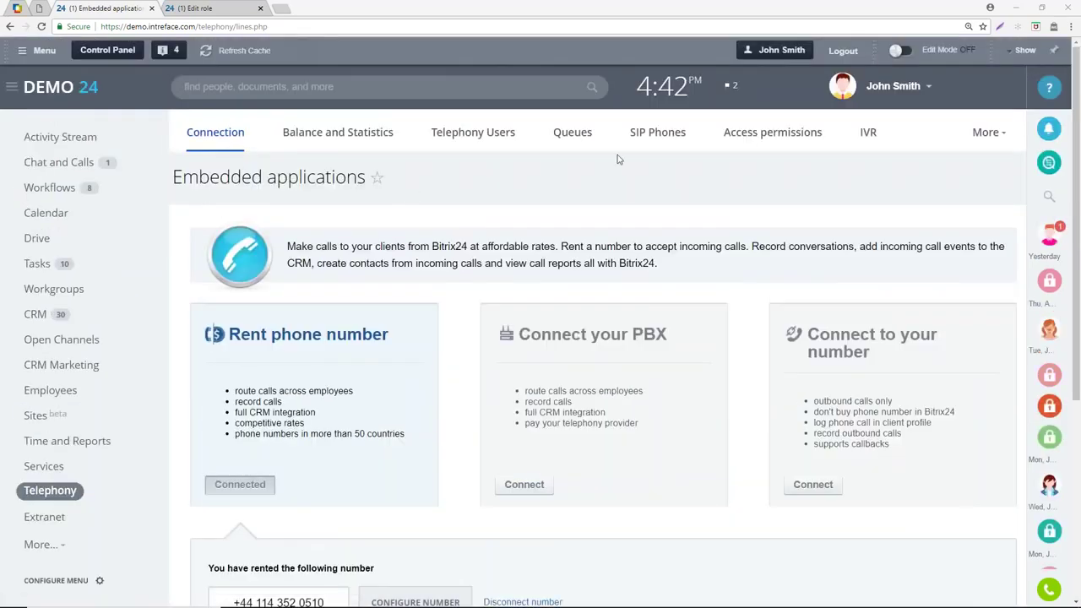
{"action": "left_click", "coordinate": [573, 134]}
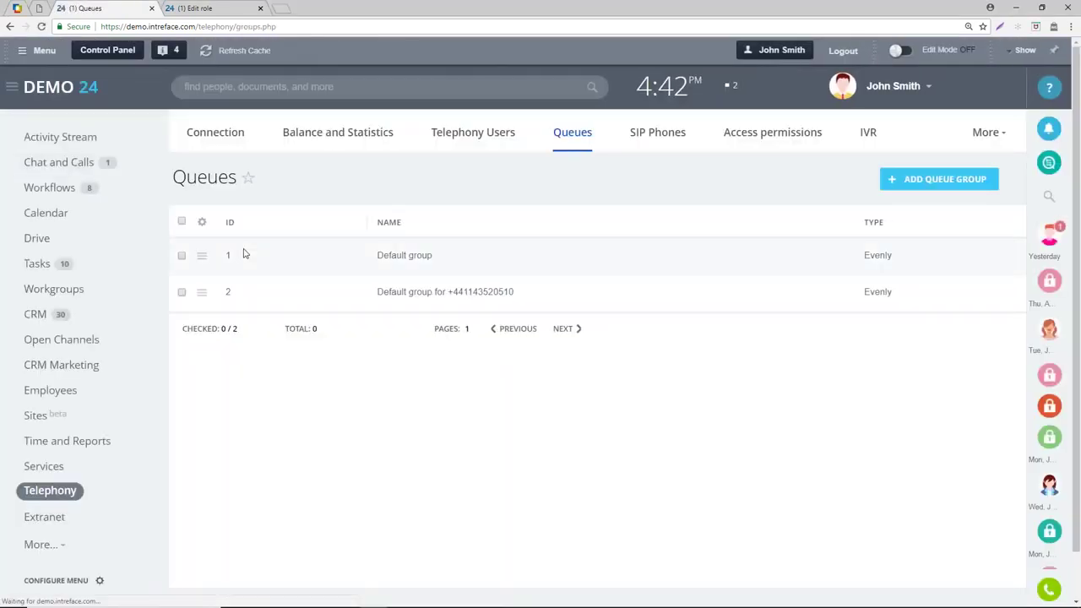
{"action": "left_click", "coordinate": [202, 292]}
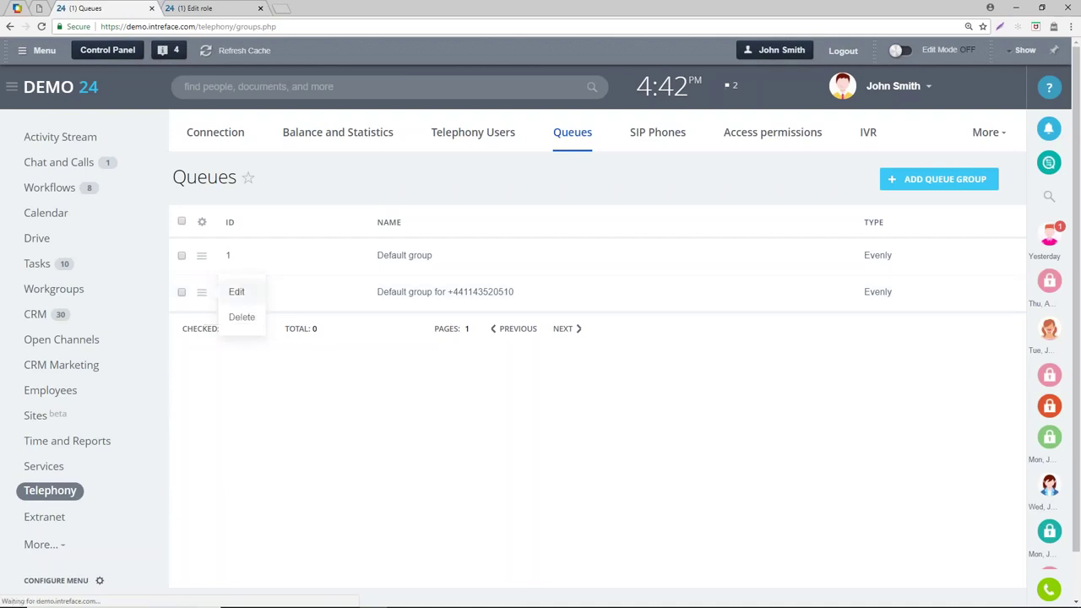
{"action": "left_click", "coordinate": [239, 291]}
Add three more employees from the recent people to the queue group that answers calls, and save the group settings
{"action": "left_click", "coordinate": [342, 288]}
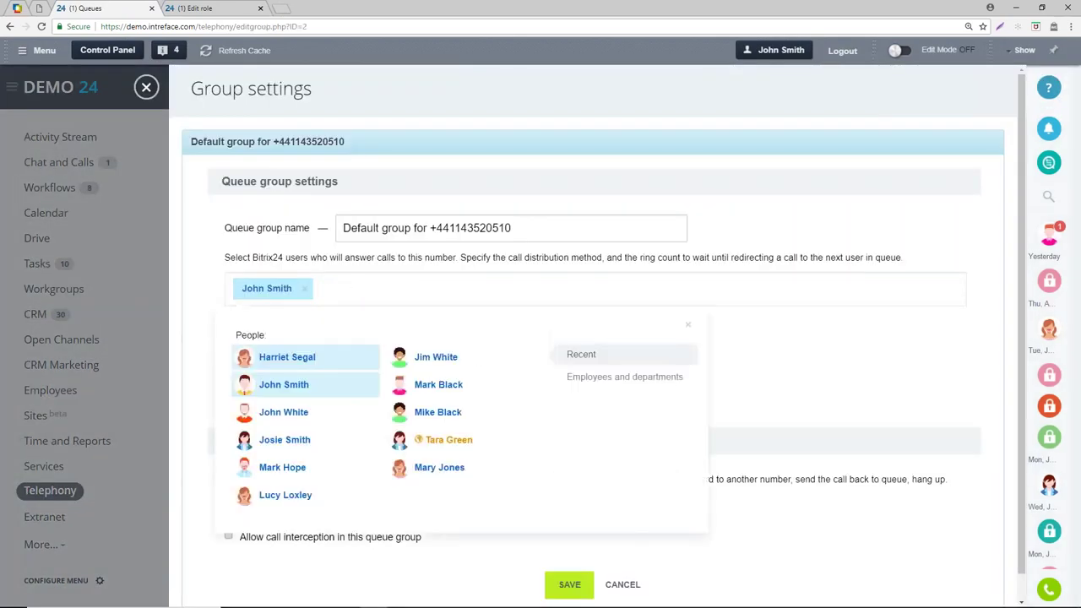
{"action": "left_click", "coordinate": [284, 412]}
{"action": "left_click", "coordinate": [285, 440]}
{"action": "left_click", "coordinate": [285, 495]}
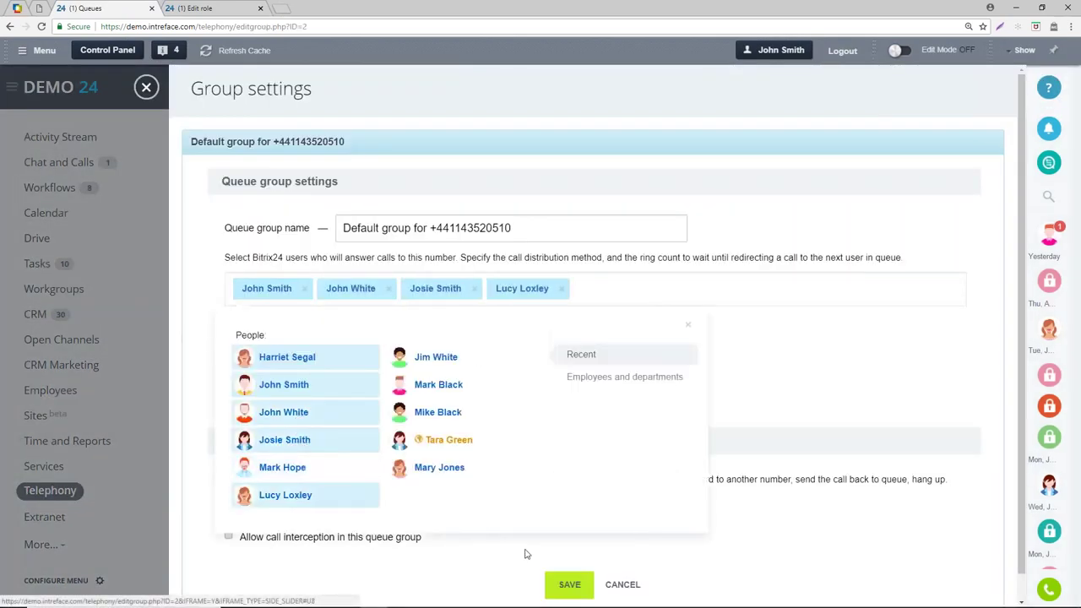
{"action": "left_click", "coordinate": [559, 583]}
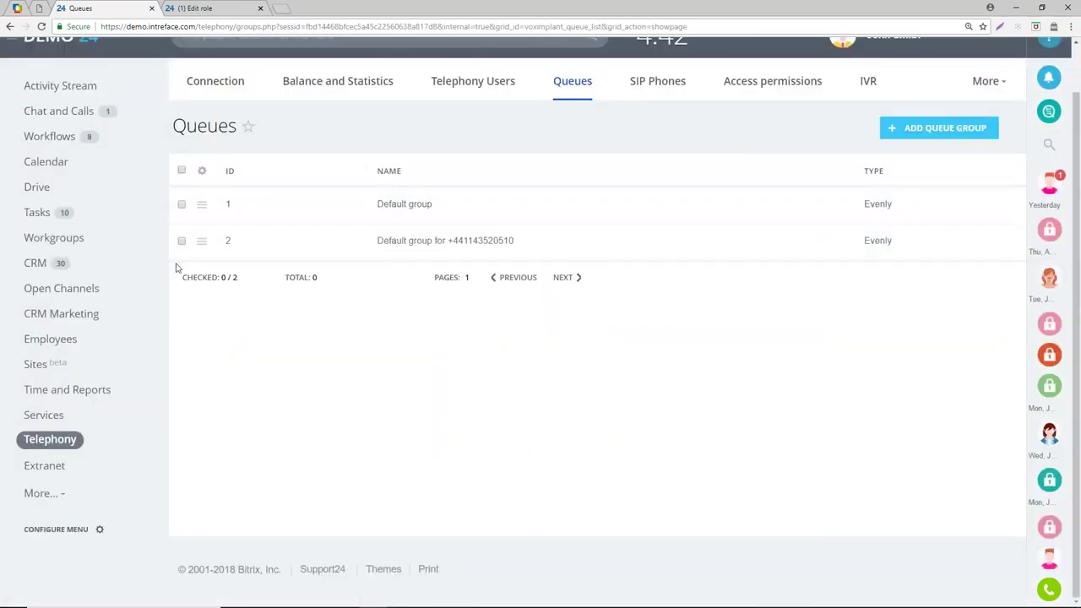
Reopen the rented number's queue group to review its users, call distribution and missed call processing, and leave without saving
{"action": "left_click", "coordinate": [202, 241]}
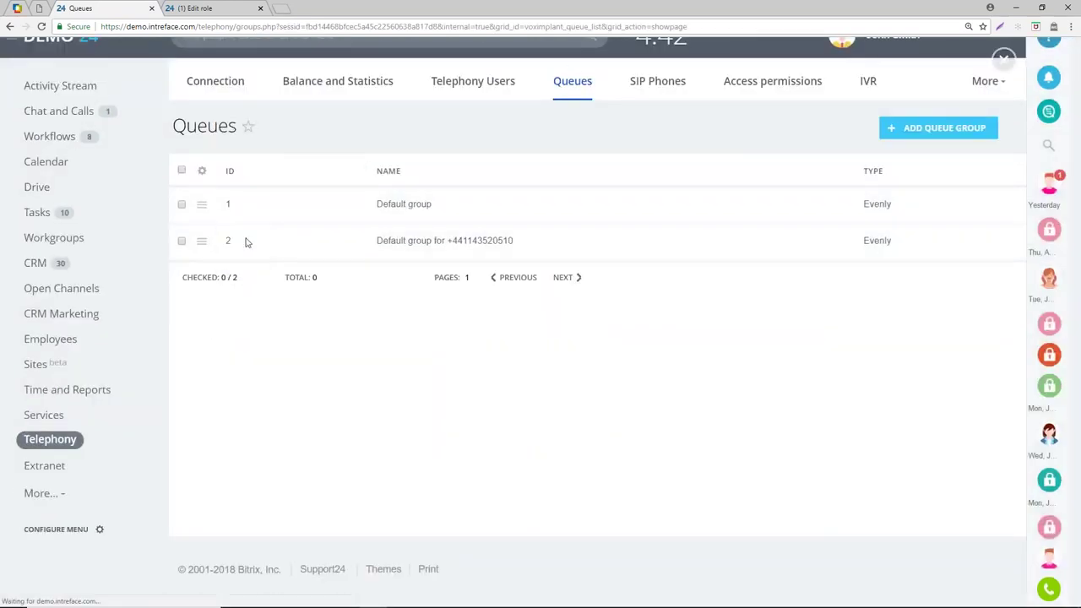
{"action": "left_click", "coordinate": [237, 243]}
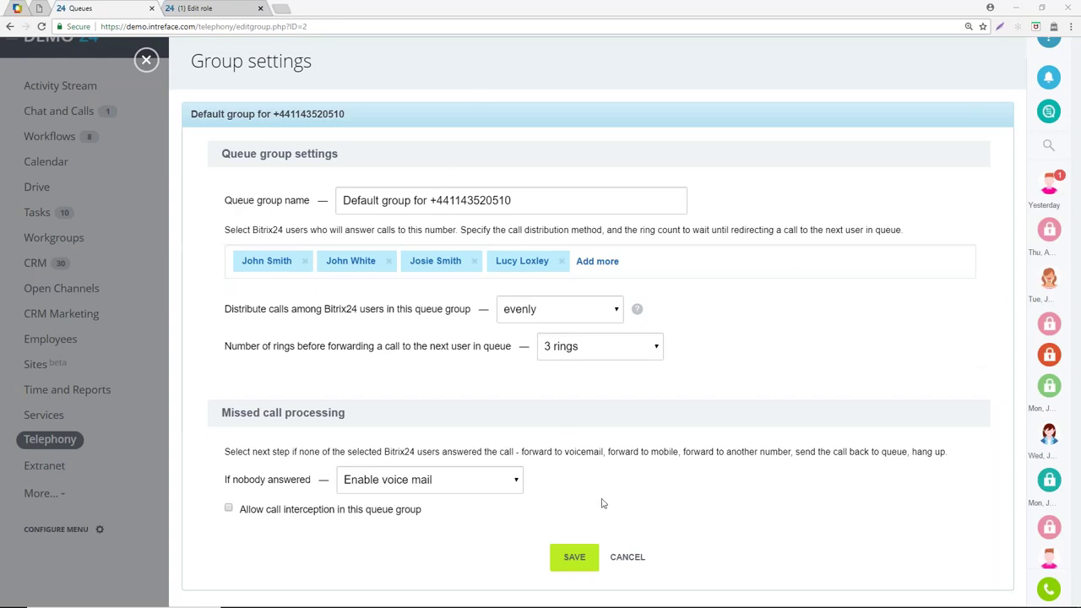
{"action": "left_click", "coordinate": [628, 557]}
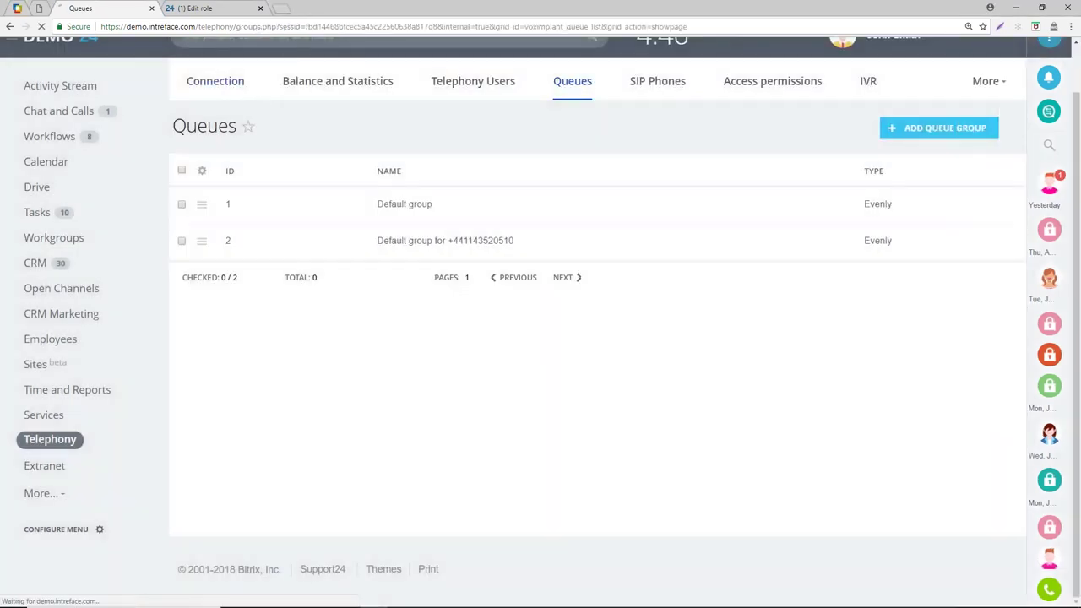
{"action": "left_click", "coordinate": [305, 88]}
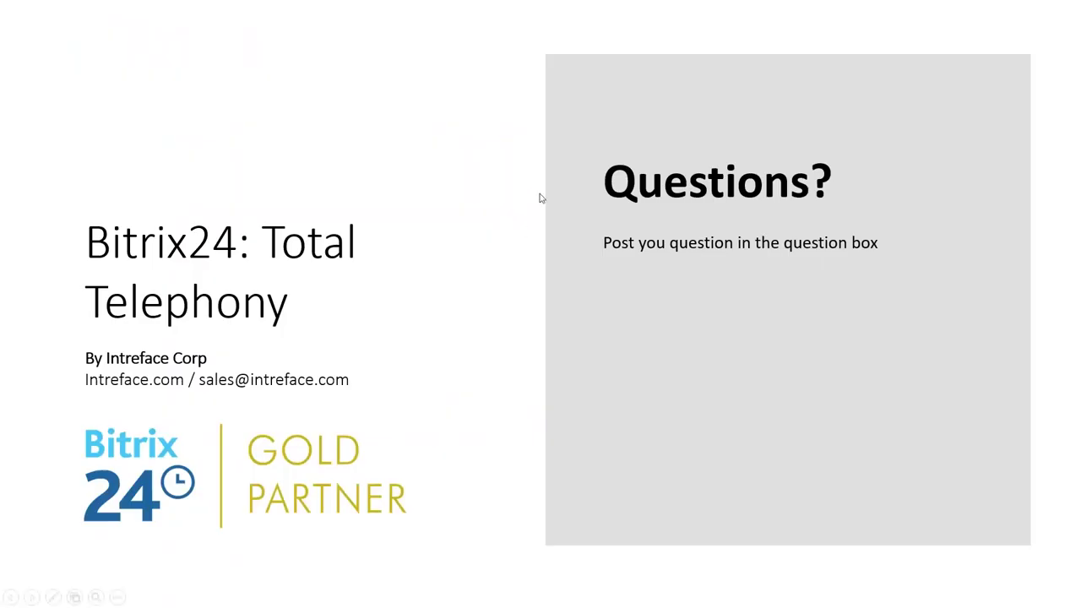
{"action": "left_click", "coordinate": [628, 212]}
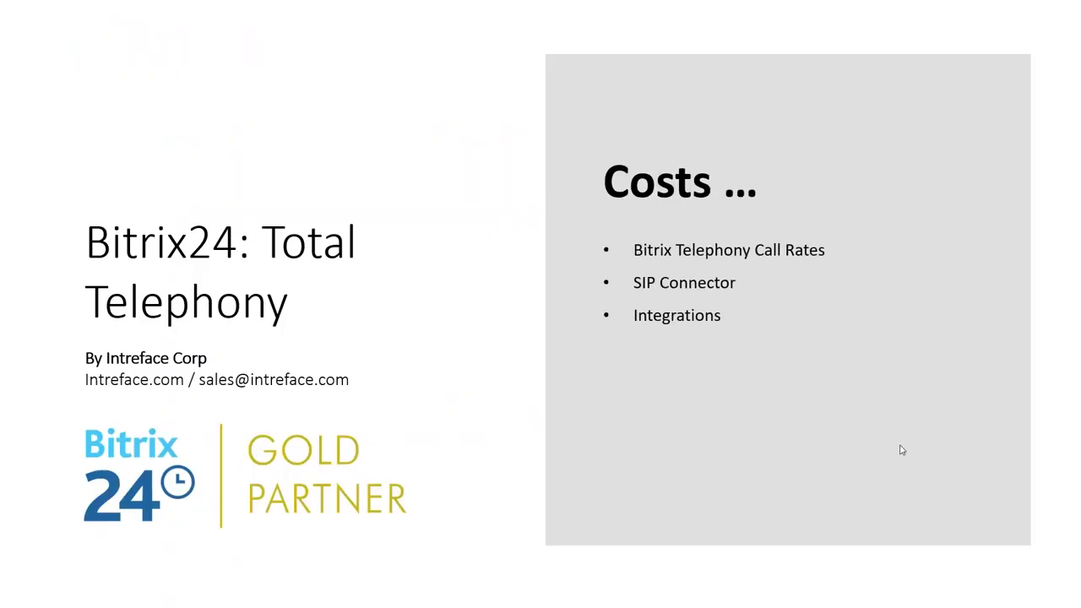